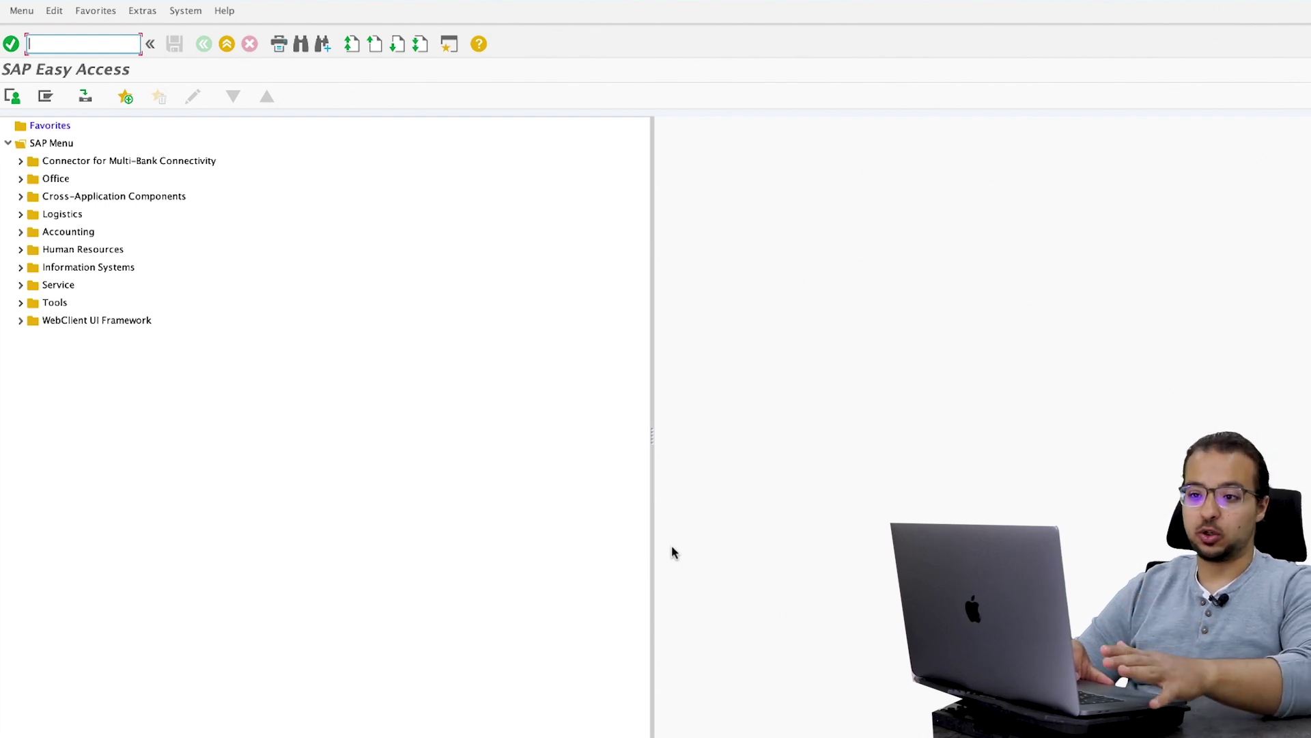
# - Open the WCOCO Edit / Display transaction from the Condition Contract Management master data under Logistics, Settlement Management
pyautogui.click(20, 214)
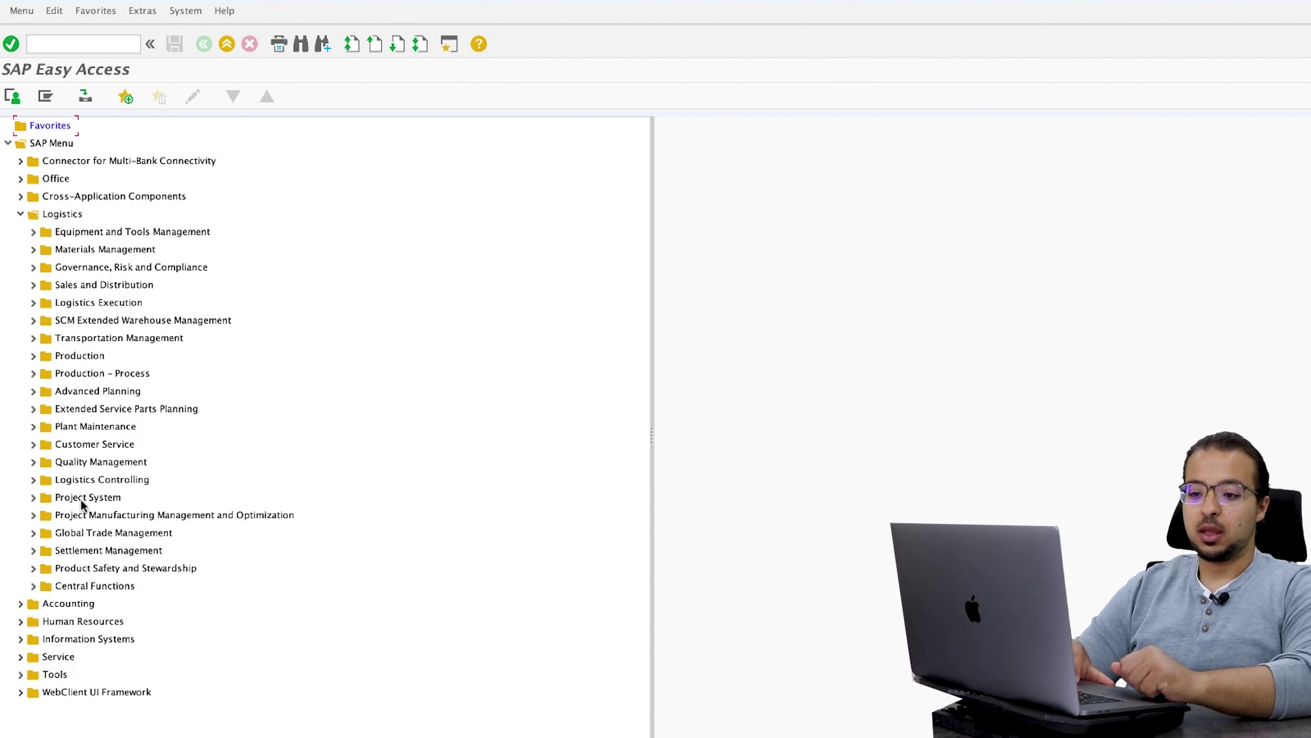
pyautogui.click(33, 551)
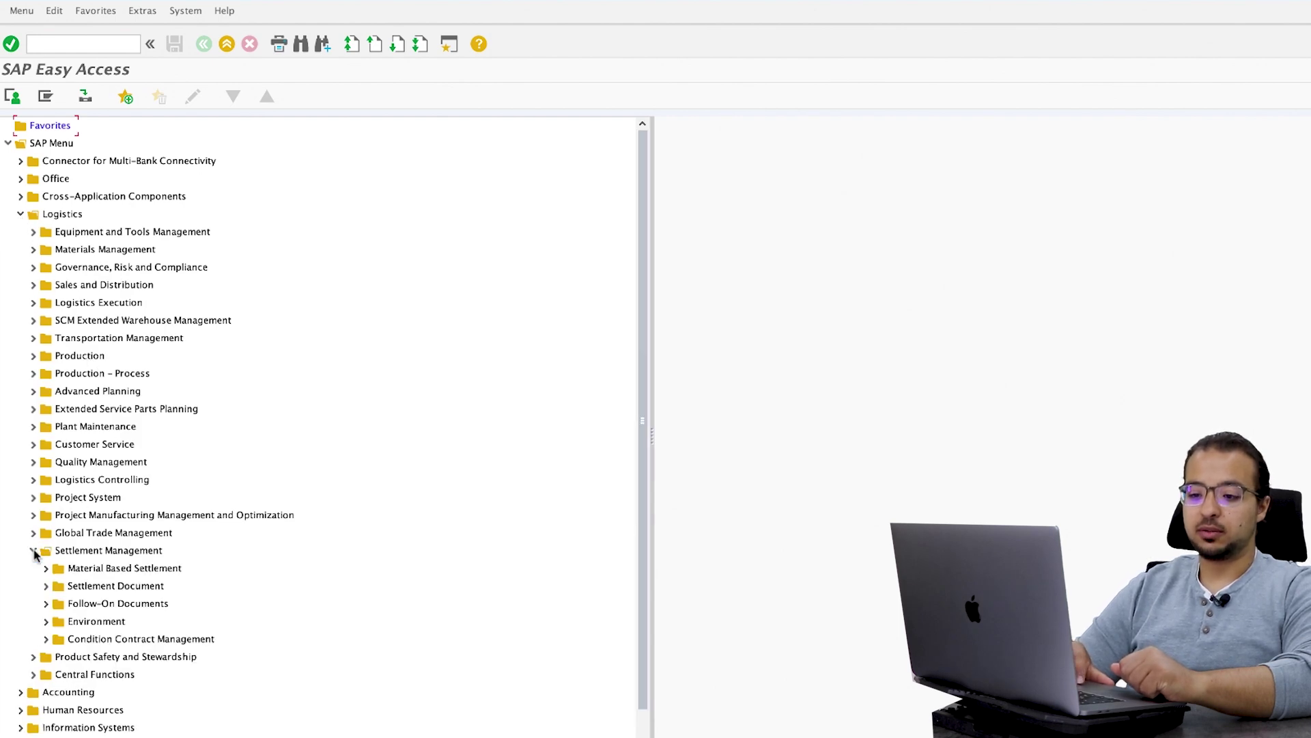
pyautogui.click(45, 638)
pyautogui.click(59, 656)
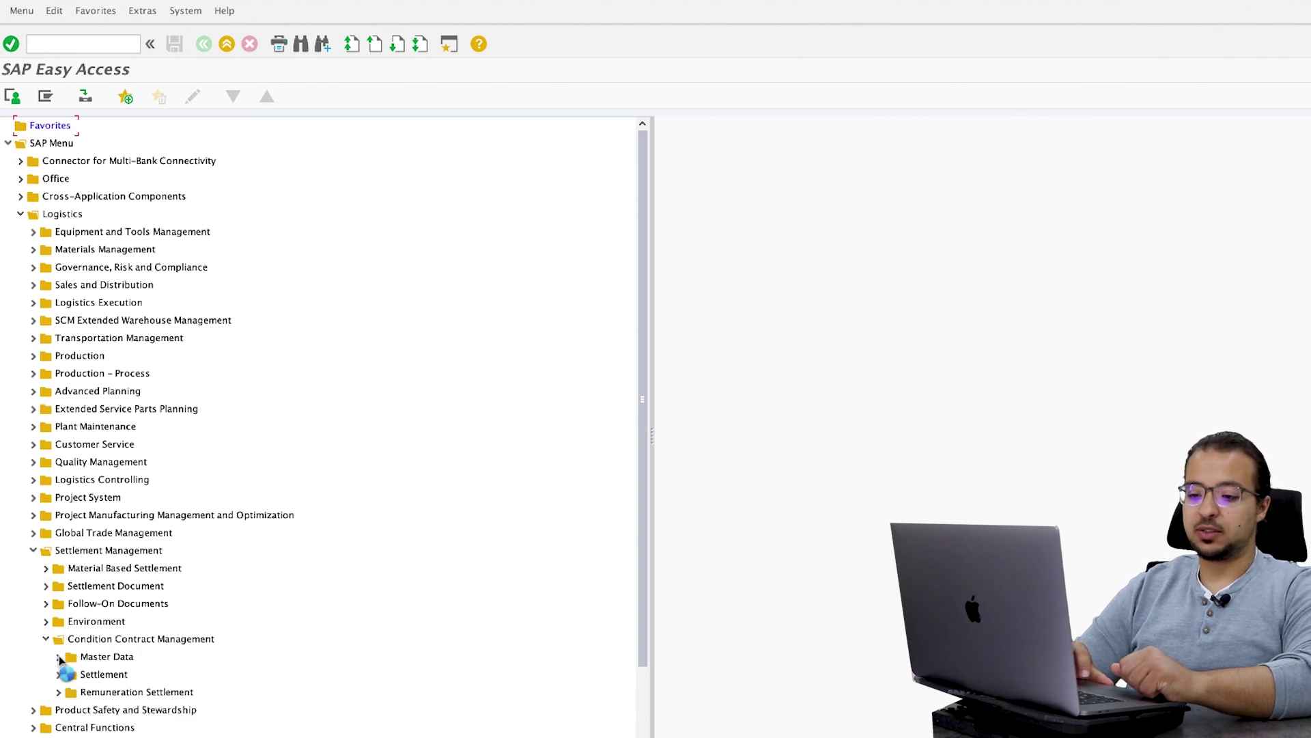
pyautogui.doubleClick(110, 675)
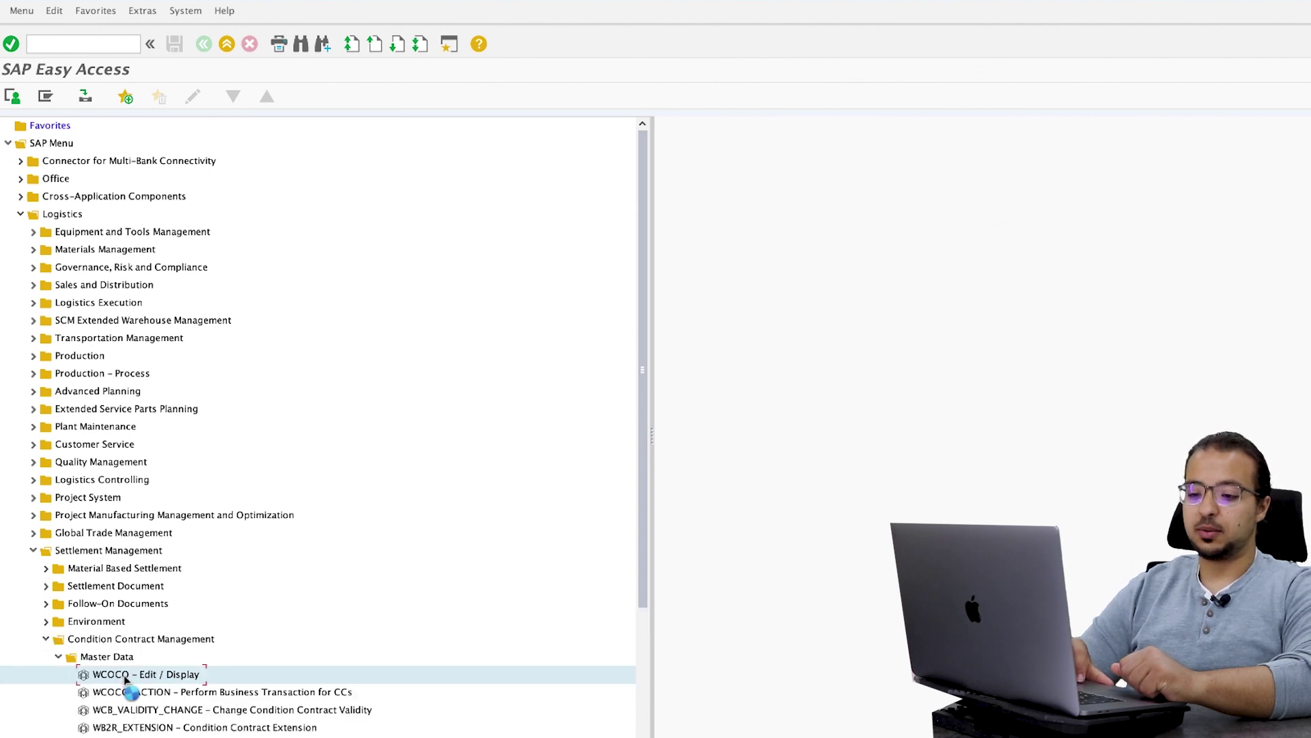
# - Start creating a condition contract of type 0S01 Sales Rebate
pyautogui.click(13, 96)
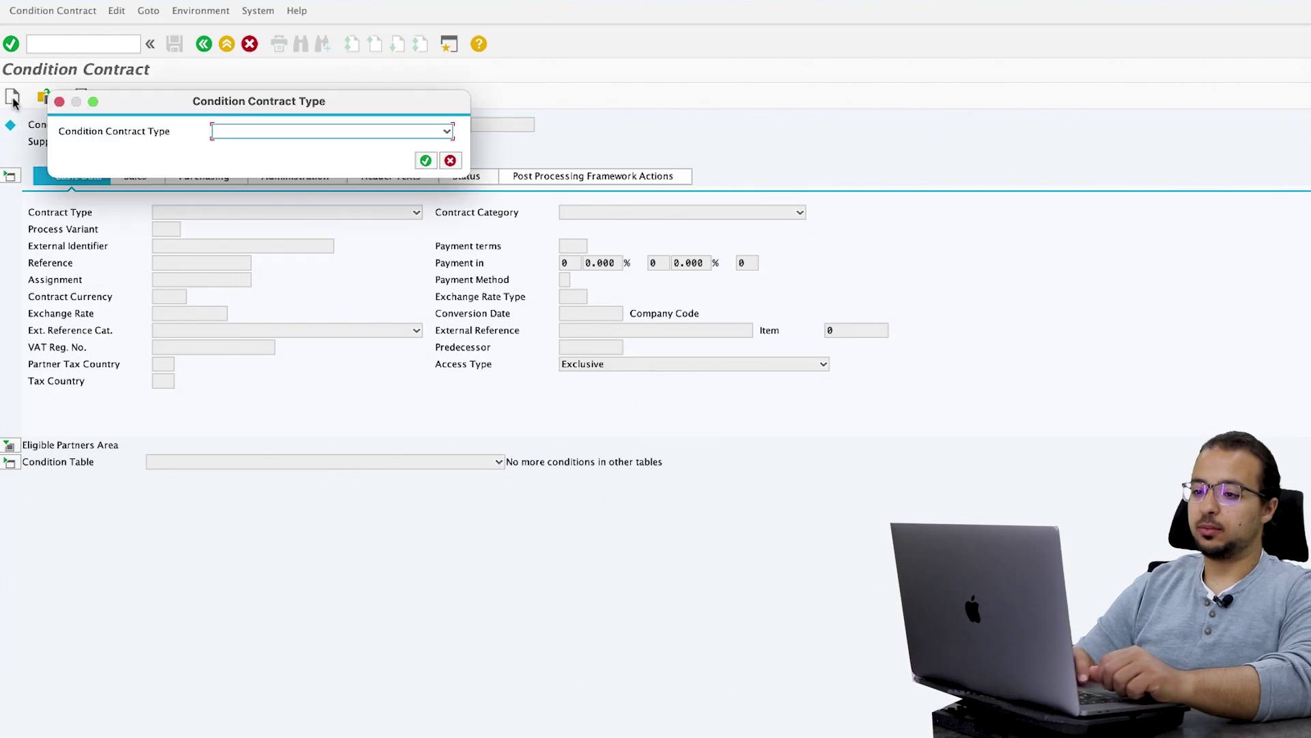
pyautogui.click(256, 132)
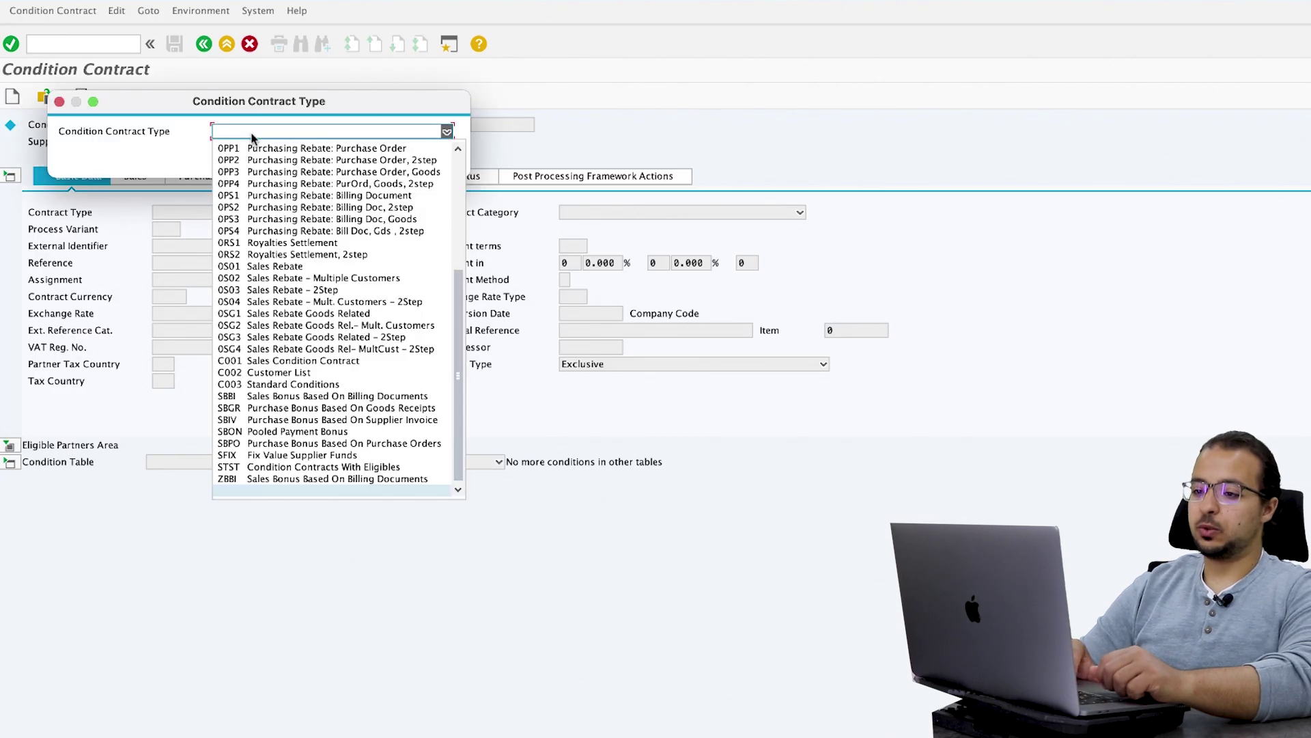
pyautogui.click(260, 268)
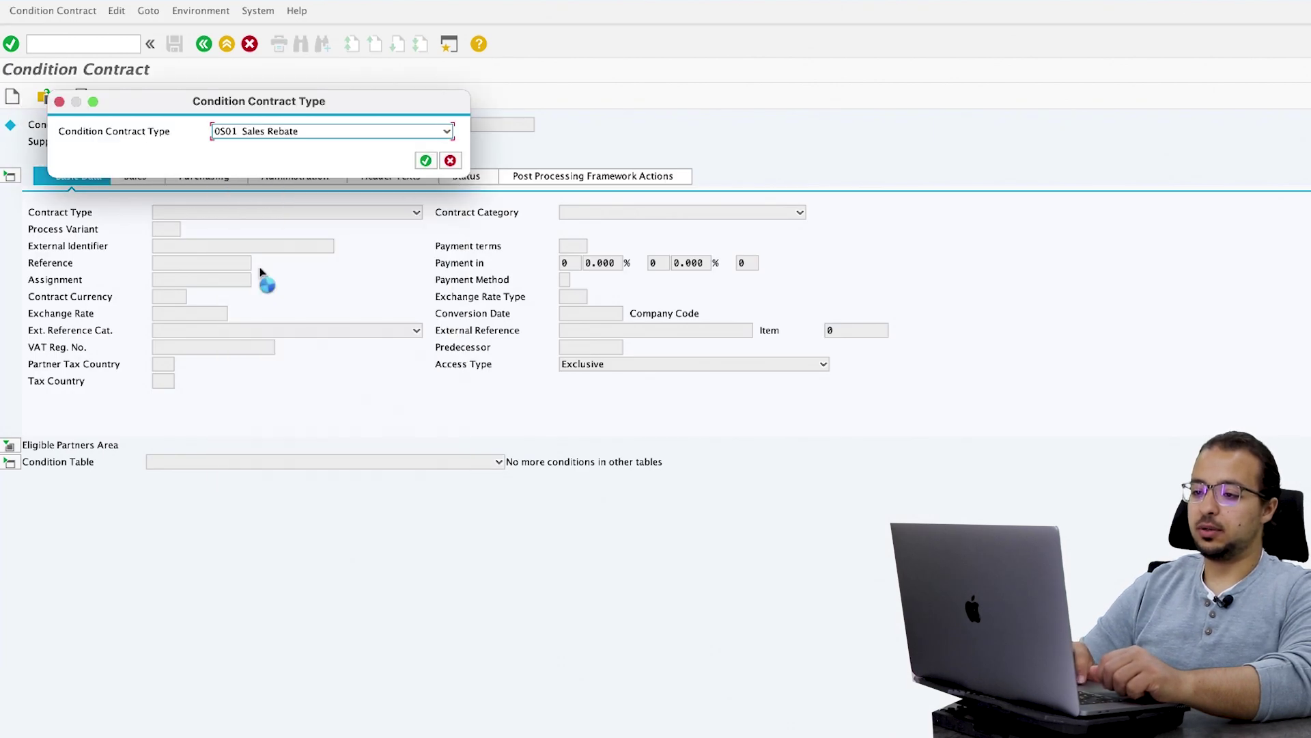
pyautogui.click(424, 162)
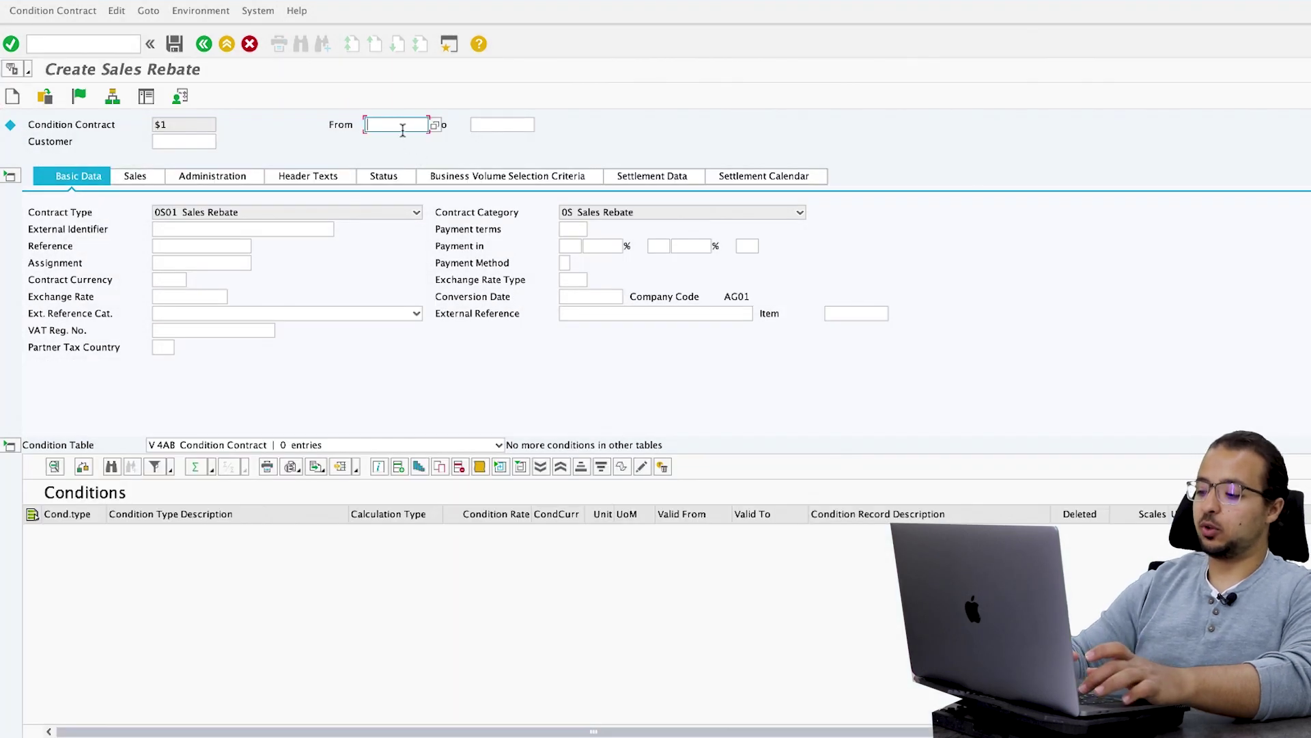
# - Set the contract's validity period from 01.05.2021 to 30.06.2021
pyautogui.write('0')
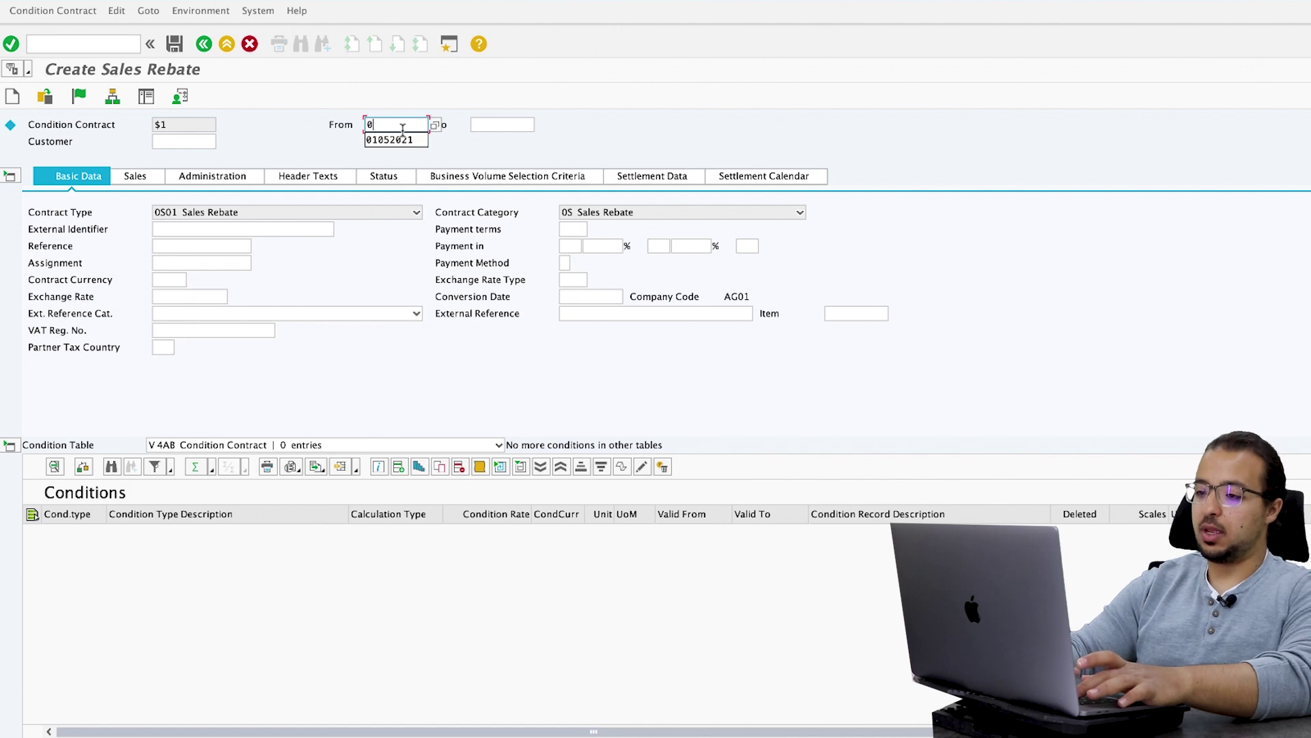
pyautogui.write('1052021')
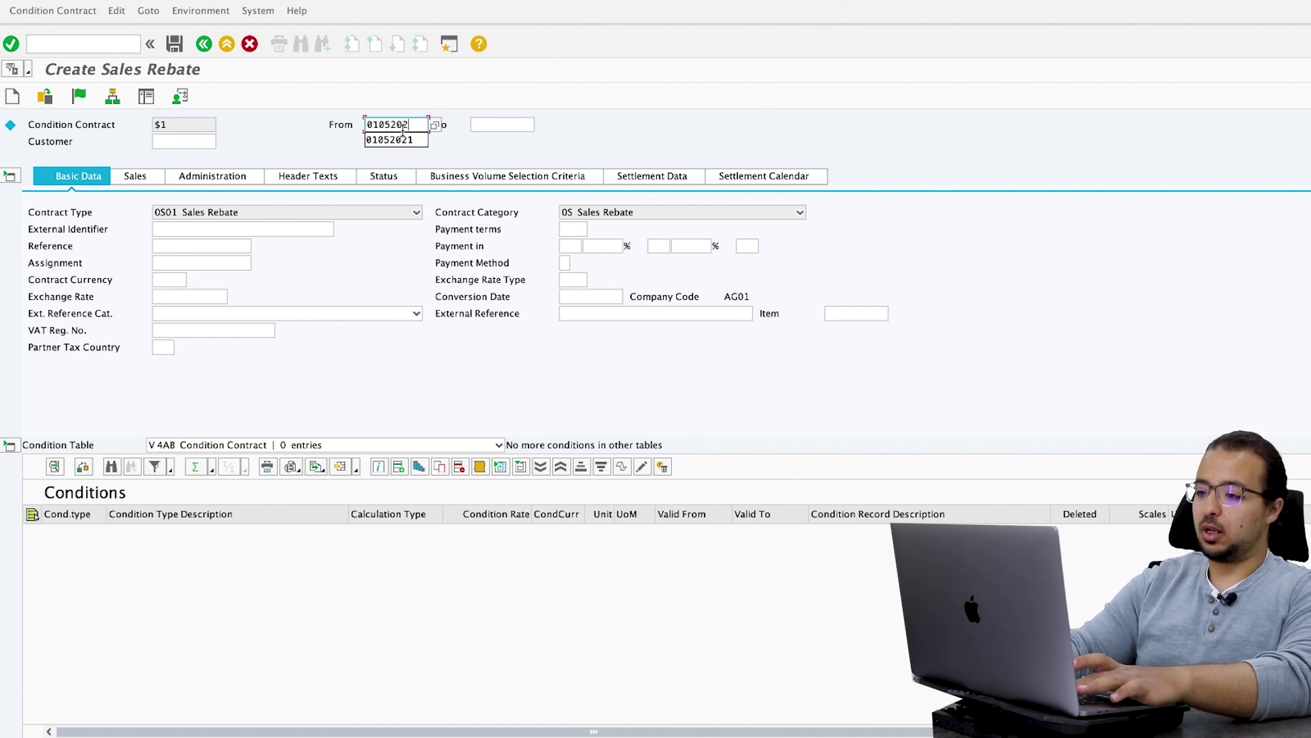
pyautogui.click(505, 123)
pyautogui.write('30')
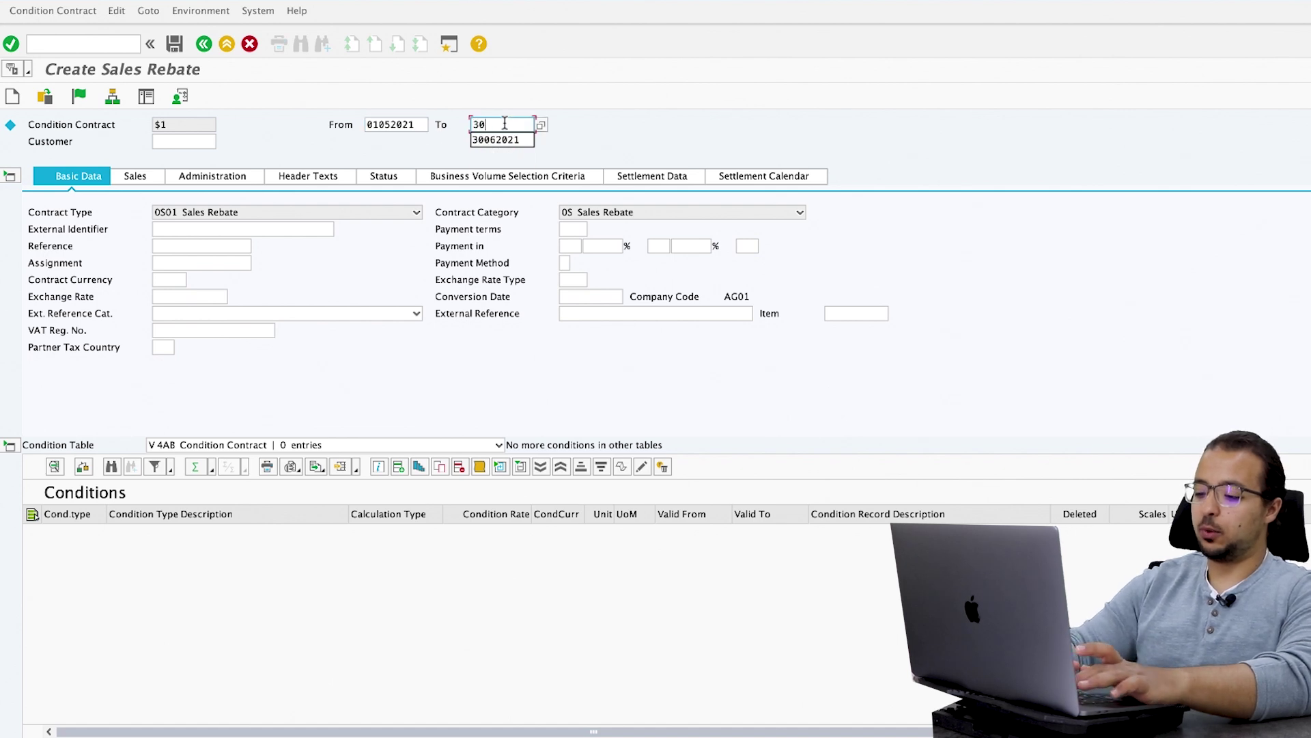
pyautogui.write('.06.202')
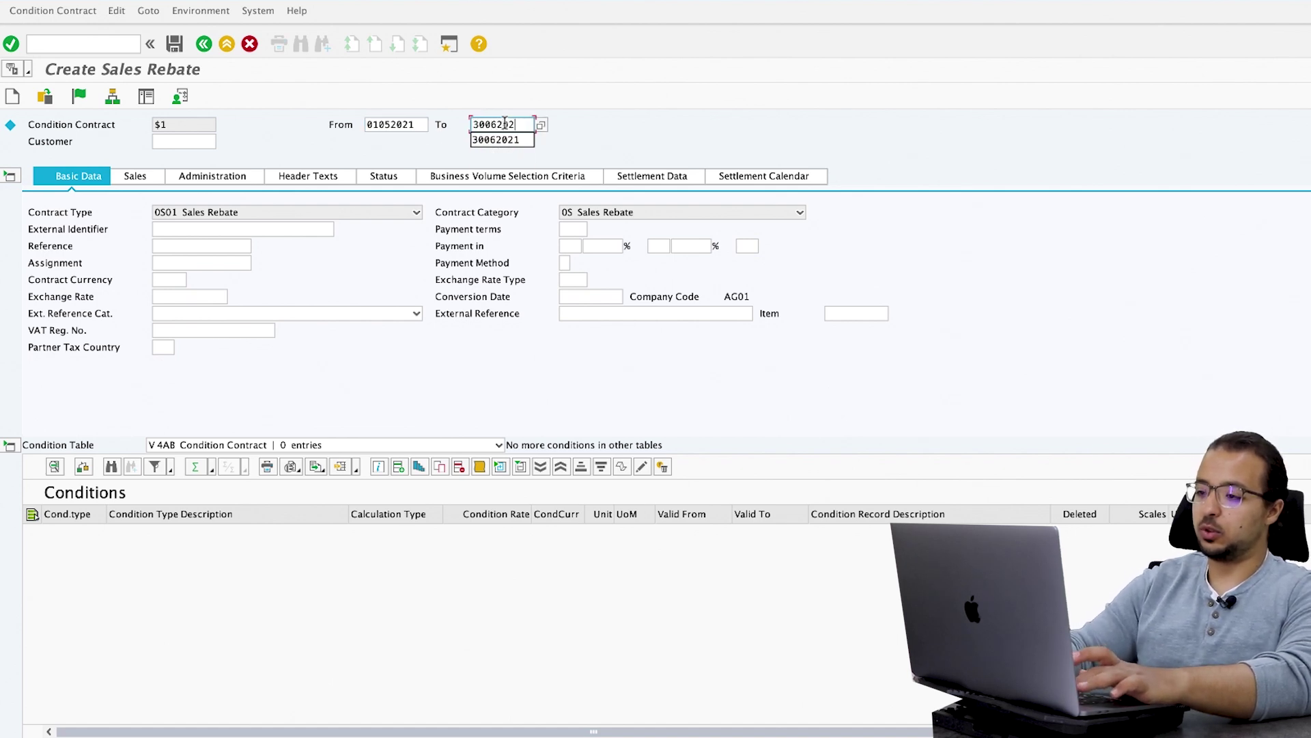
pyautogui.write('1')
pyautogui.press('Return')
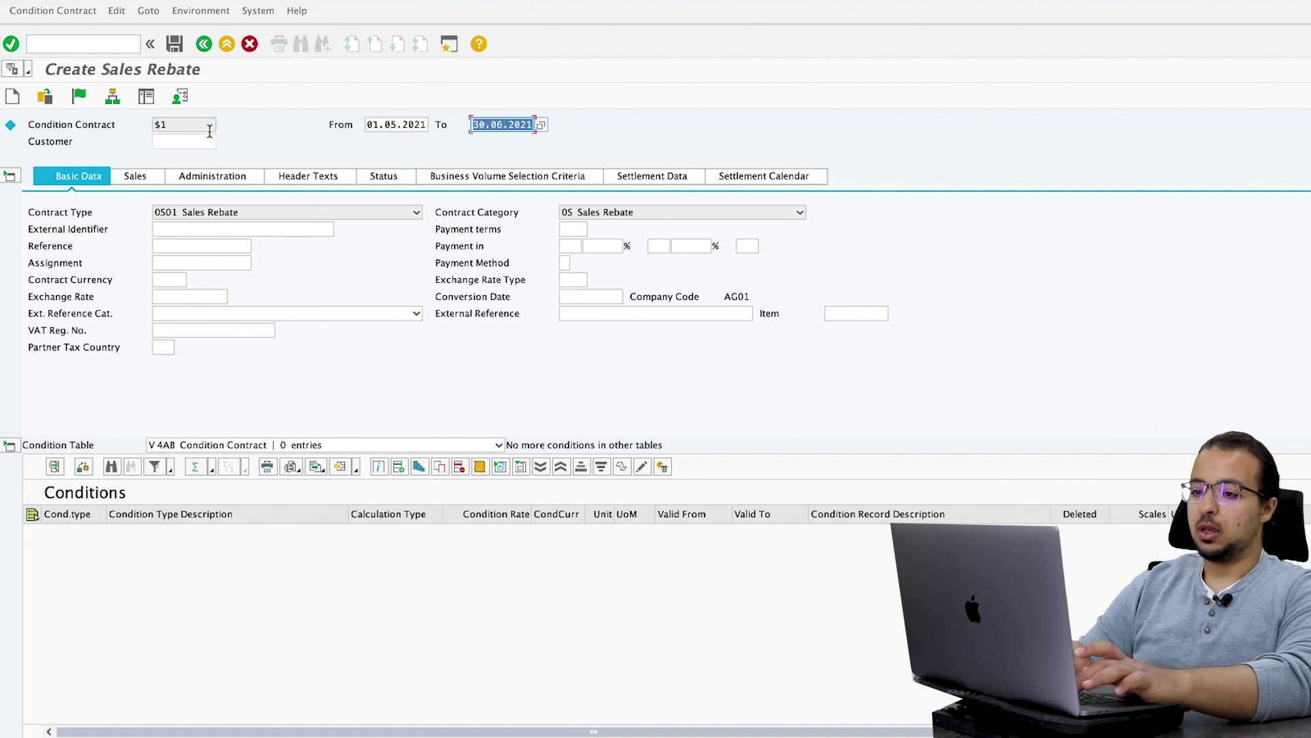
# - Enter the customer number in the contract header and confirm it
pyautogui.click(187, 140)
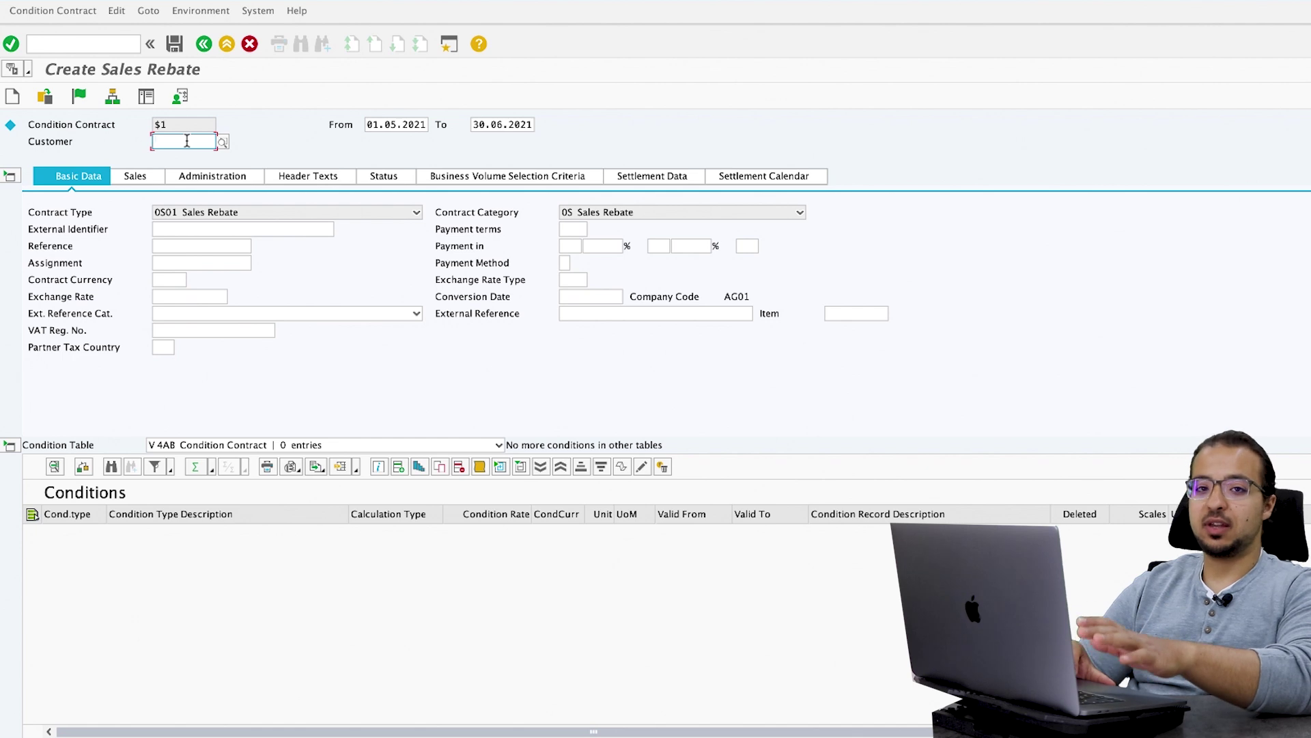
pyautogui.write('1')
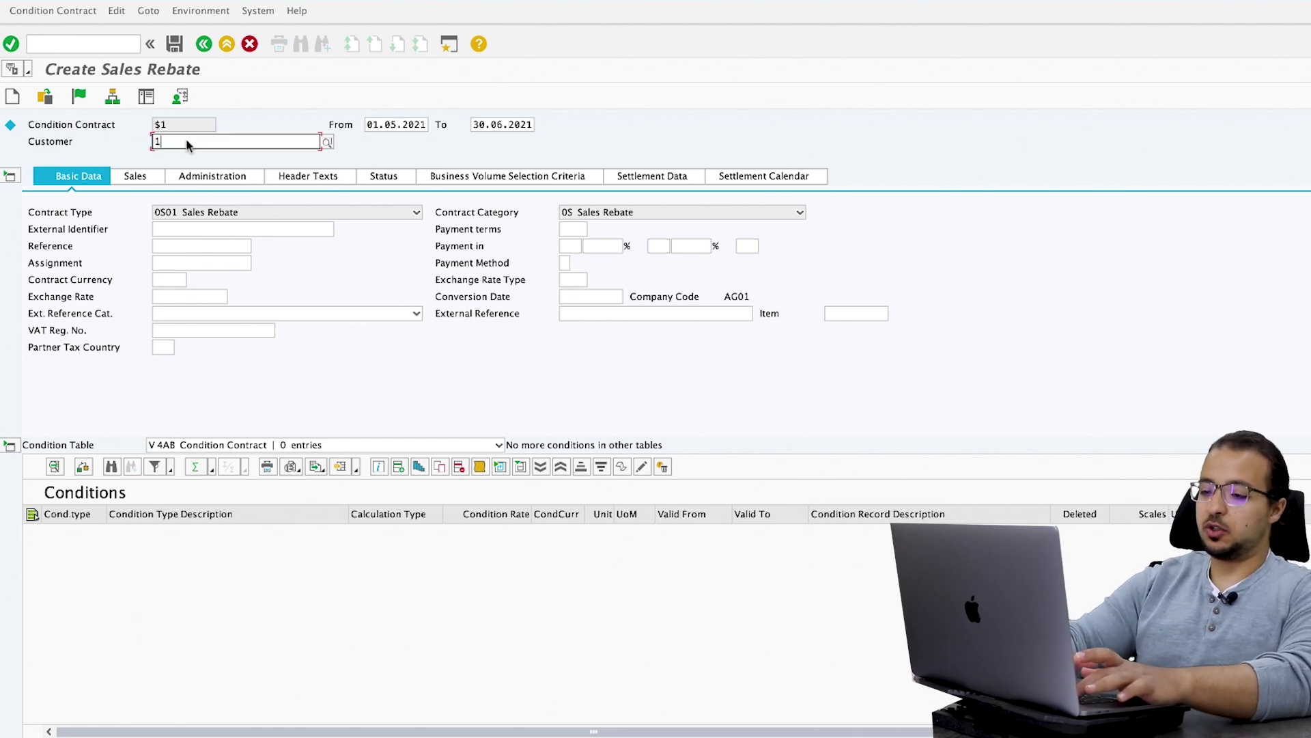
pyautogui.write('7100001')
pyautogui.press('Return')
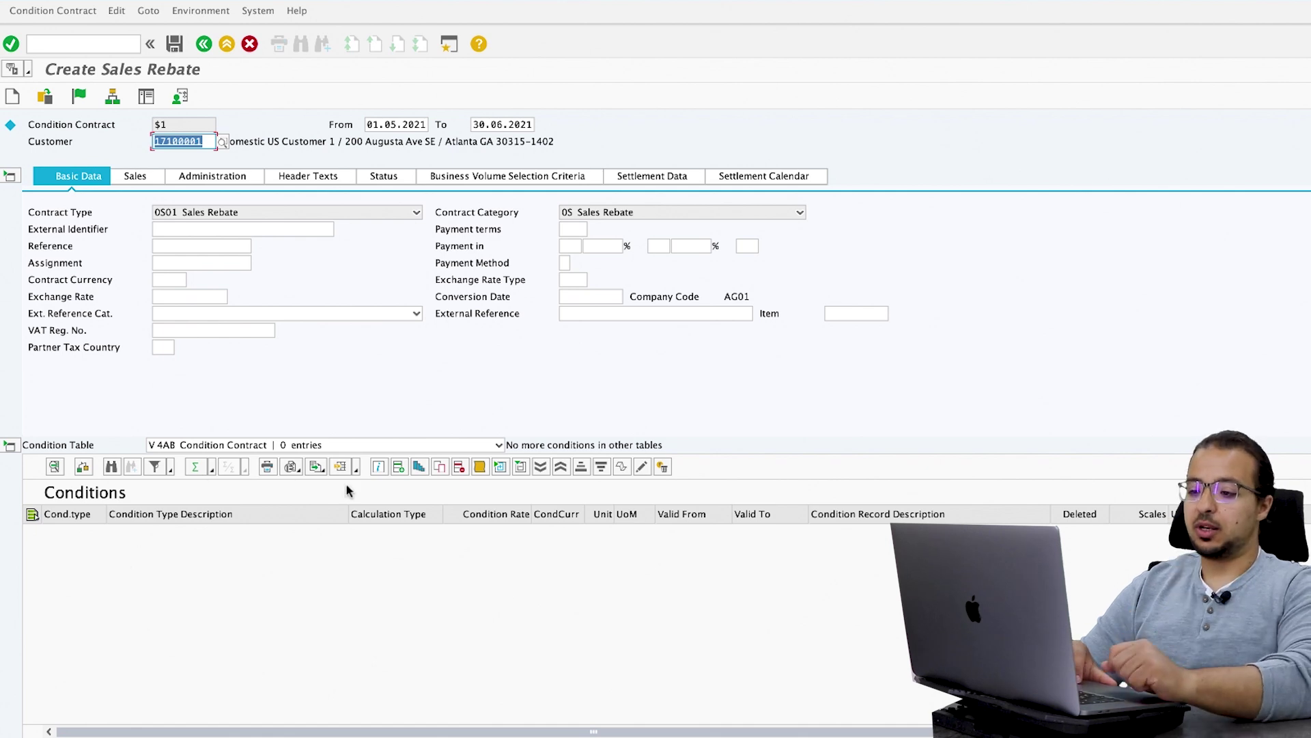
# - Add a condition line of type RES1 Rebate and insert two scale lines beneath it
pyautogui.click(399, 469)
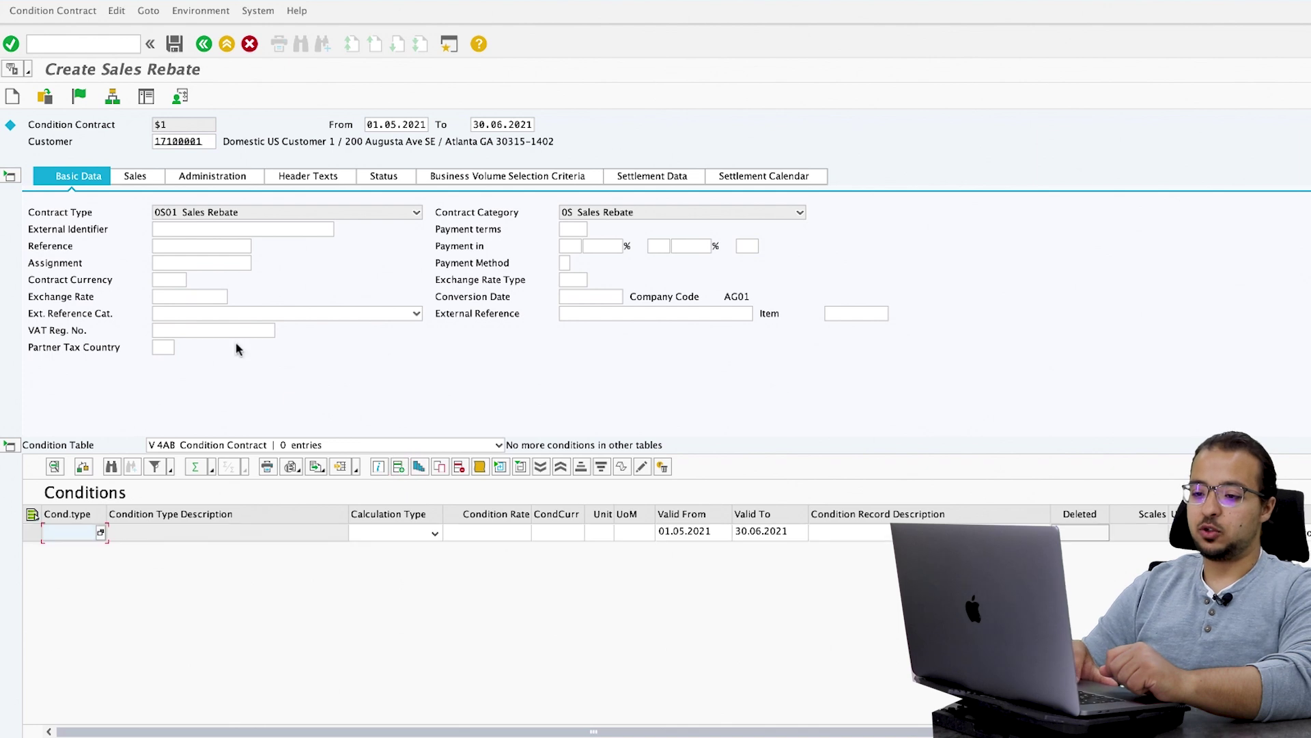
pyautogui.click(101, 534)
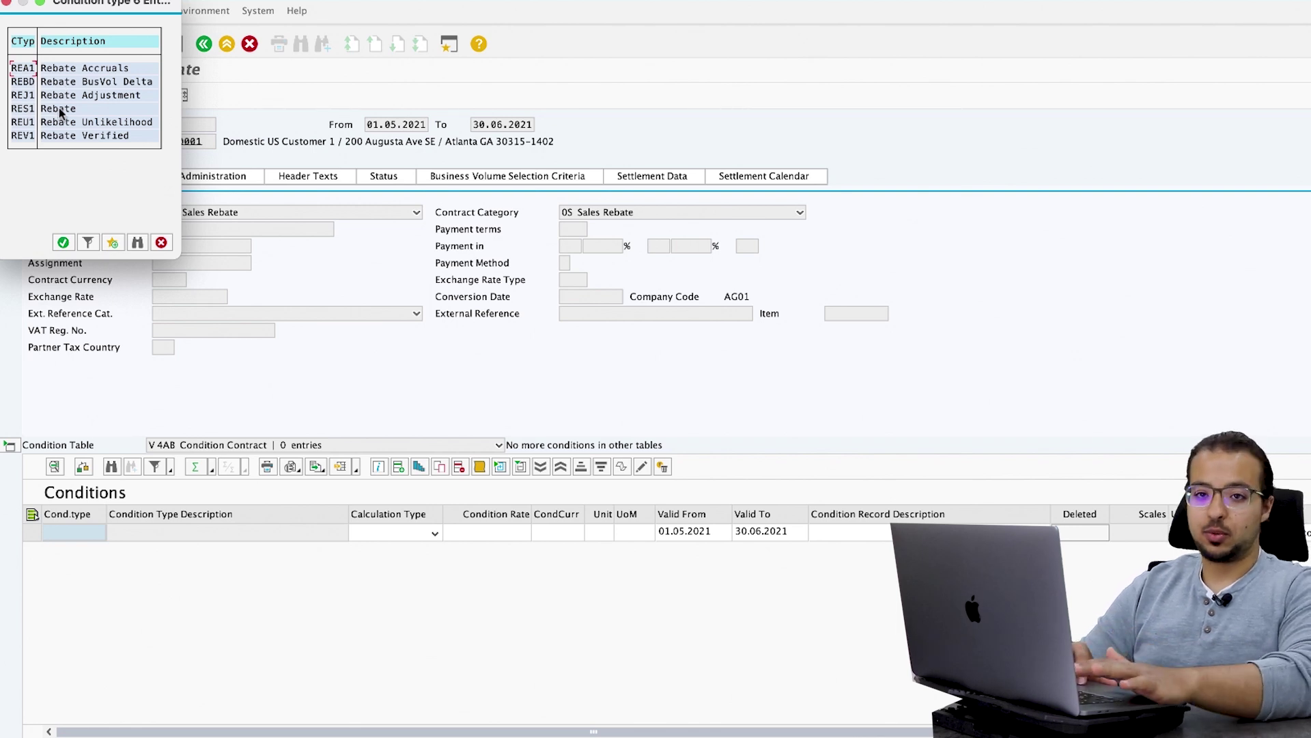
pyautogui.doubleClick(60, 110)
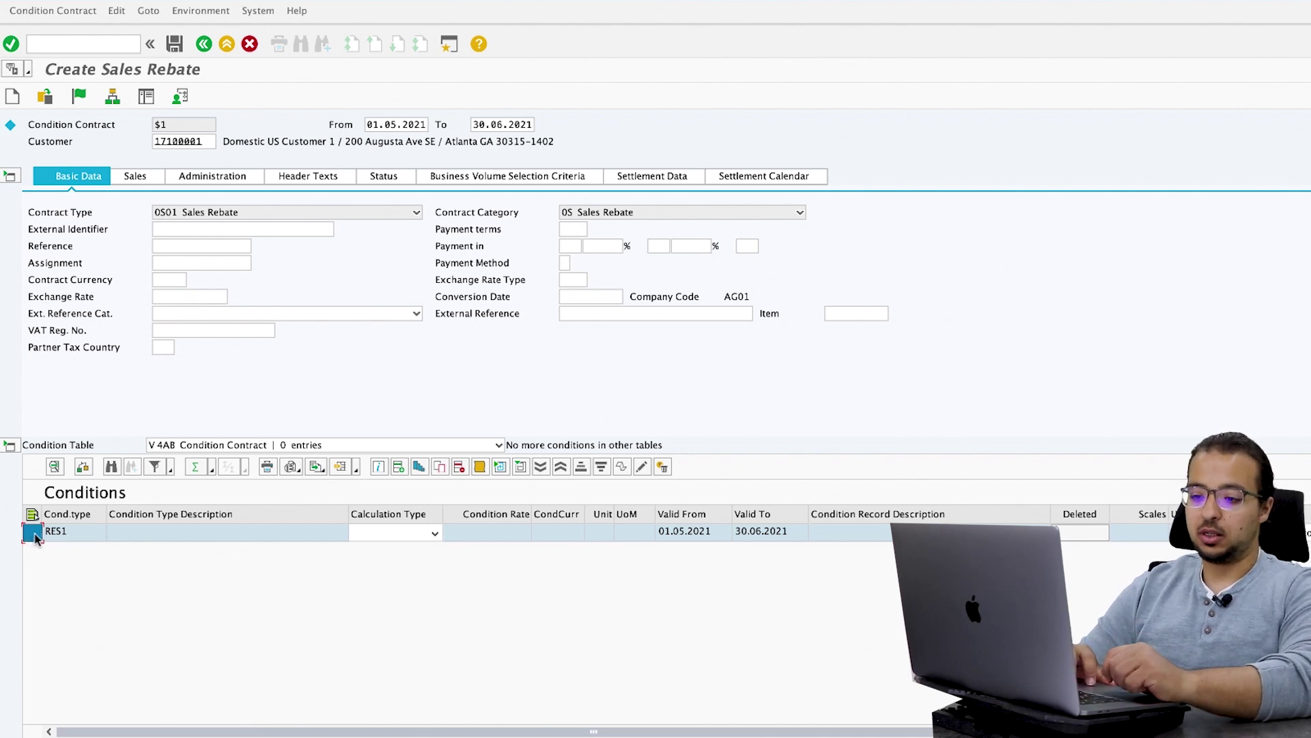
pyautogui.click(421, 470)
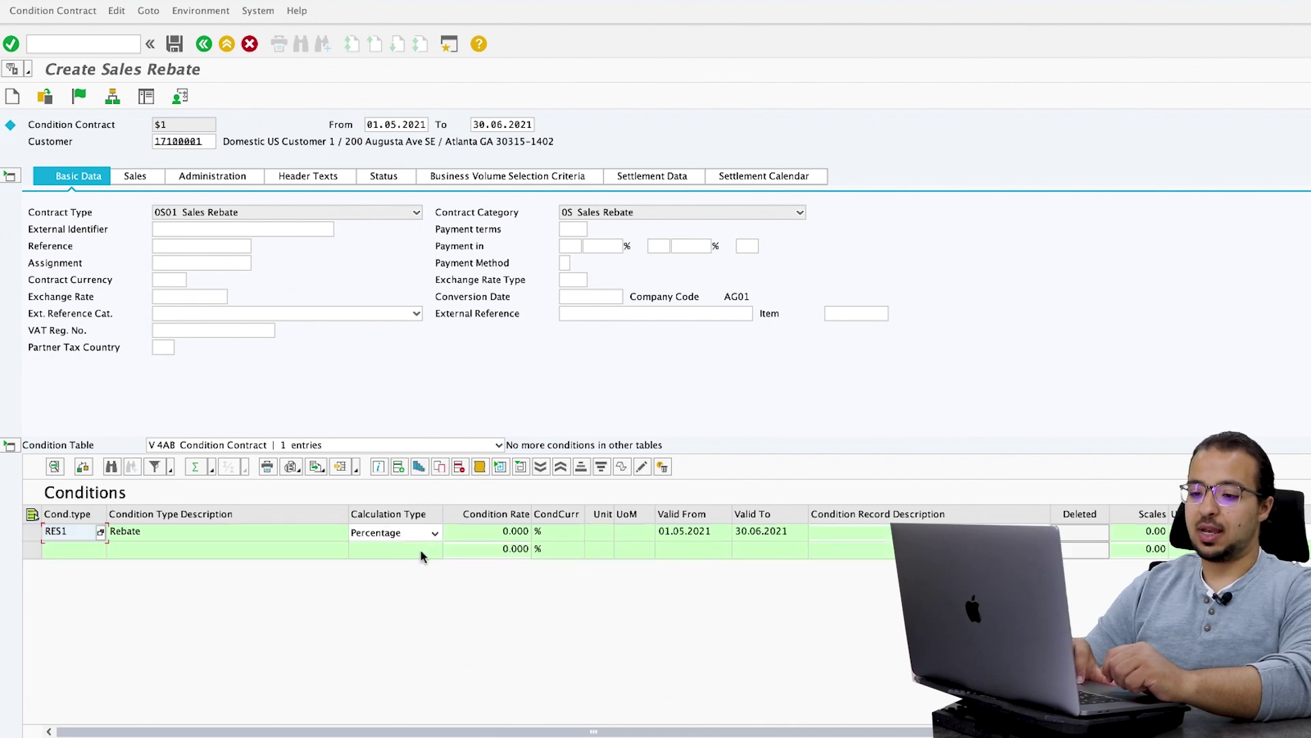
pyautogui.click(32, 533)
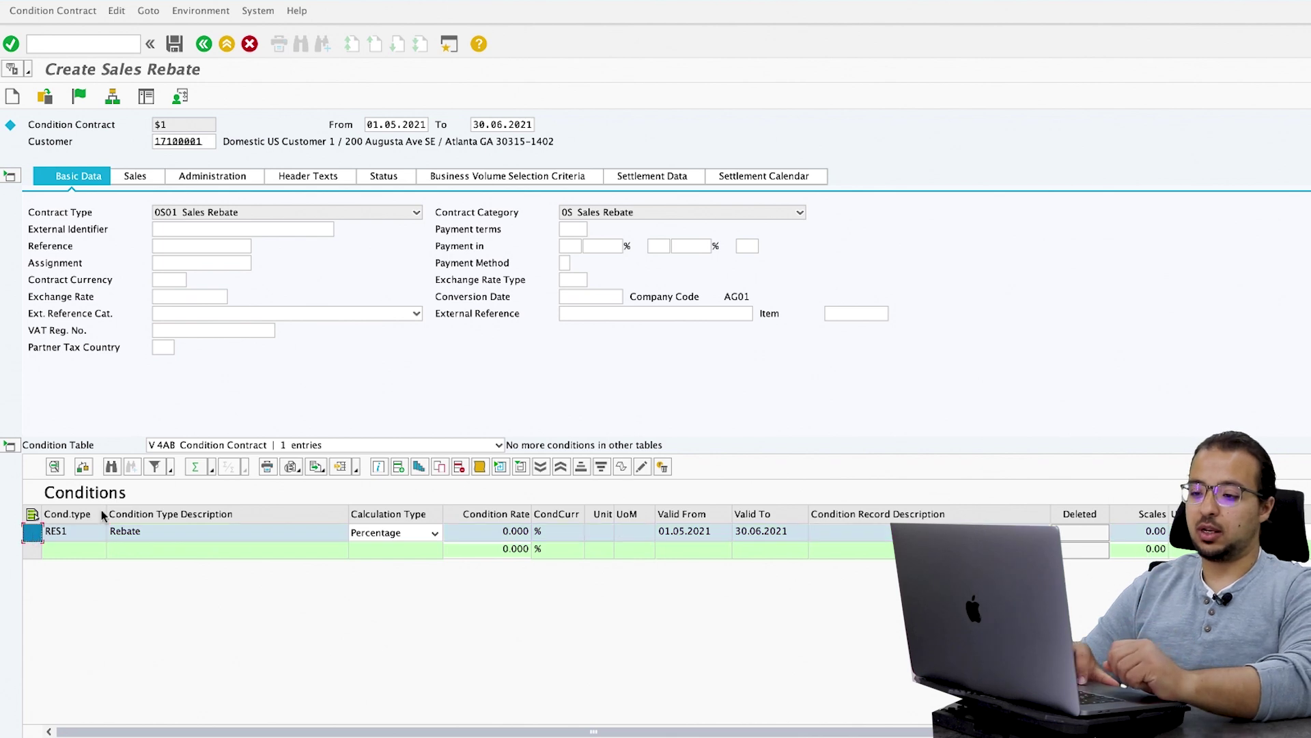
pyautogui.click(419, 466)
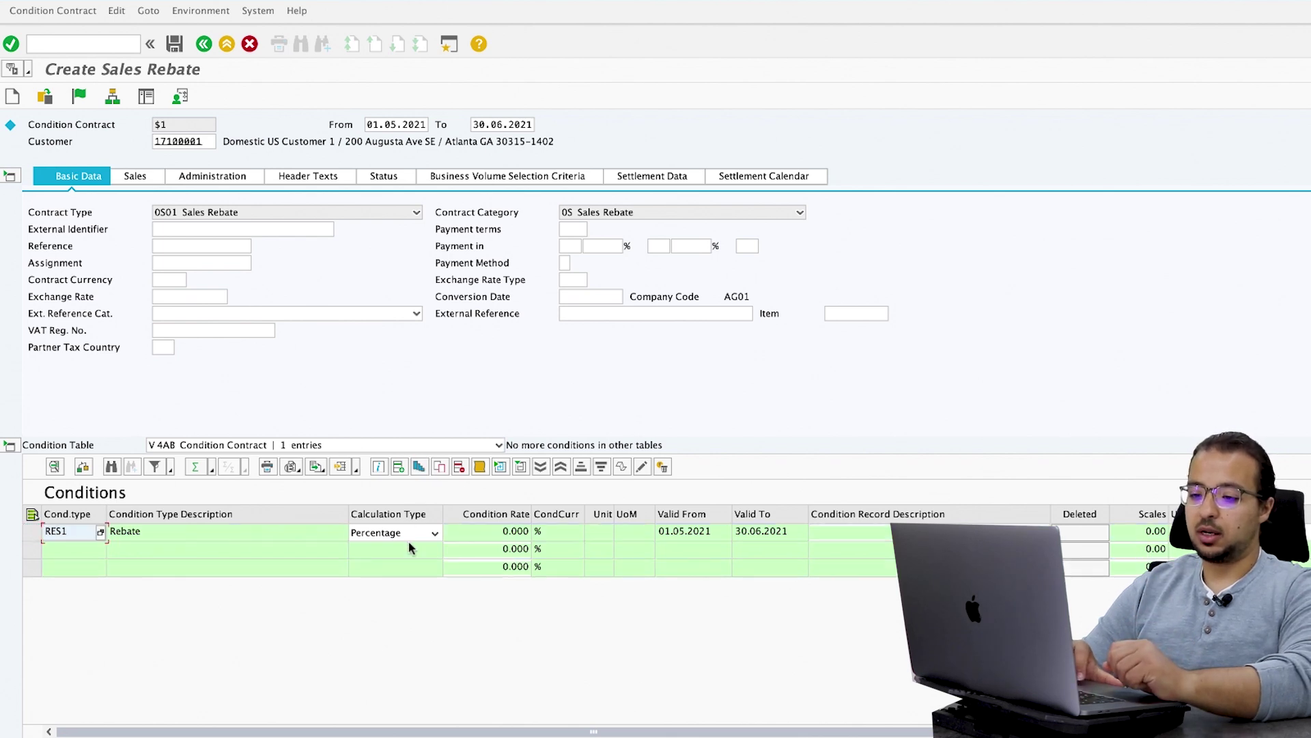
# - Set the condition rates of the two RES1 scale lines to 5 % and 10 %
pyautogui.click(497, 550)
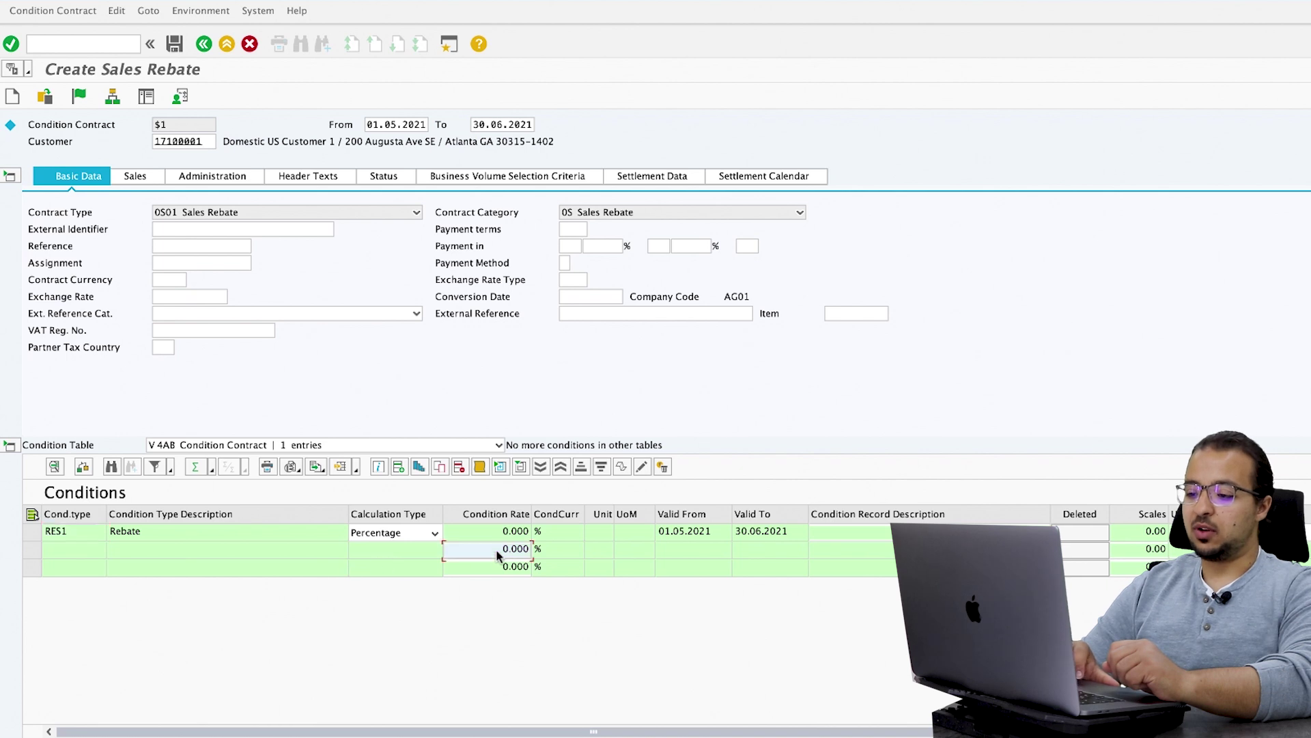
pyautogui.write('5')
pyautogui.click(489, 570)
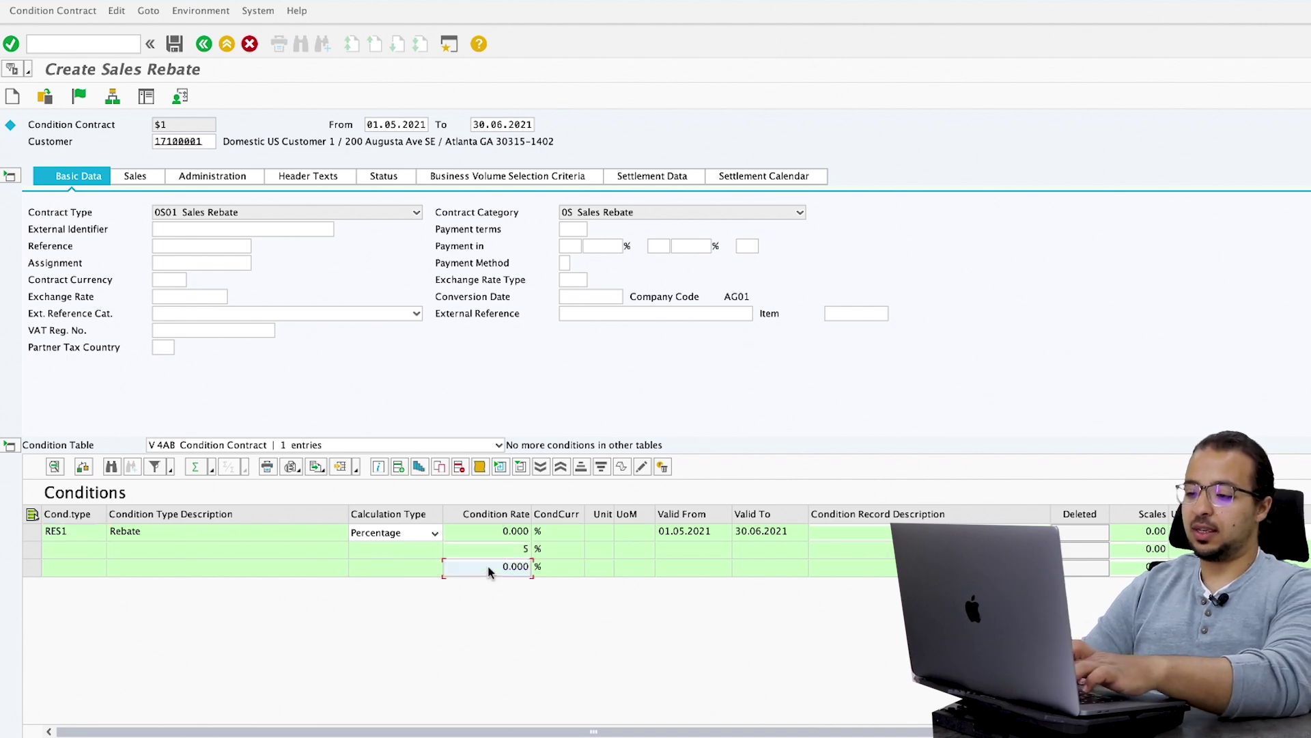
pyautogui.write('10')
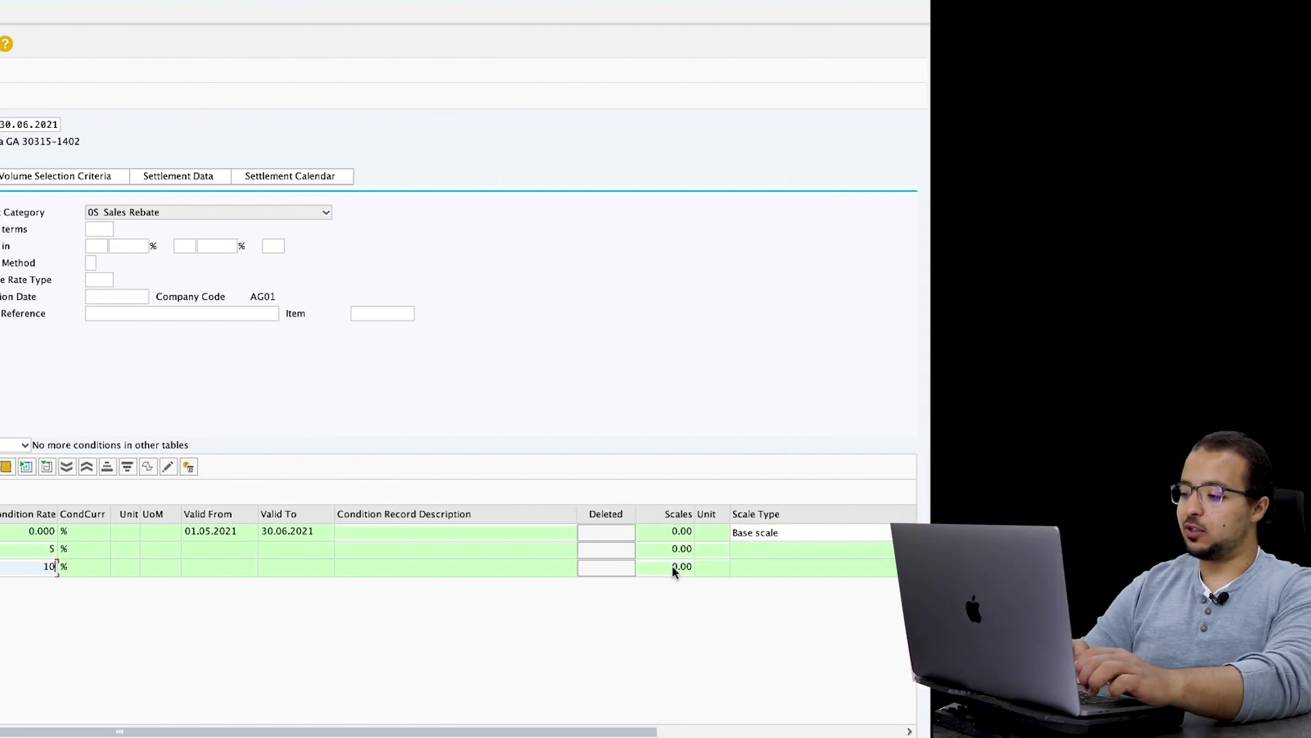
# - Set the scale values to 5000 for the 5 % line and 10000 for the 10 % line, with EUR as the scale unit
pyautogui.click(678, 551)
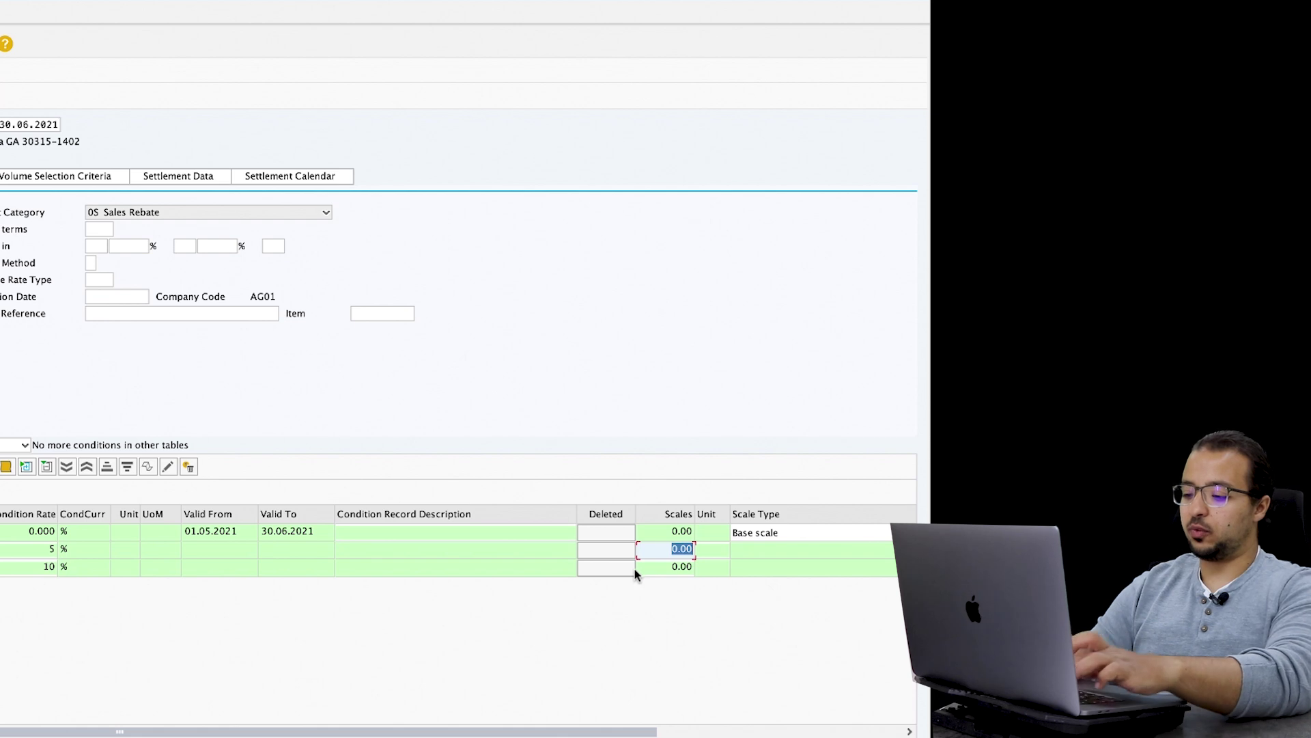
pyautogui.write('5000')
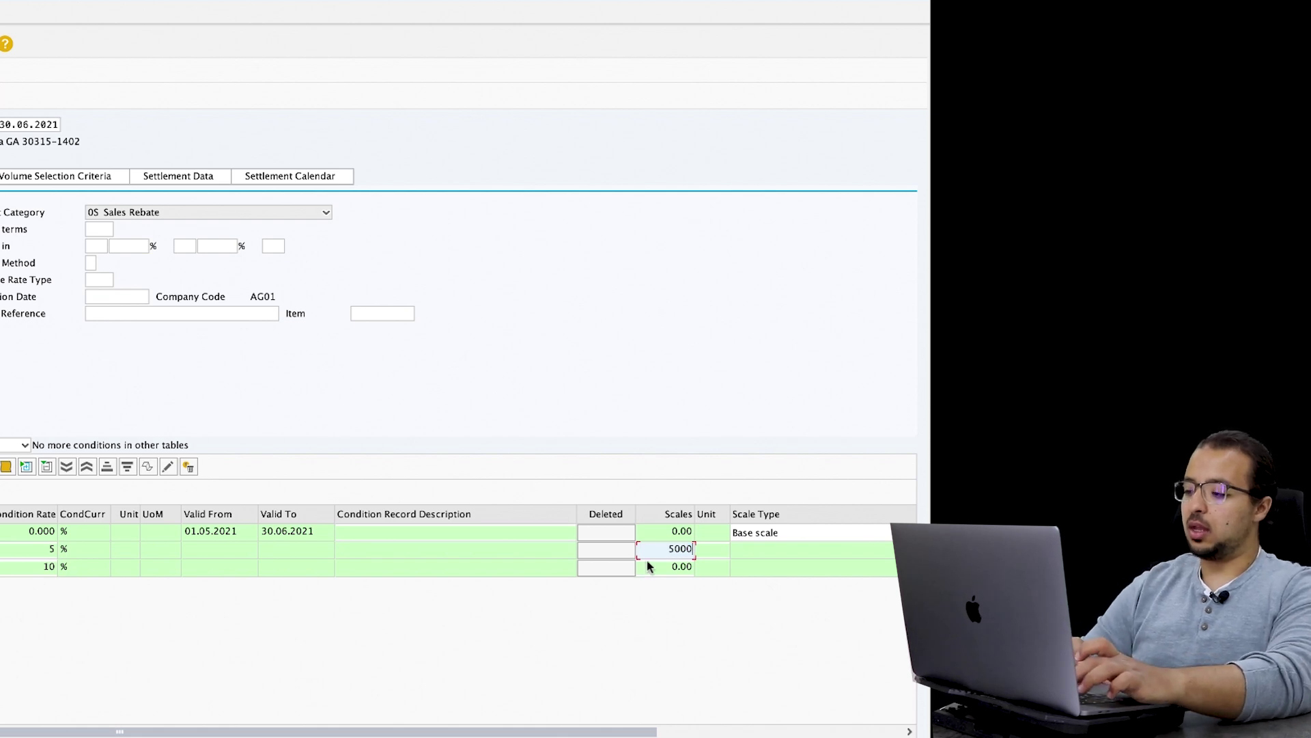
pyautogui.click(649, 564)
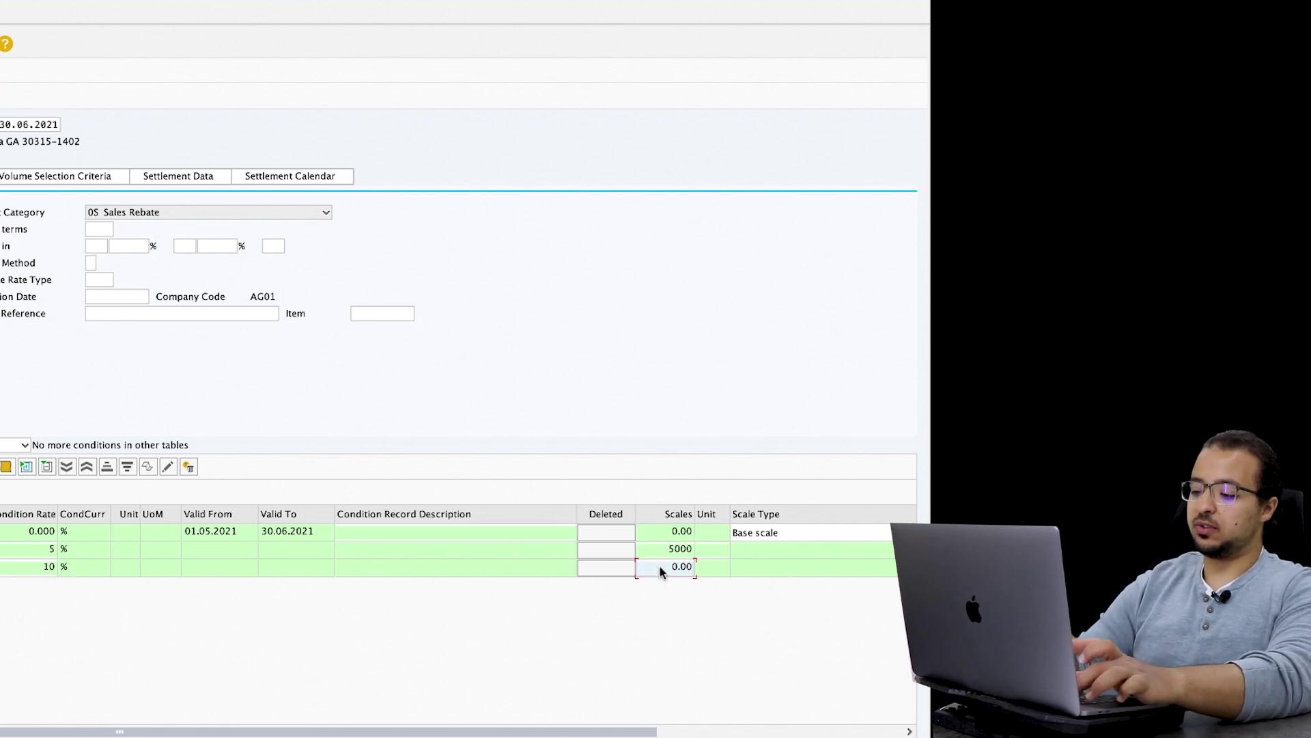
pyautogui.write('10000')
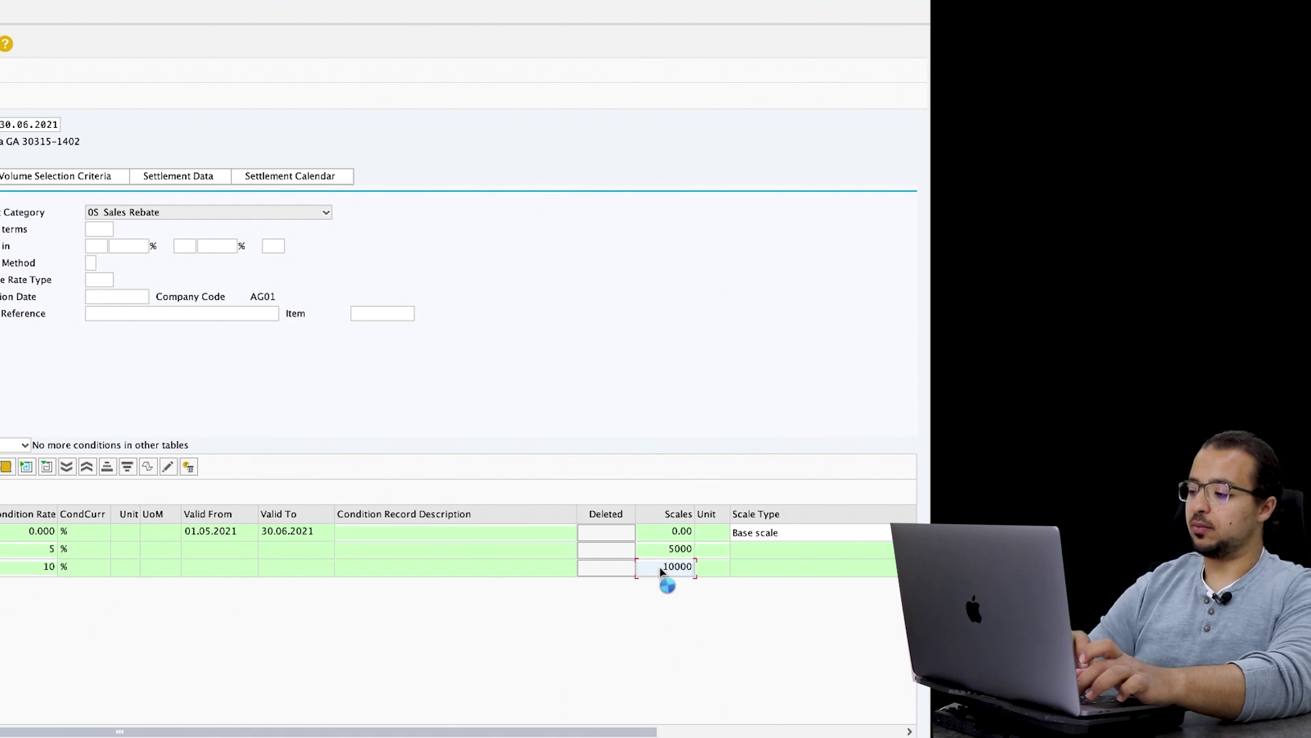
pyautogui.press('Return')
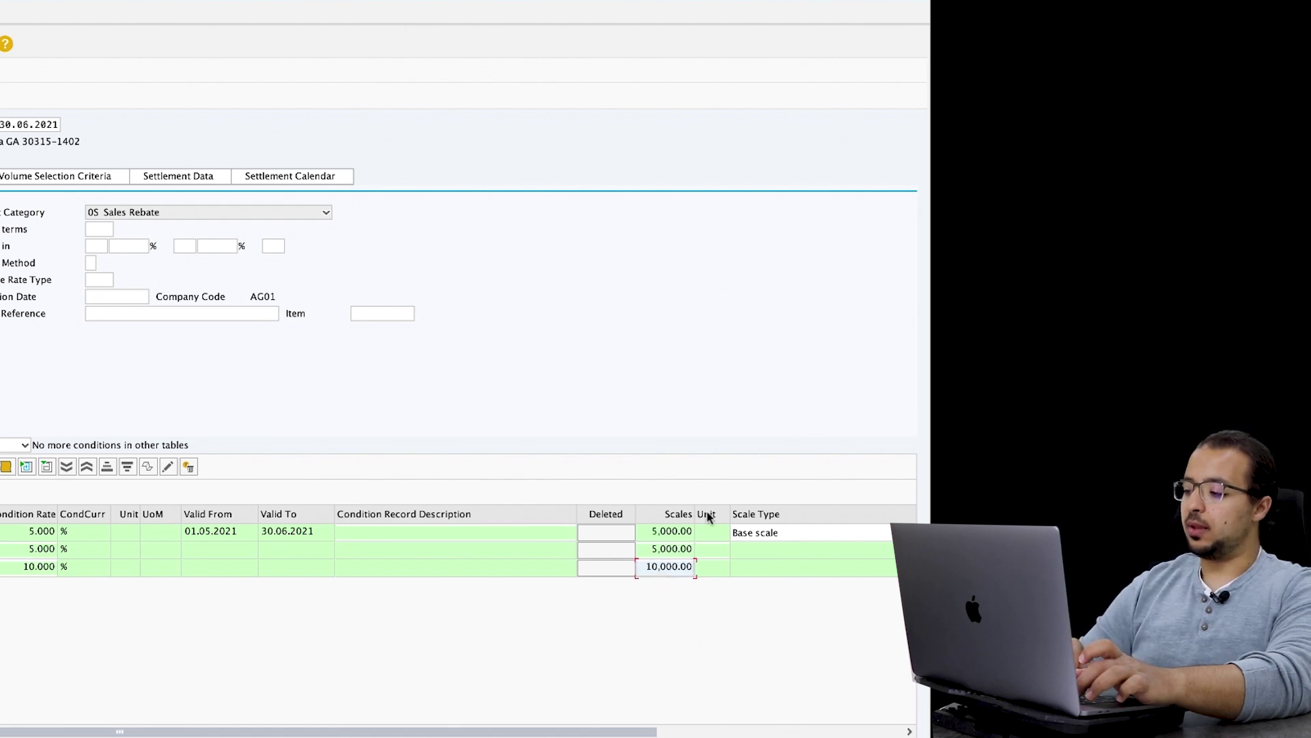
pyautogui.click(710, 550)
pyautogui.write('EU')
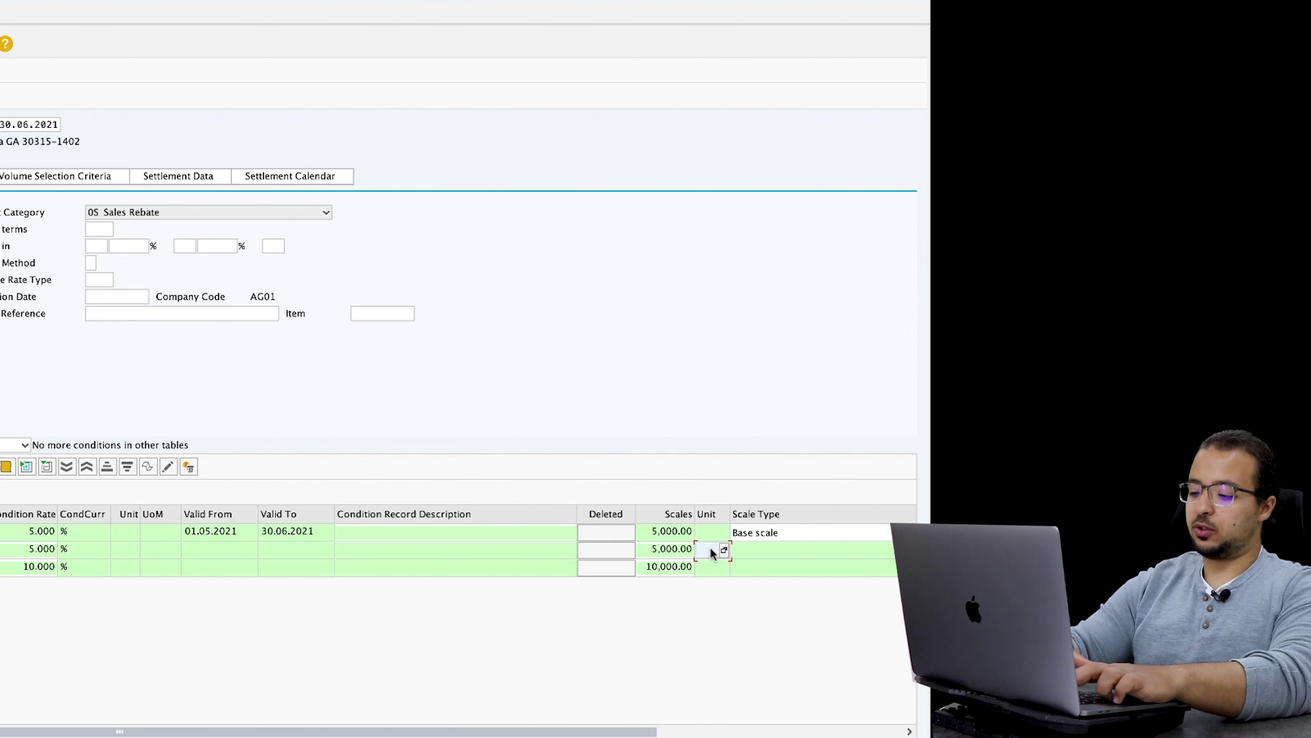
pyautogui.write('R')
pyautogui.press('Return')
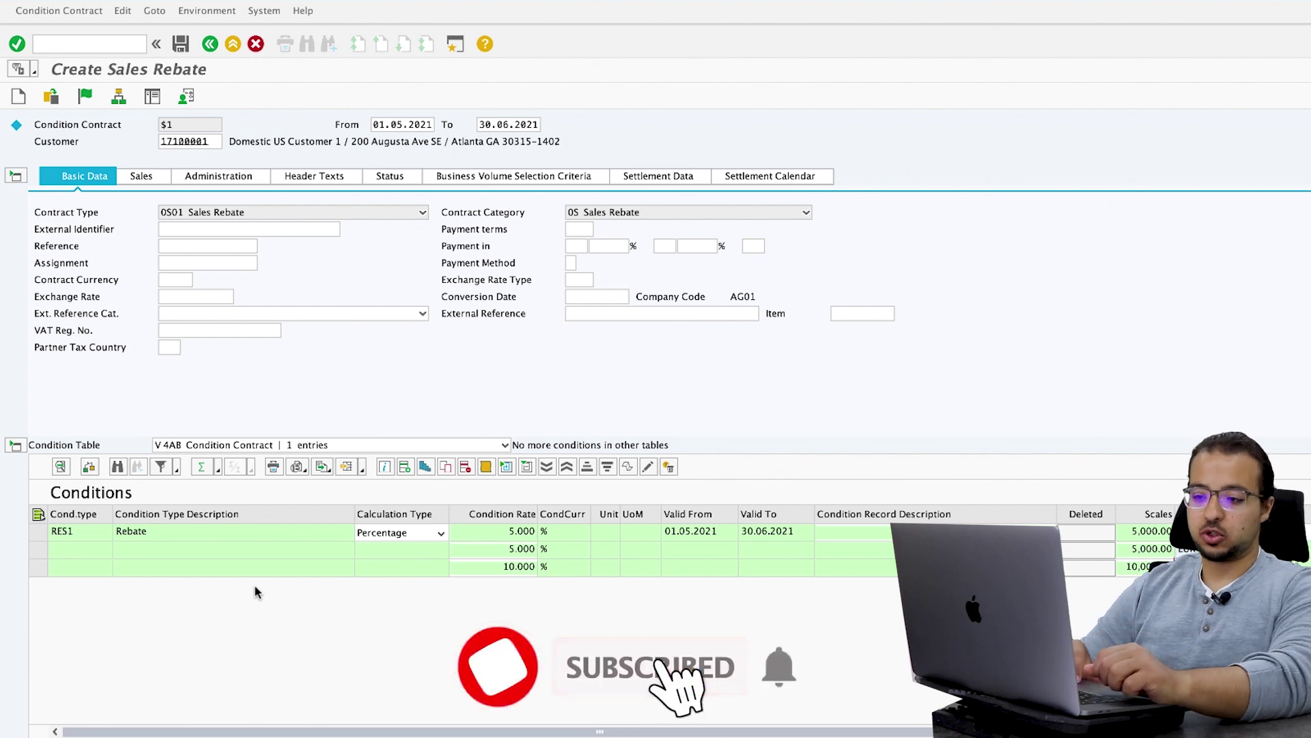
# - Add another condition line with condition type REA1 Rebate Accruals
pyautogui.click(403, 467)
pyautogui.click(103, 585)
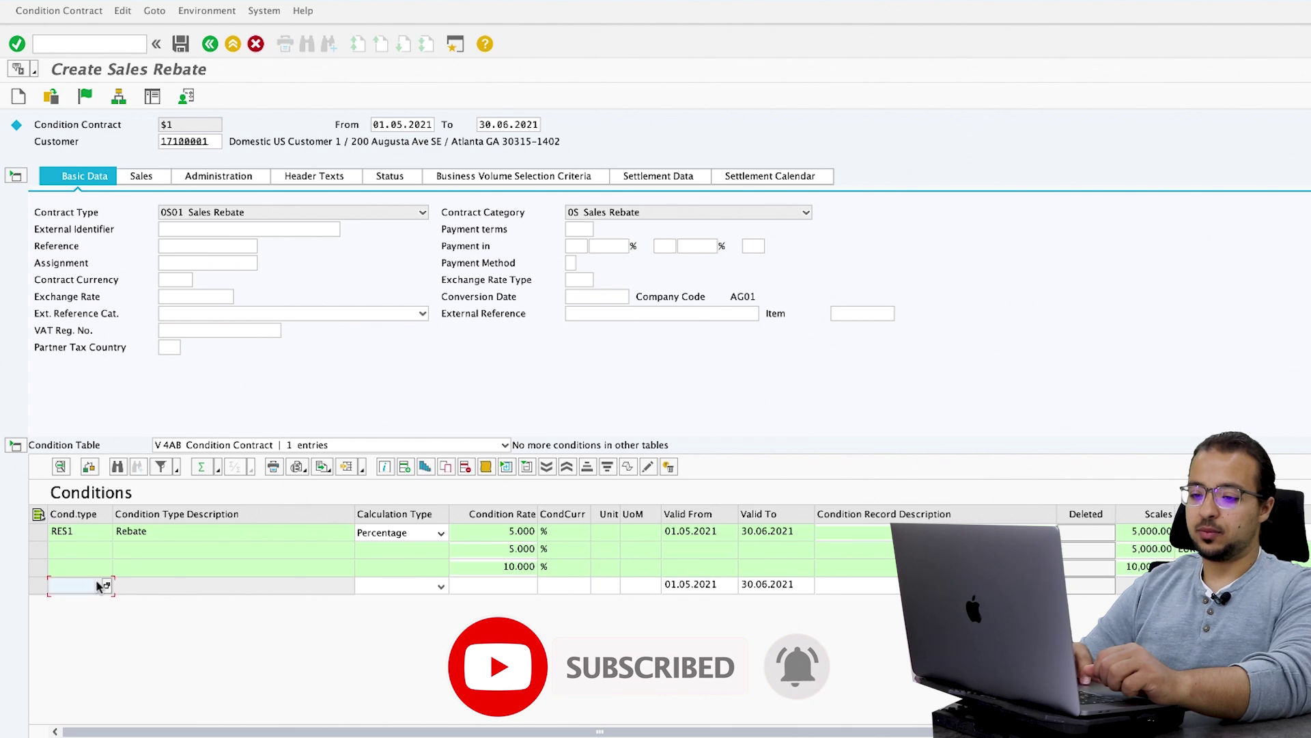
pyautogui.click(106, 585)
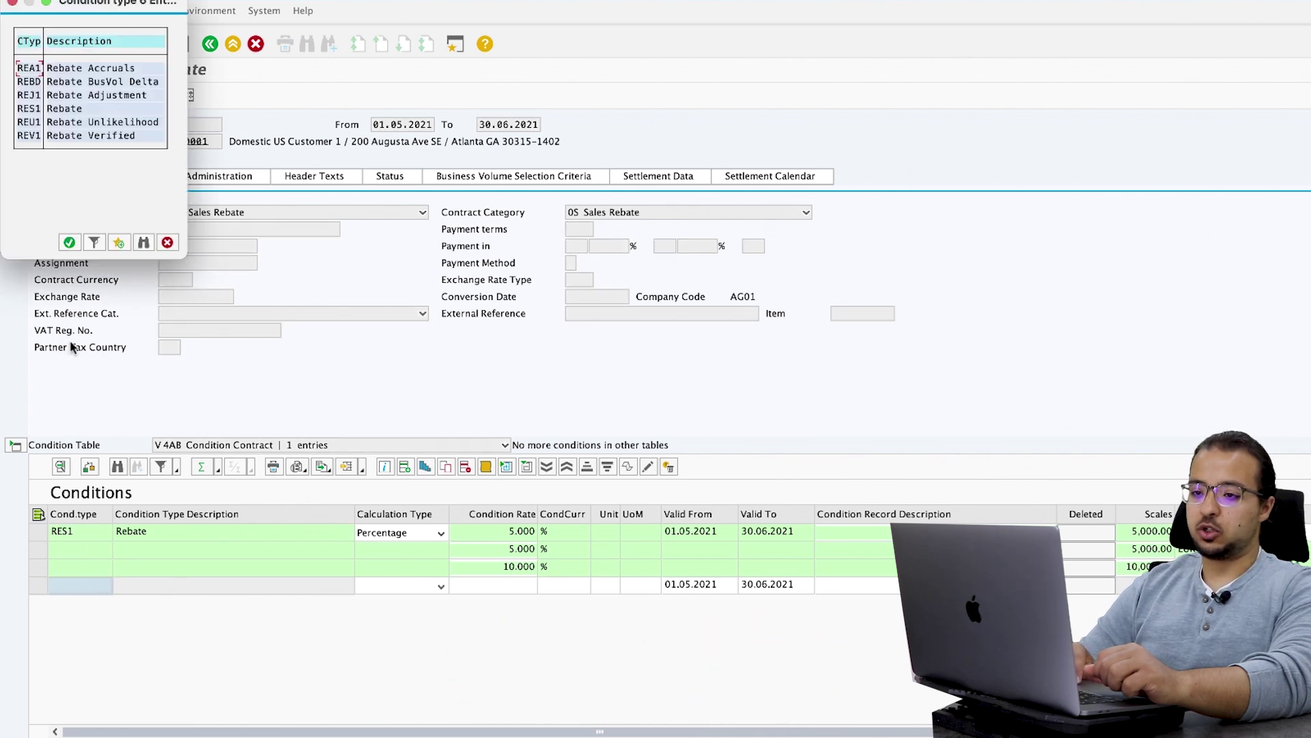
pyautogui.doubleClick(37, 69)
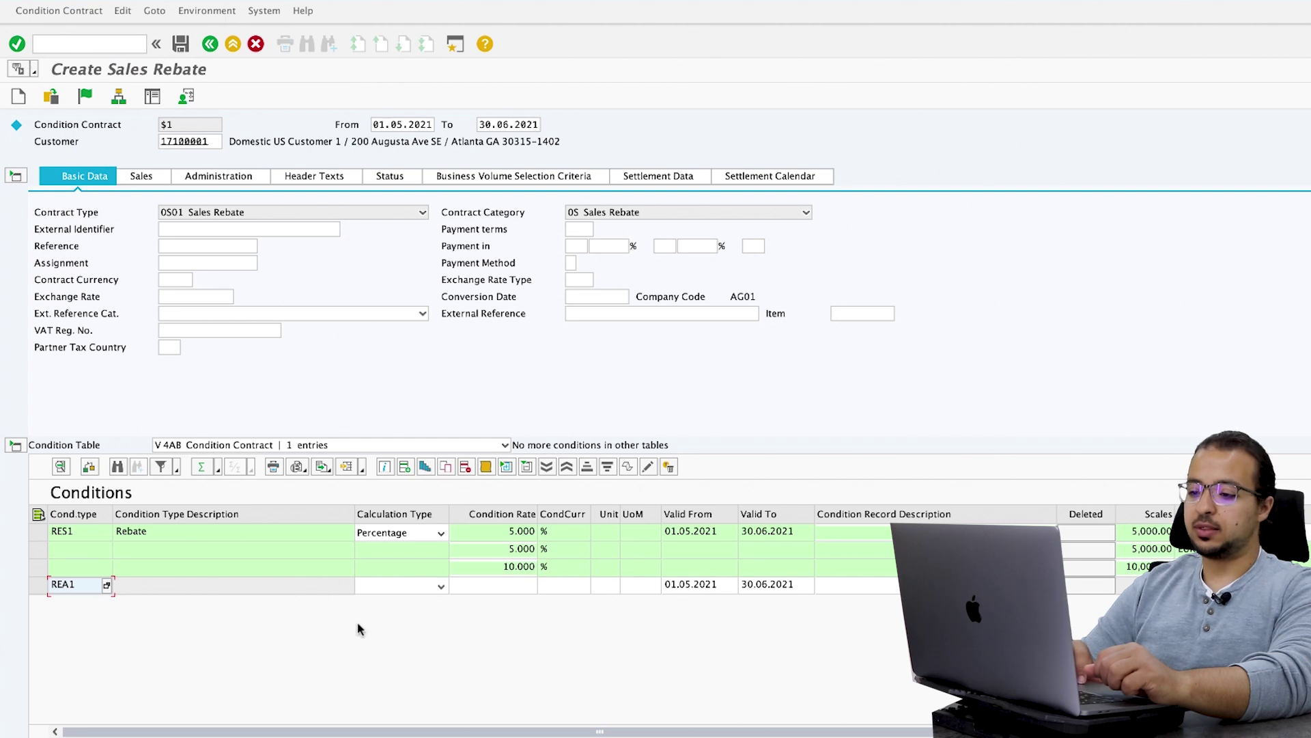
# - Set the condition rate of the REA1 Rebate Accruals line to 3 %
pyautogui.click(506, 587)
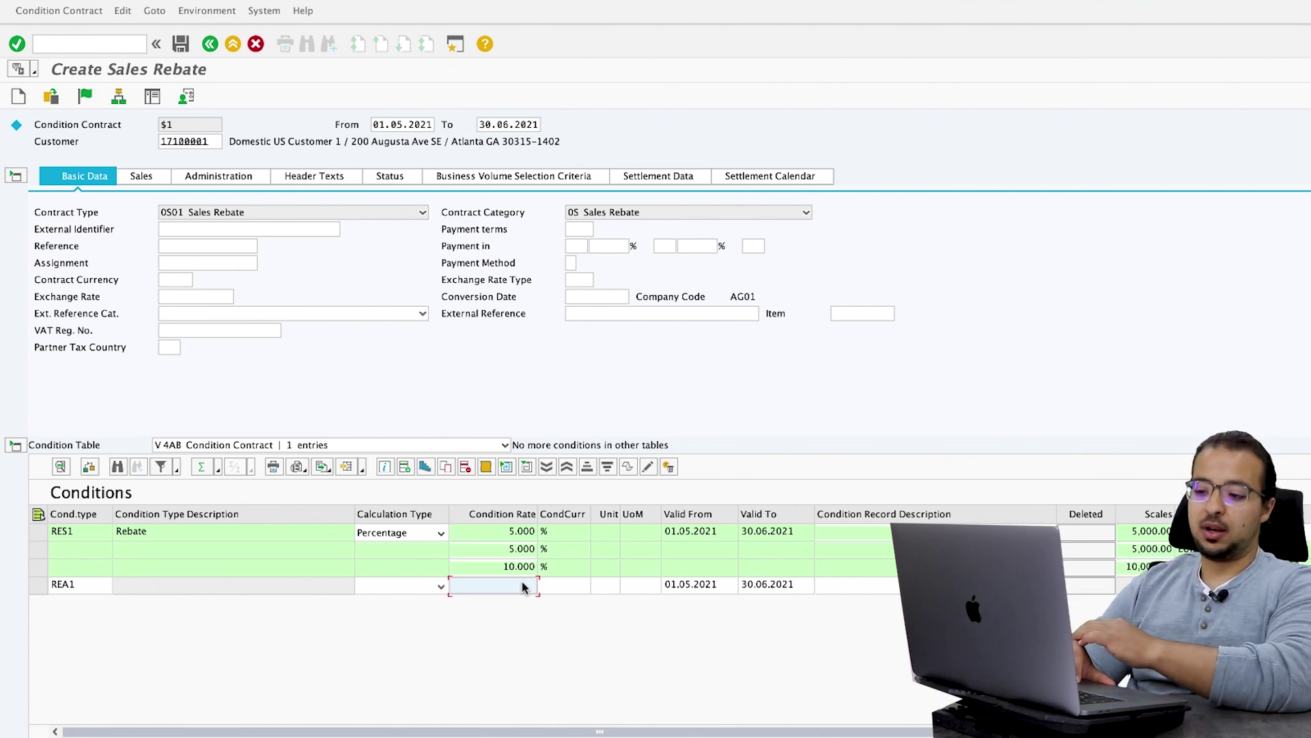
pyautogui.write('3')
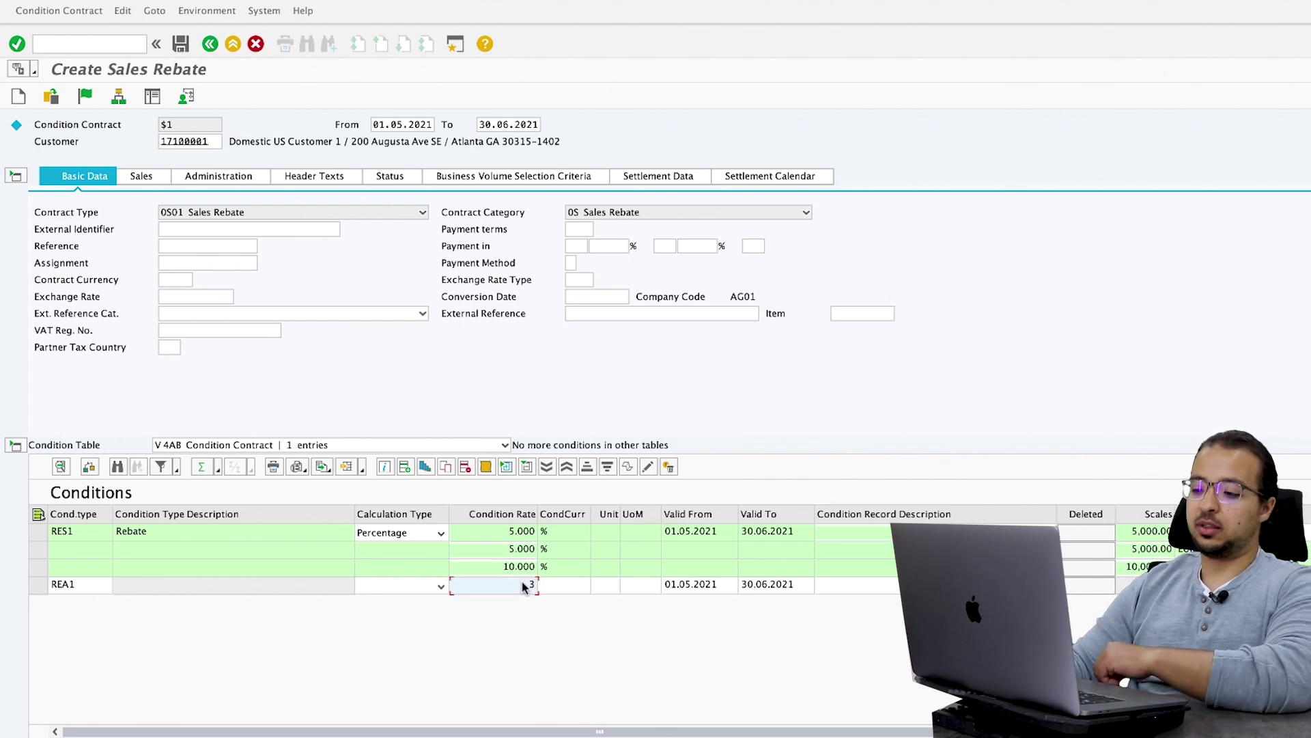
pyautogui.press('Return')
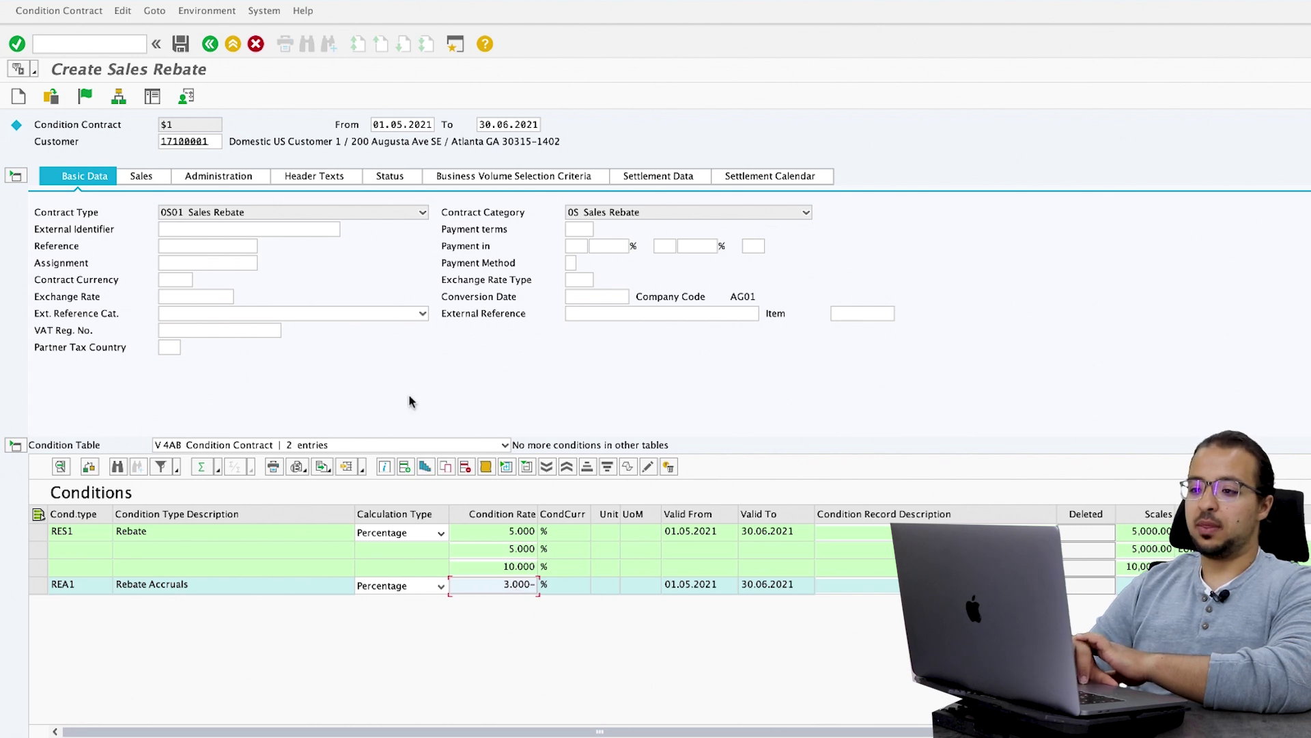
# - Add a business volume selection criterion with field combination 0001 Customer and enter the contract customer's number
pyautogui.click(494, 177)
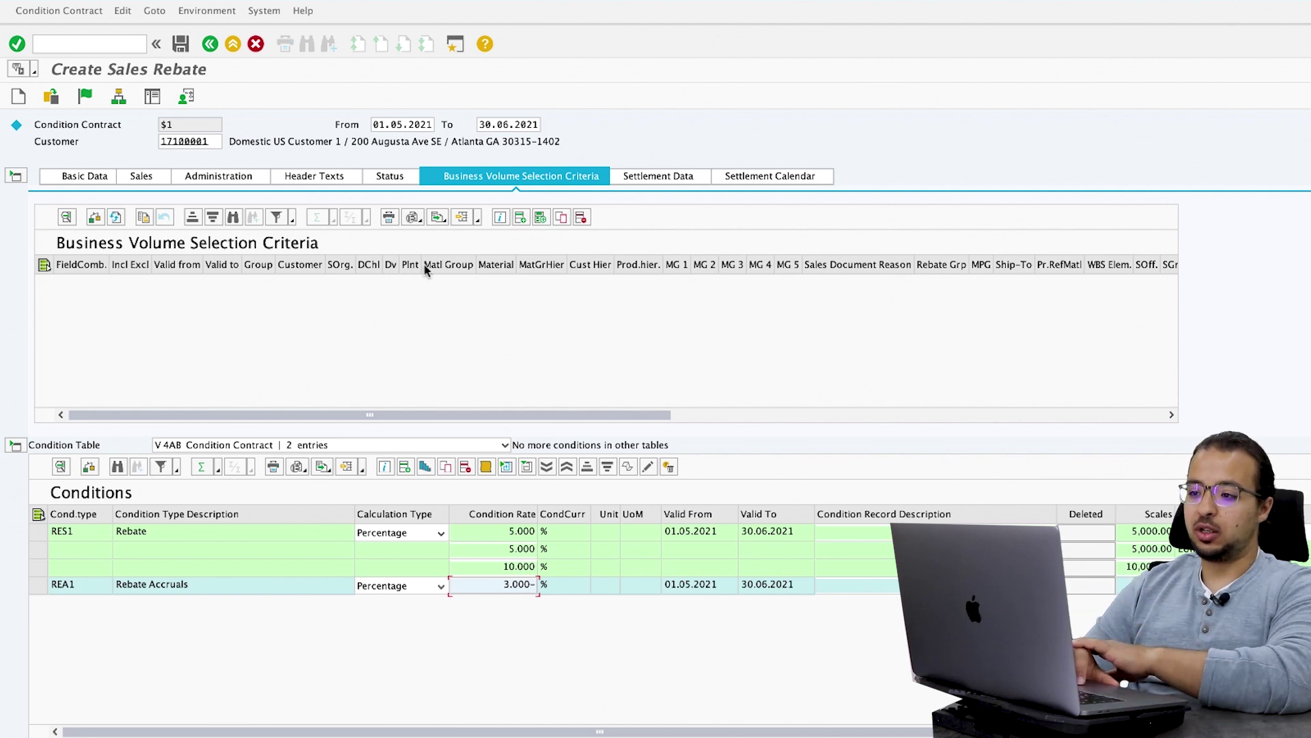
pyautogui.click(520, 218)
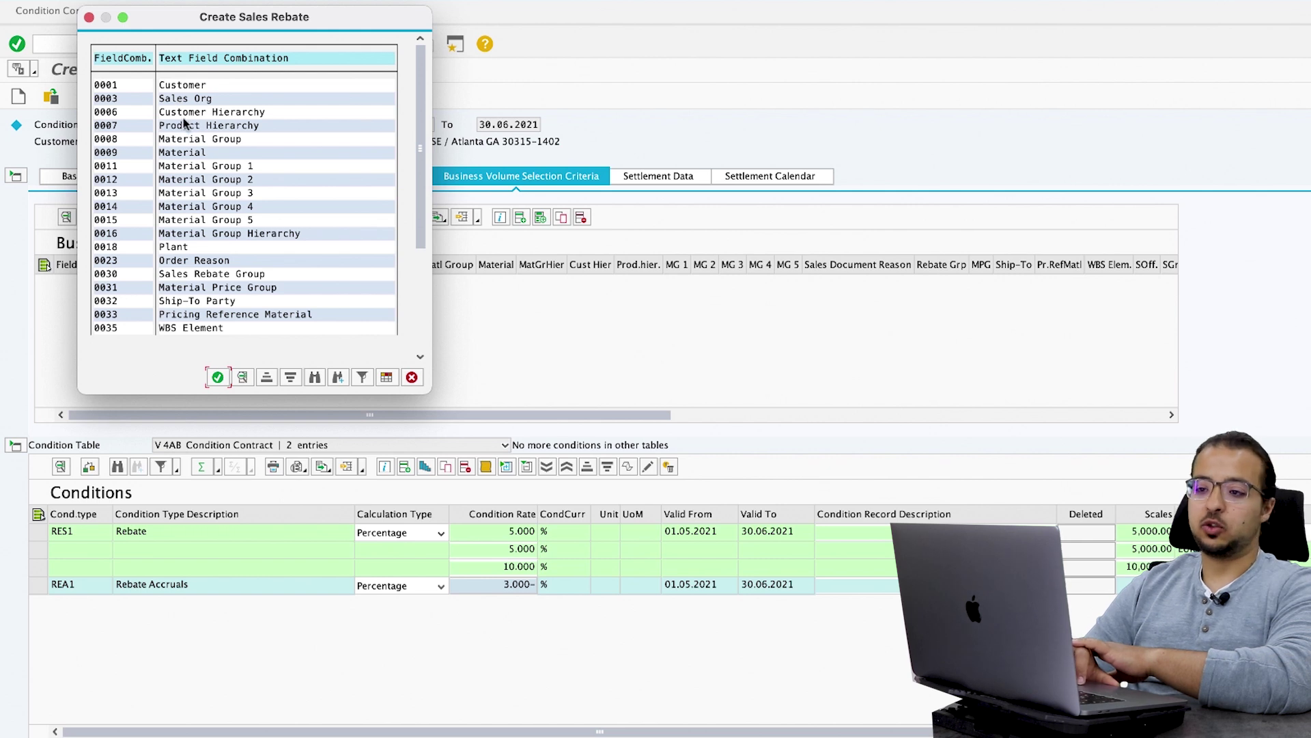
pyautogui.doubleClick(178, 84)
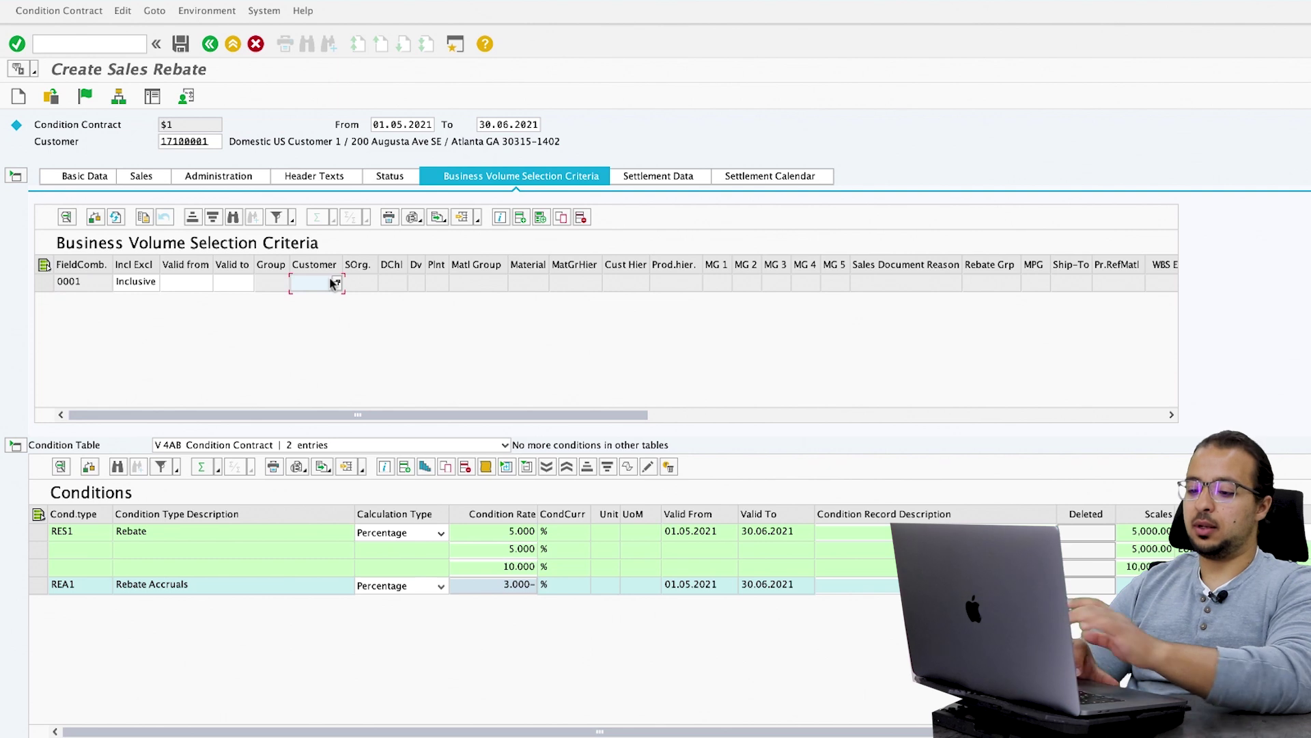
pyautogui.write('171')
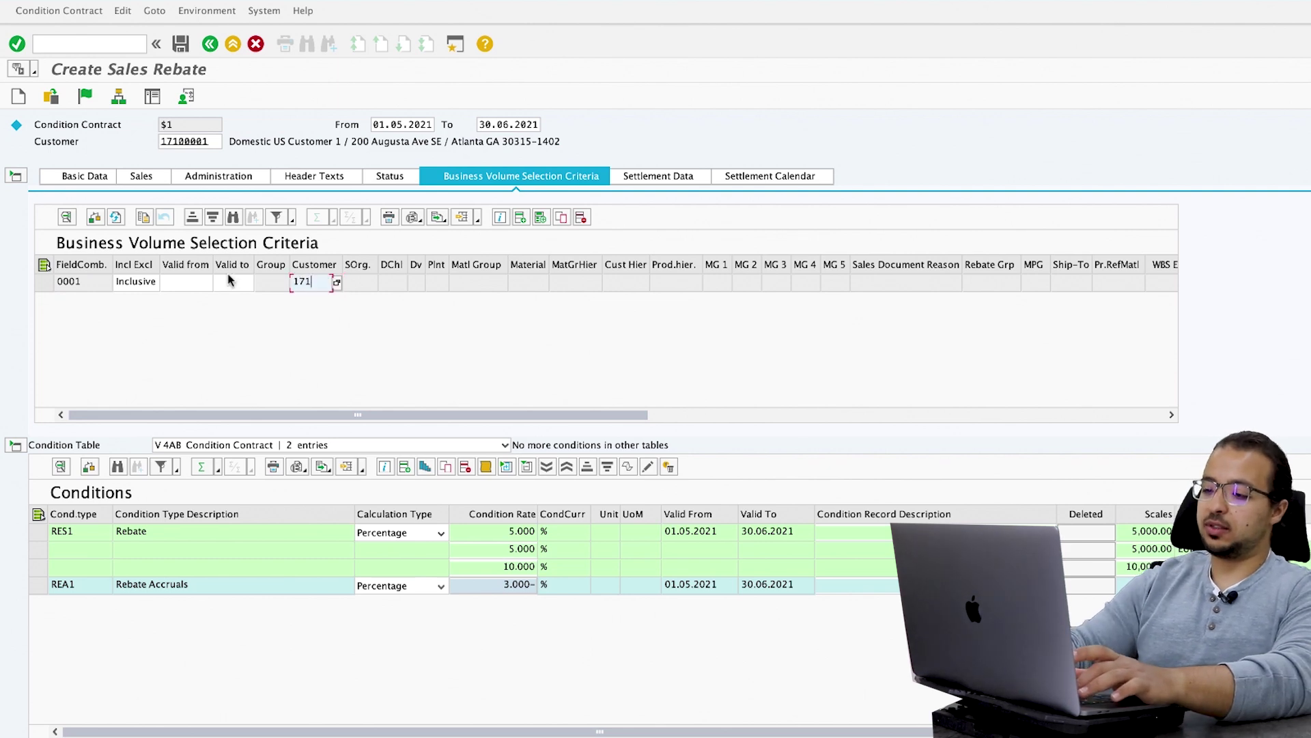
pyautogui.write('000')
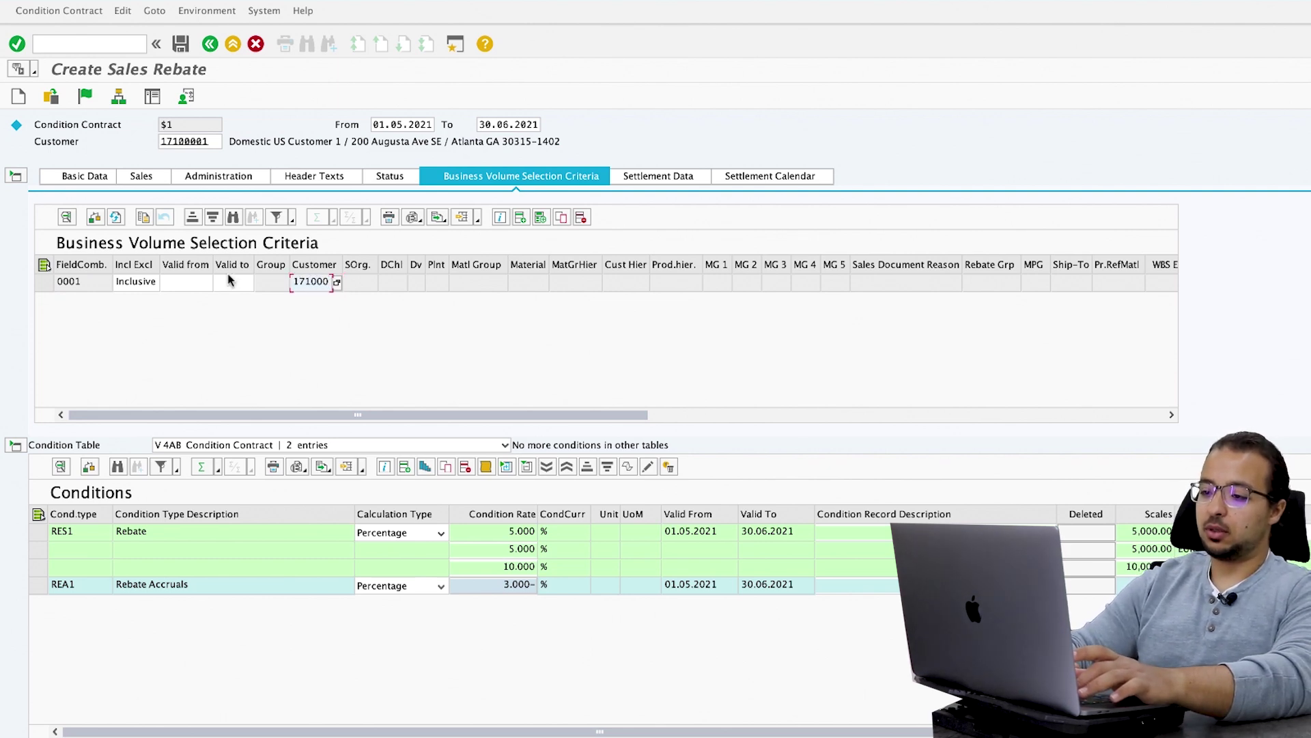
pyautogui.write('01')
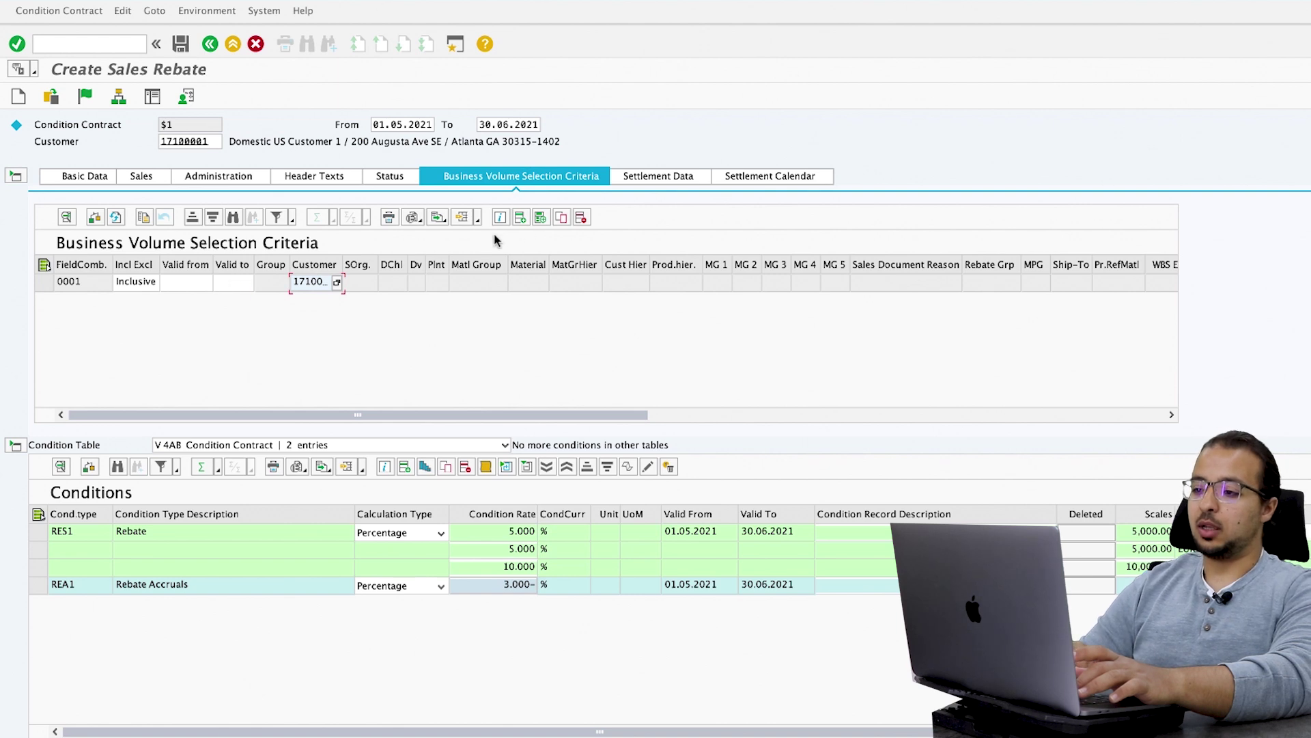
# - Add a second 0001 Customer selection criterion, enter the other customer's number, and widen the Customer column
pyautogui.click(521, 217)
pyautogui.doubleClick(217, 85)
pyautogui.click(306, 302)
pyautogui.write('17100001')
pyautogui.press('Return')
pyautogui.moveTo(344, 274); pyautogui.dragTo(381, 275)
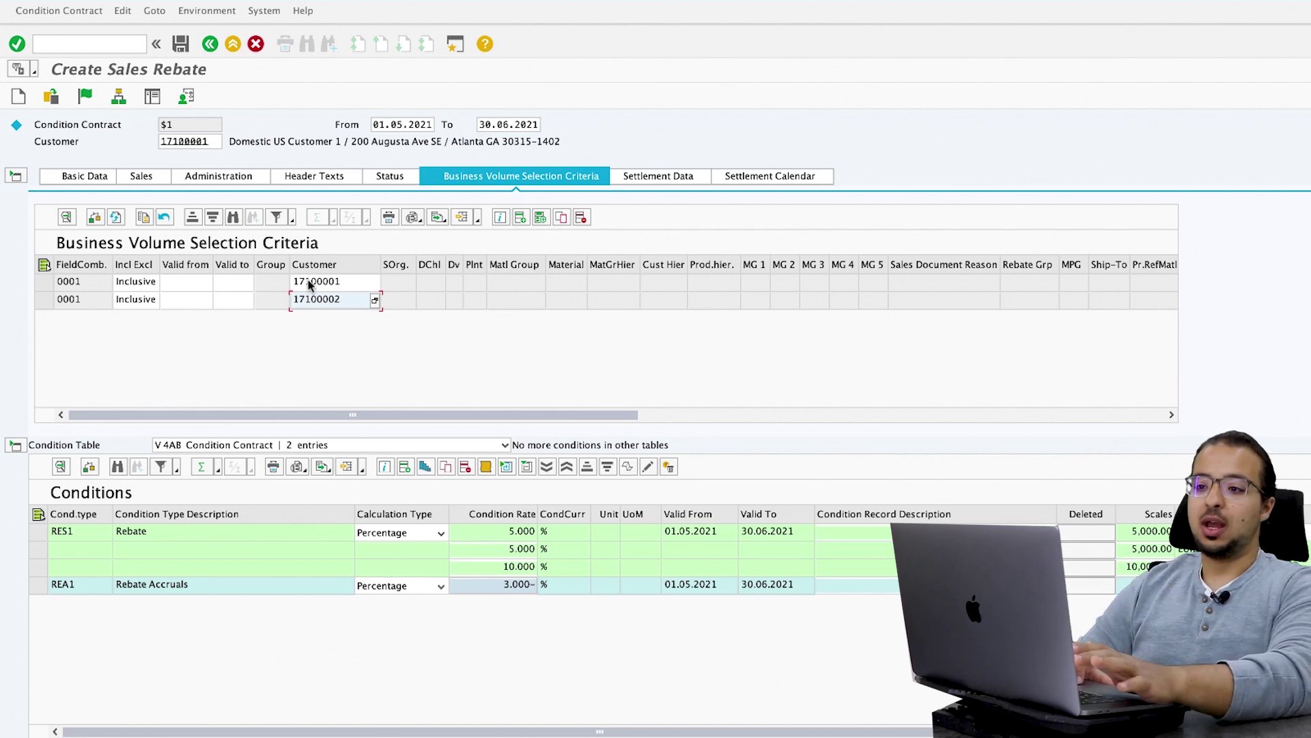
pyautogui.click(216, 144)
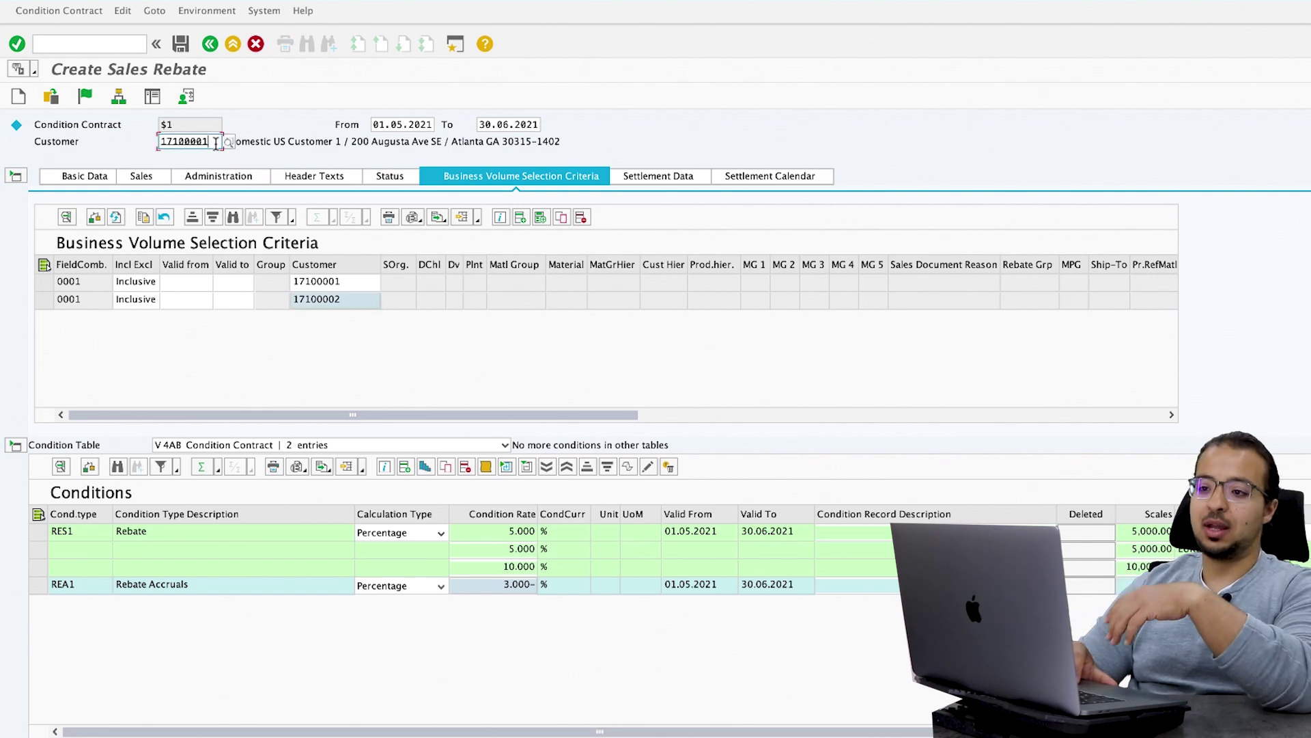
pyautogui.moveTo(215, 143); pyautogui.dragTo(143, 148)
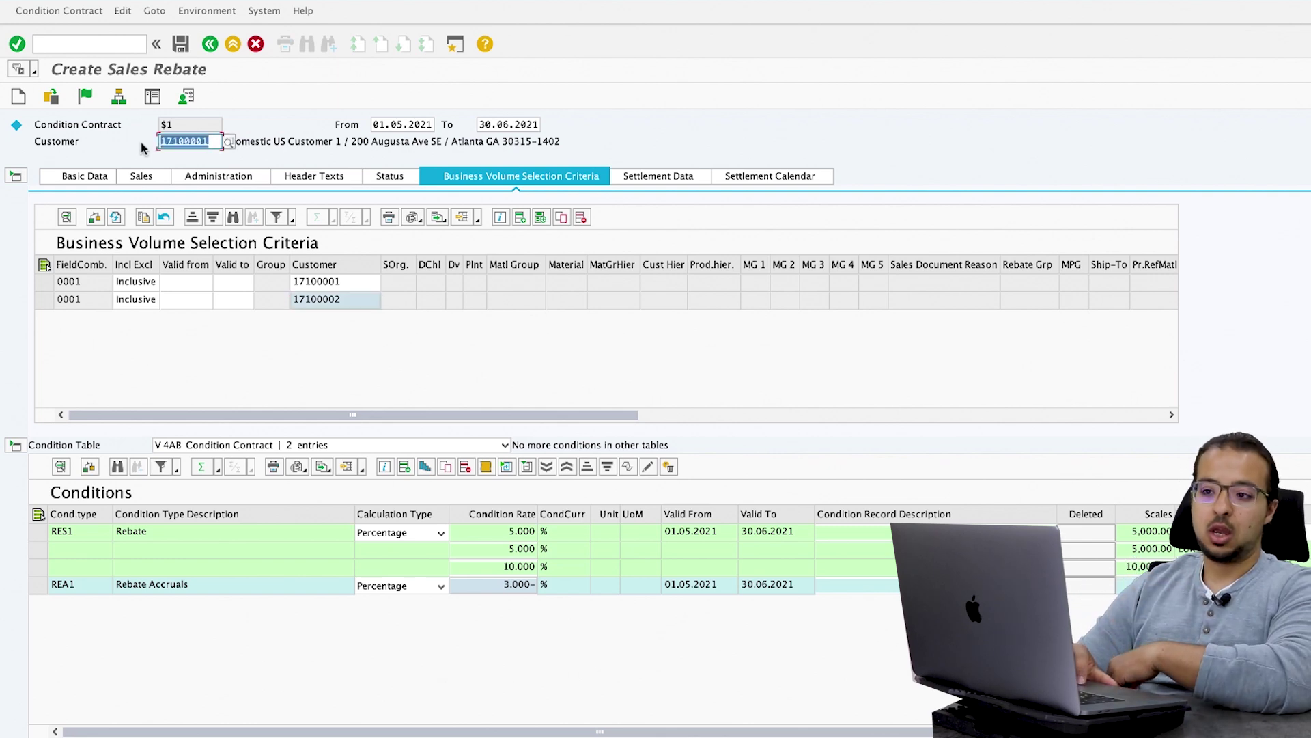
pyautogui.click(218, 140)
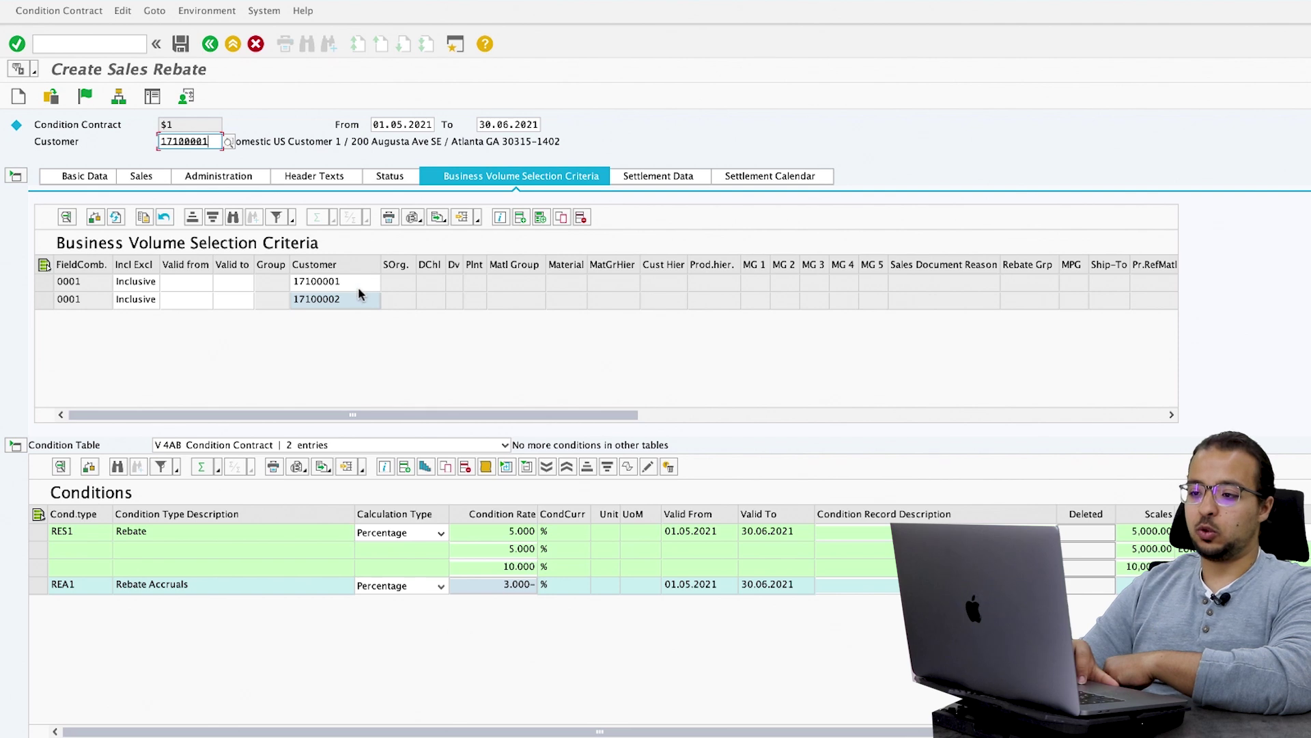
# - Add a business volume selection criterion with field combination 0009 Material and enter material FG04
pyautogui.click(523, 217)
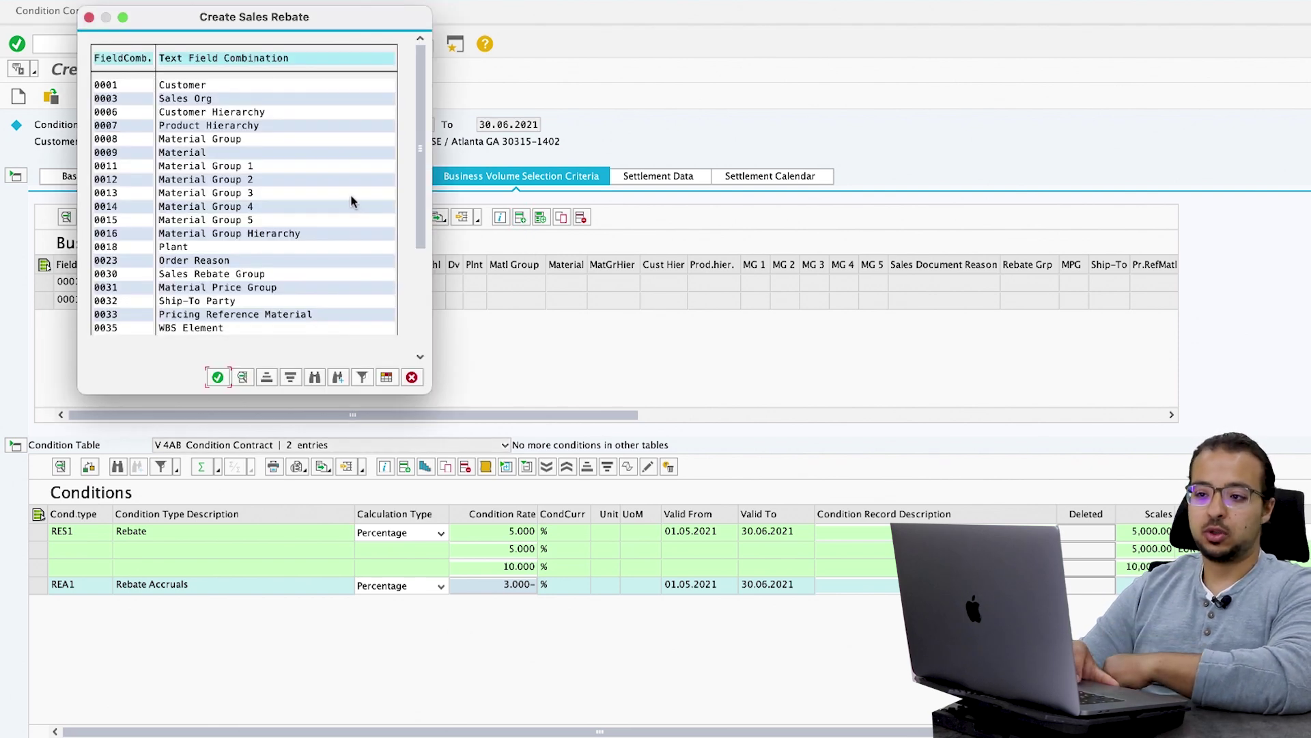
pyautogui.click(186, 151)
pyautogui.doubleClick(186, 152)
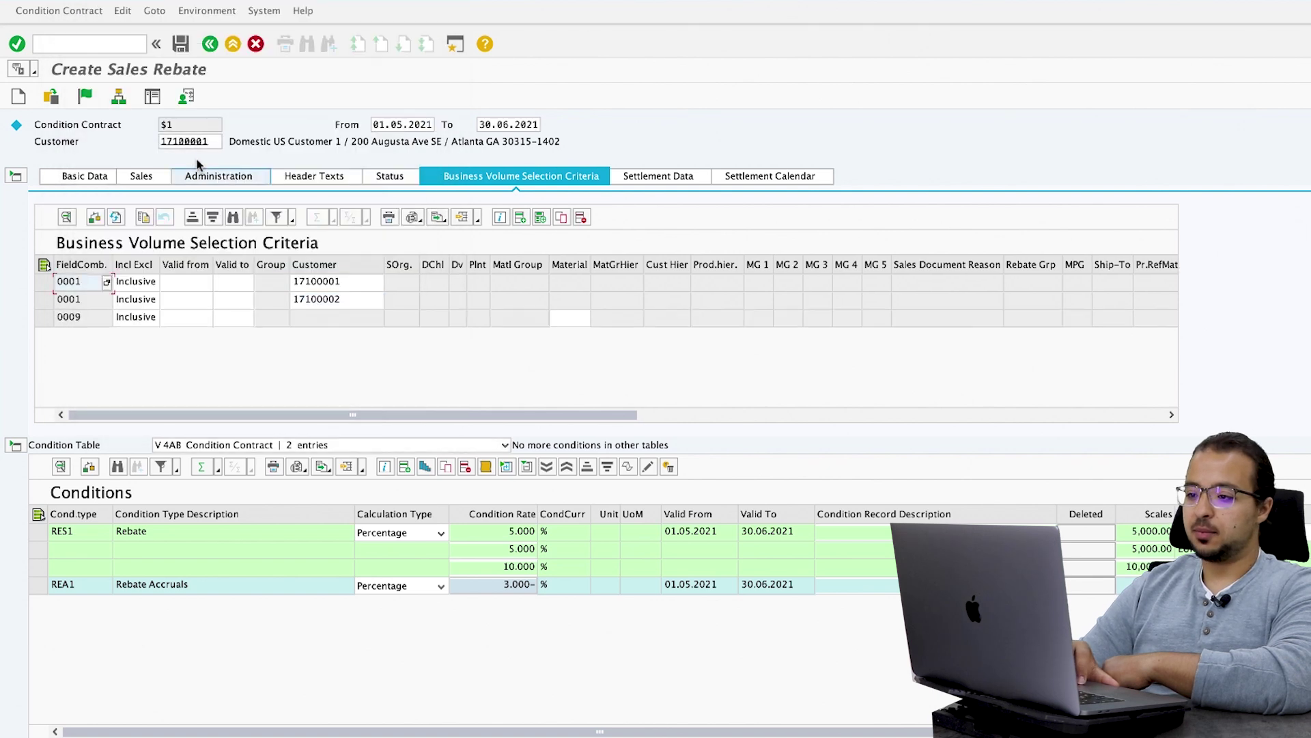
pyautogui.click(574, 318)
pyautogui.write('F')
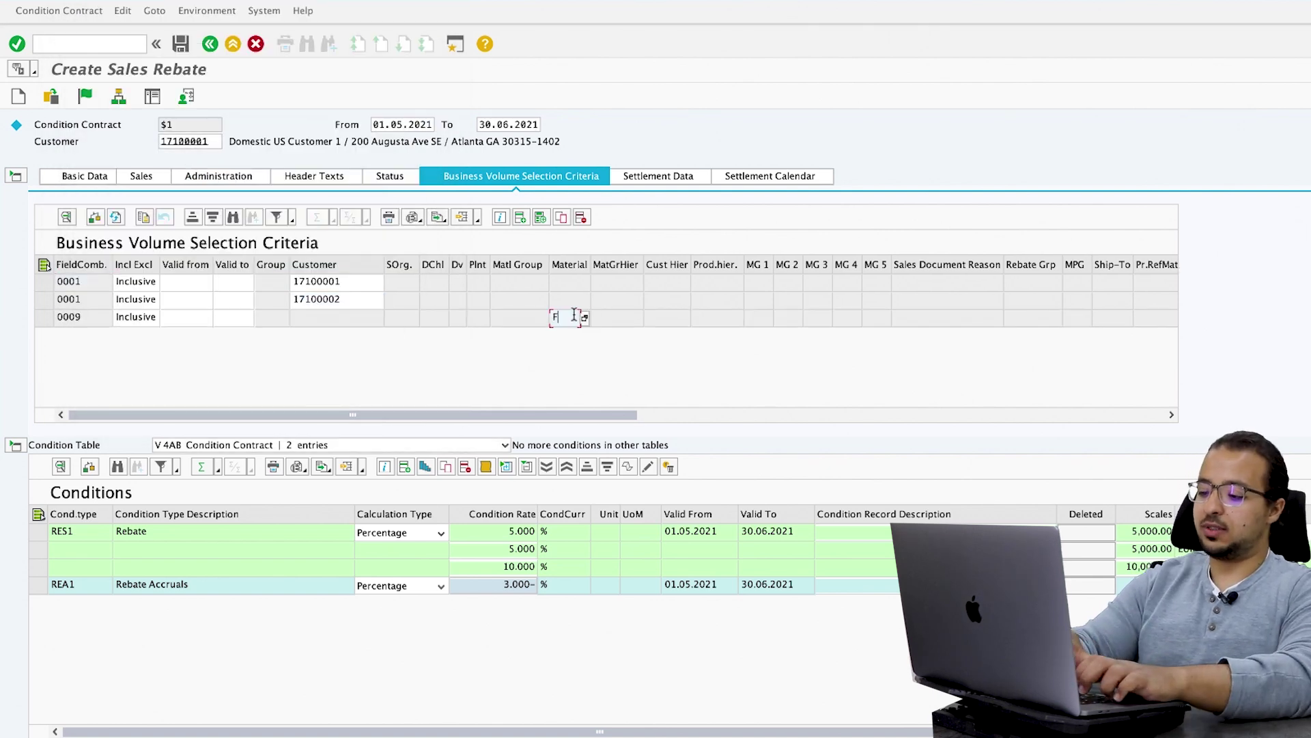
pyautogui.write('G06')
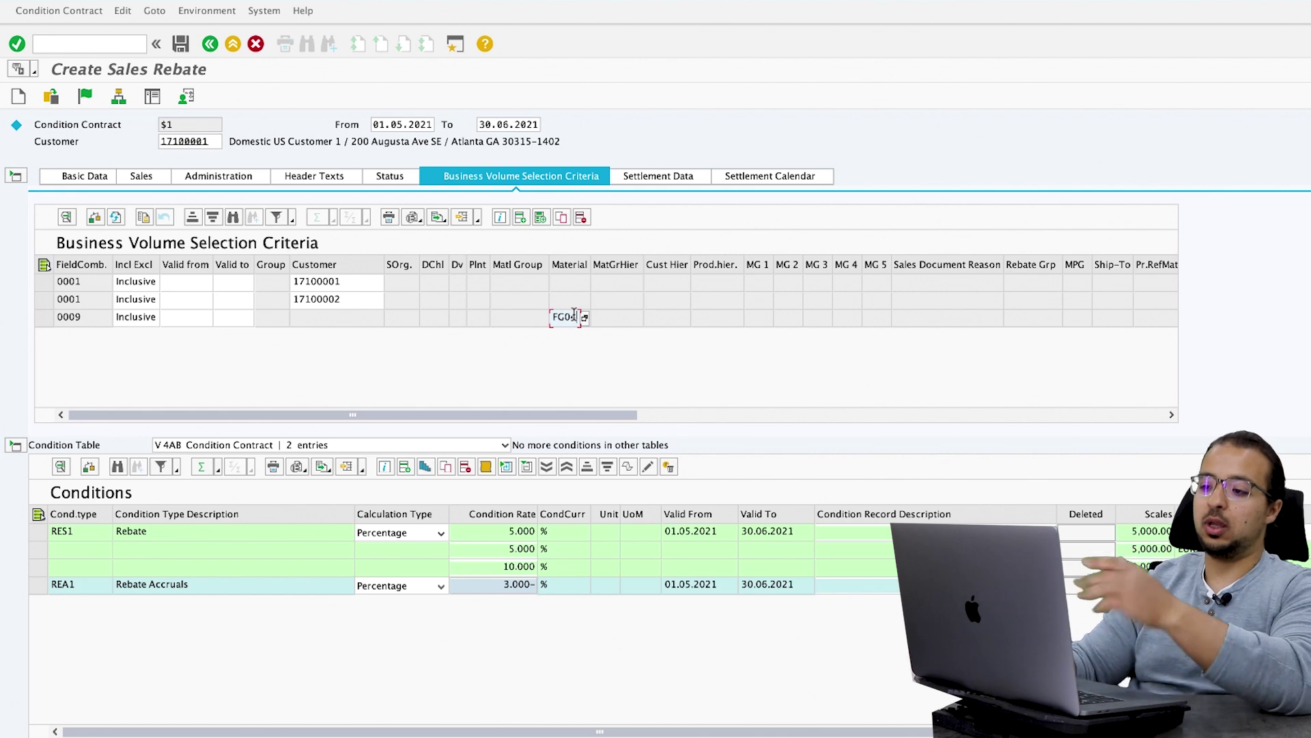
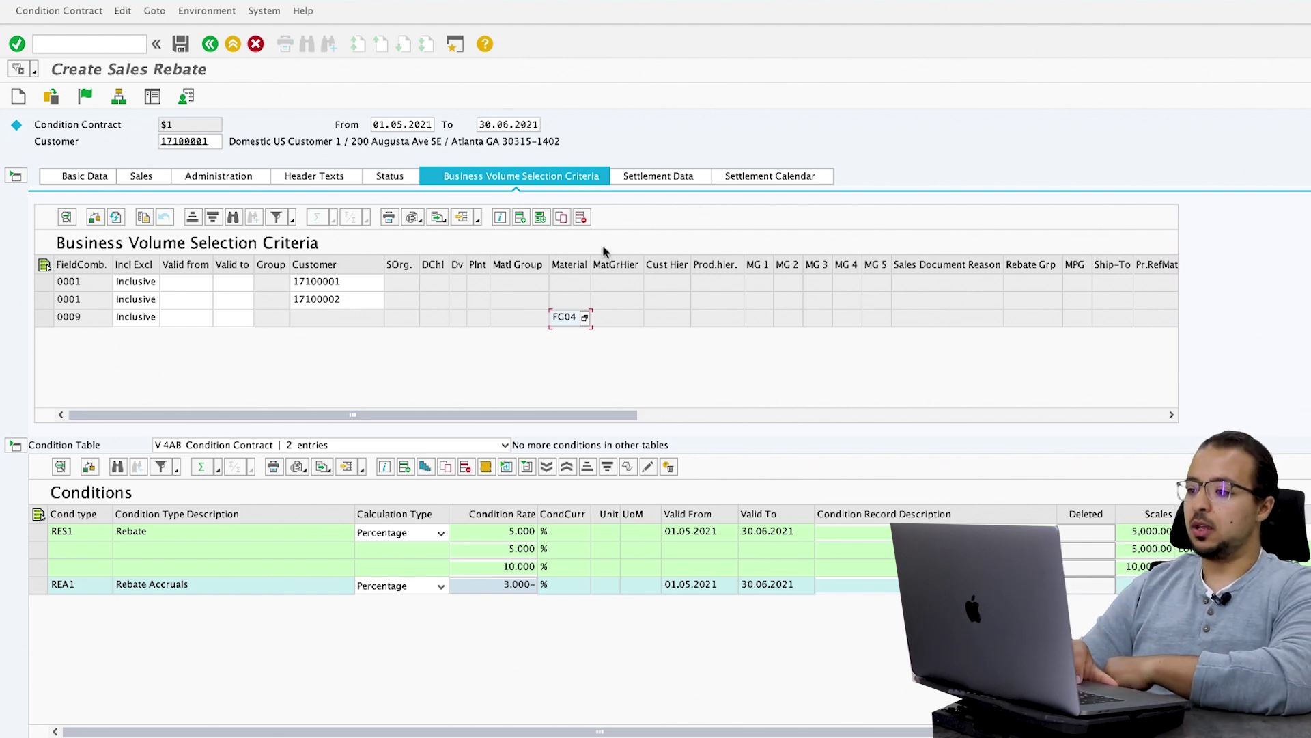
# - Add a settlement date of 30.05.2021 with type Delta Accruals to the contract's settlement calendar
pyautogui.click(766, 175)
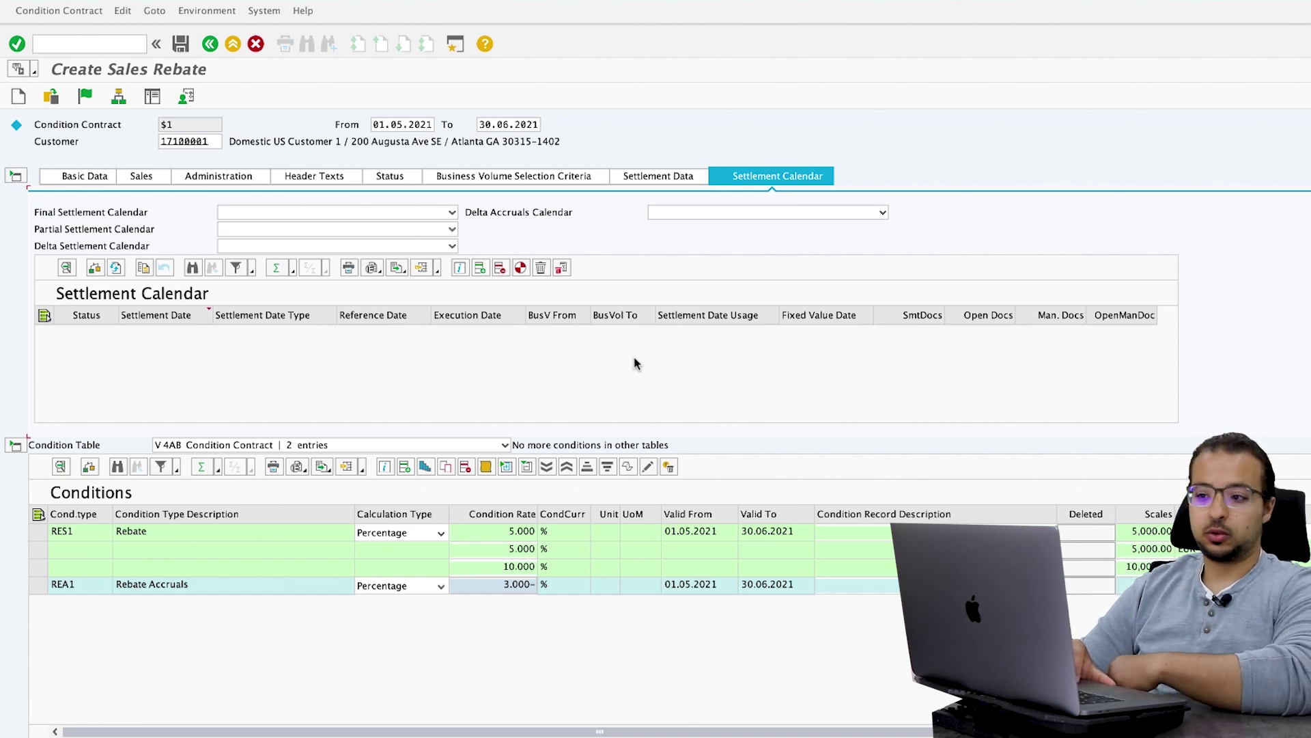
pyautogui.click(481, 269)
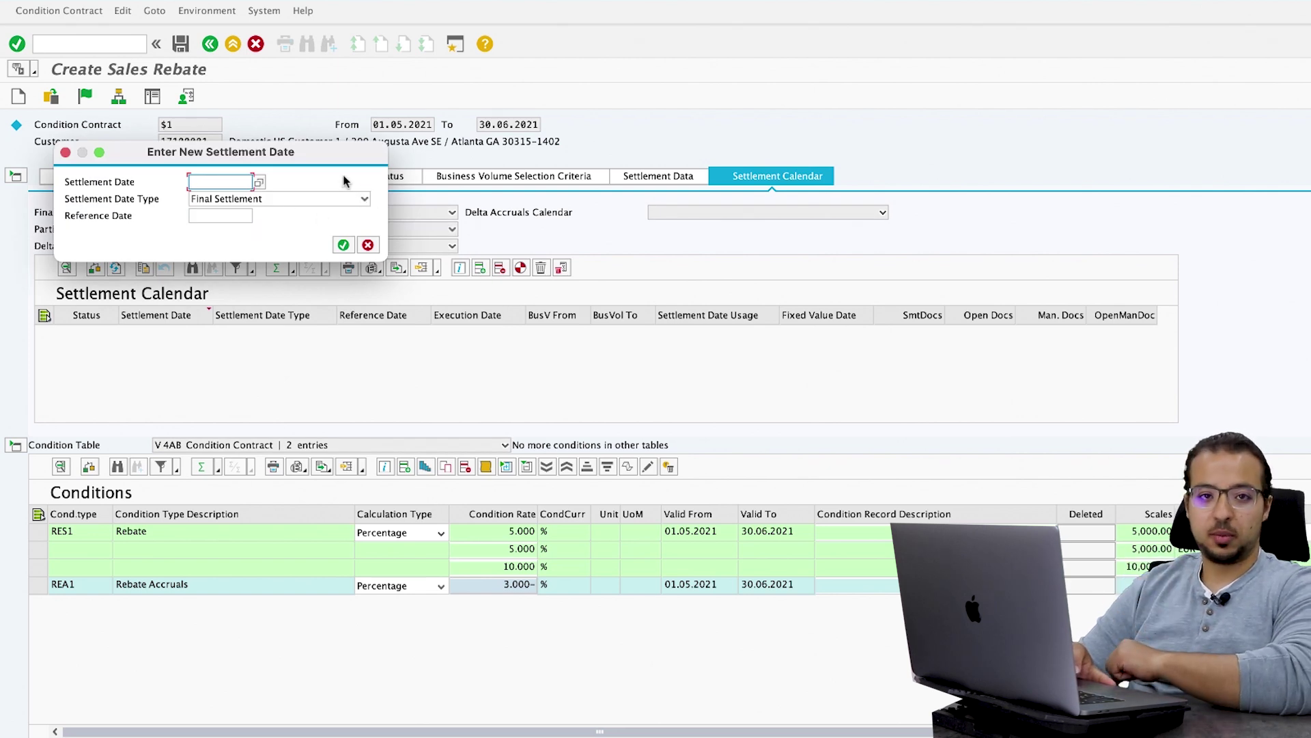
pyautogui.write('300')
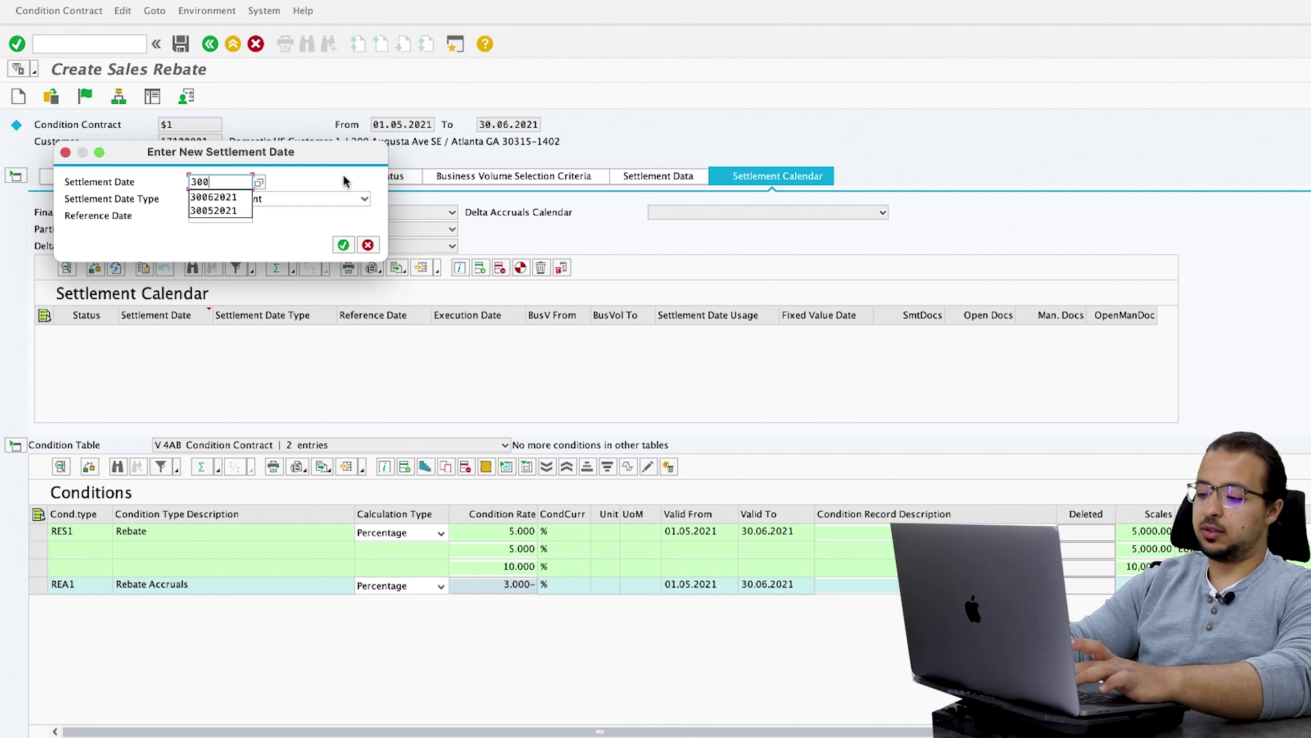
pyautogui.write('52021')
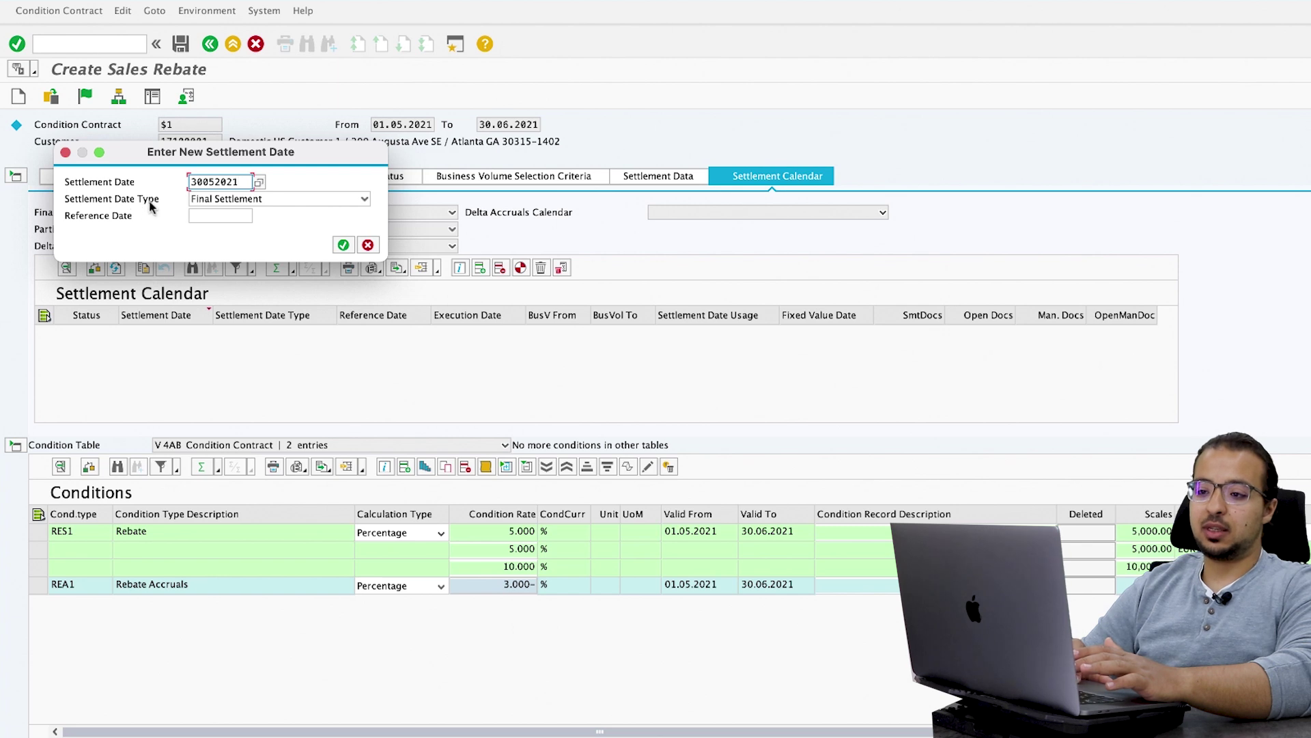
pyautogui.click(228, 200)
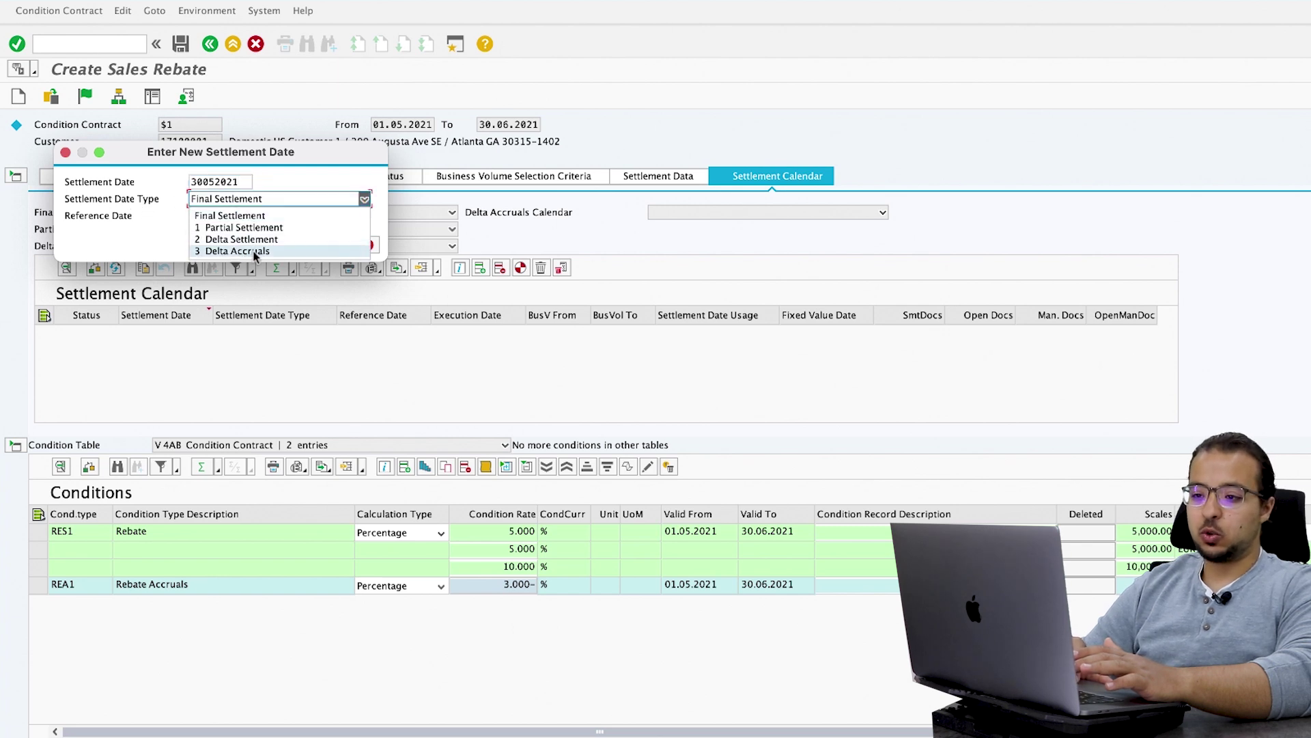
pyautogui.click(288, 251)
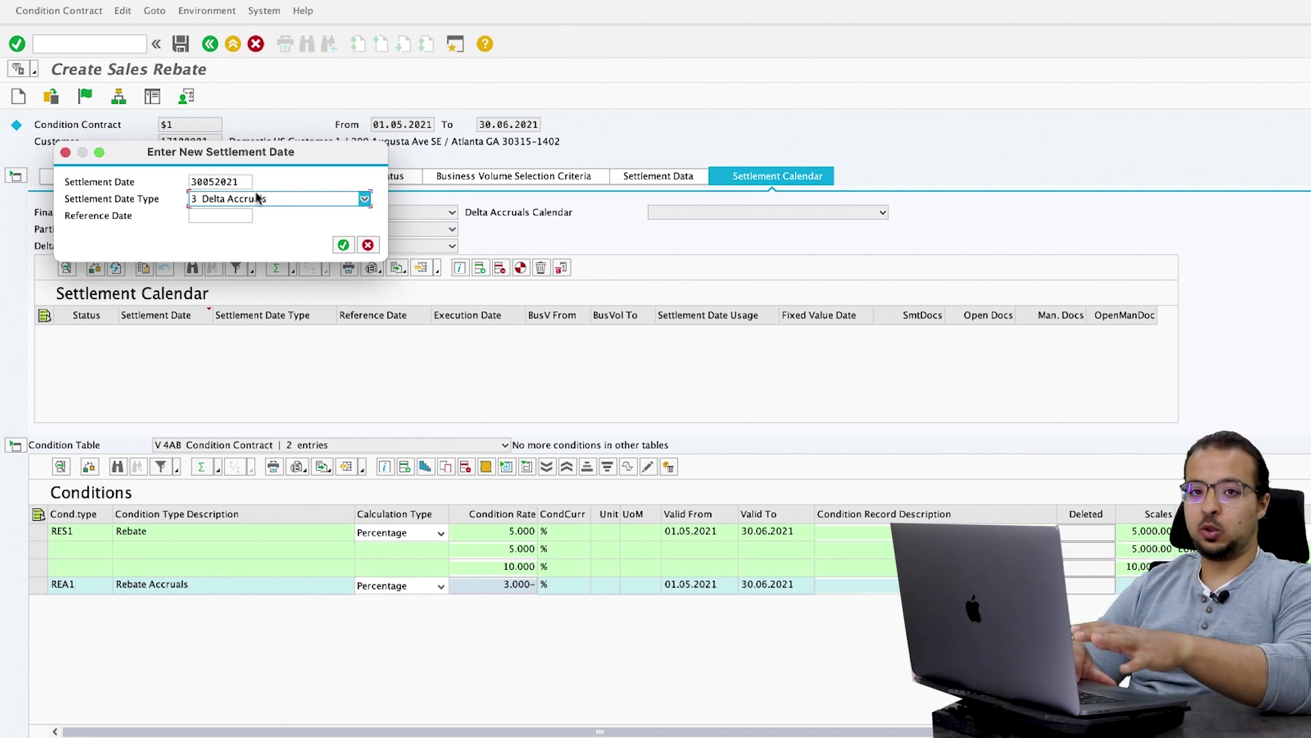
pyautogui.click(343, 244)
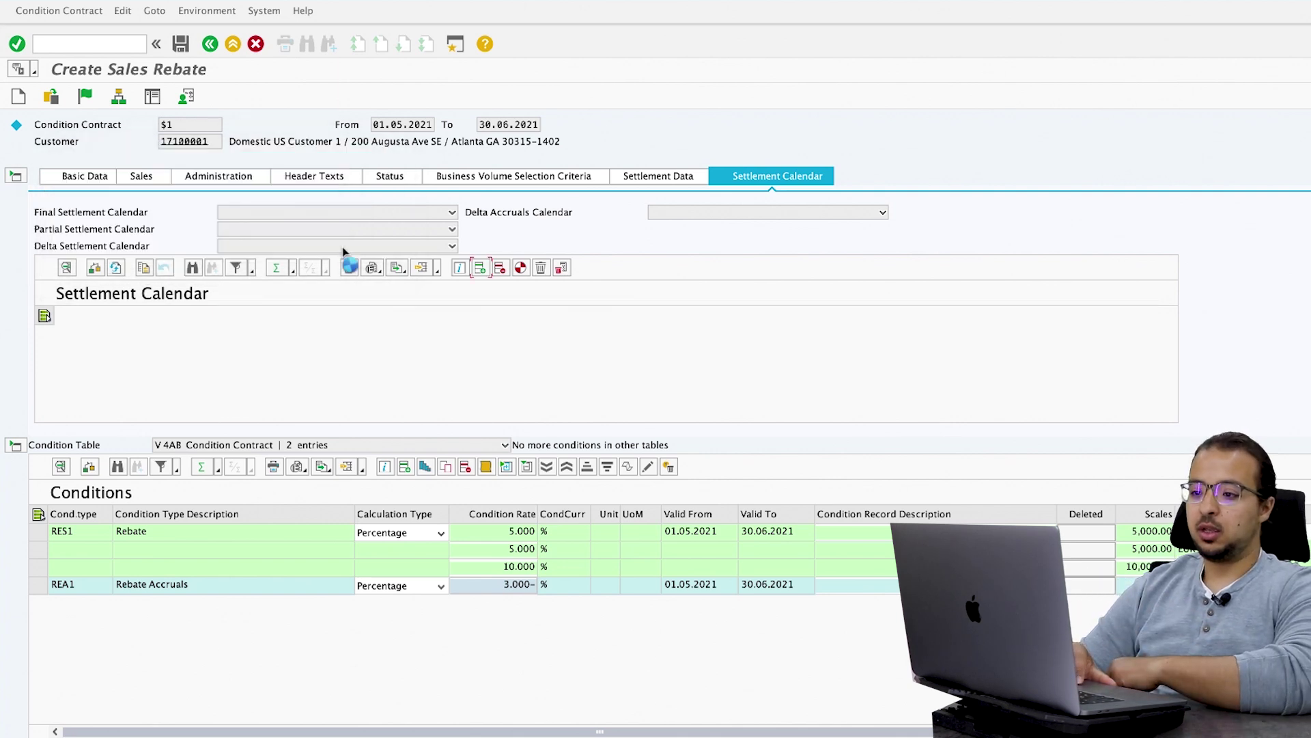
# - Add a settlement date of 30.06.2021 with type Final Settlement to the settlement calendar
pyautogui.click(479, 268)
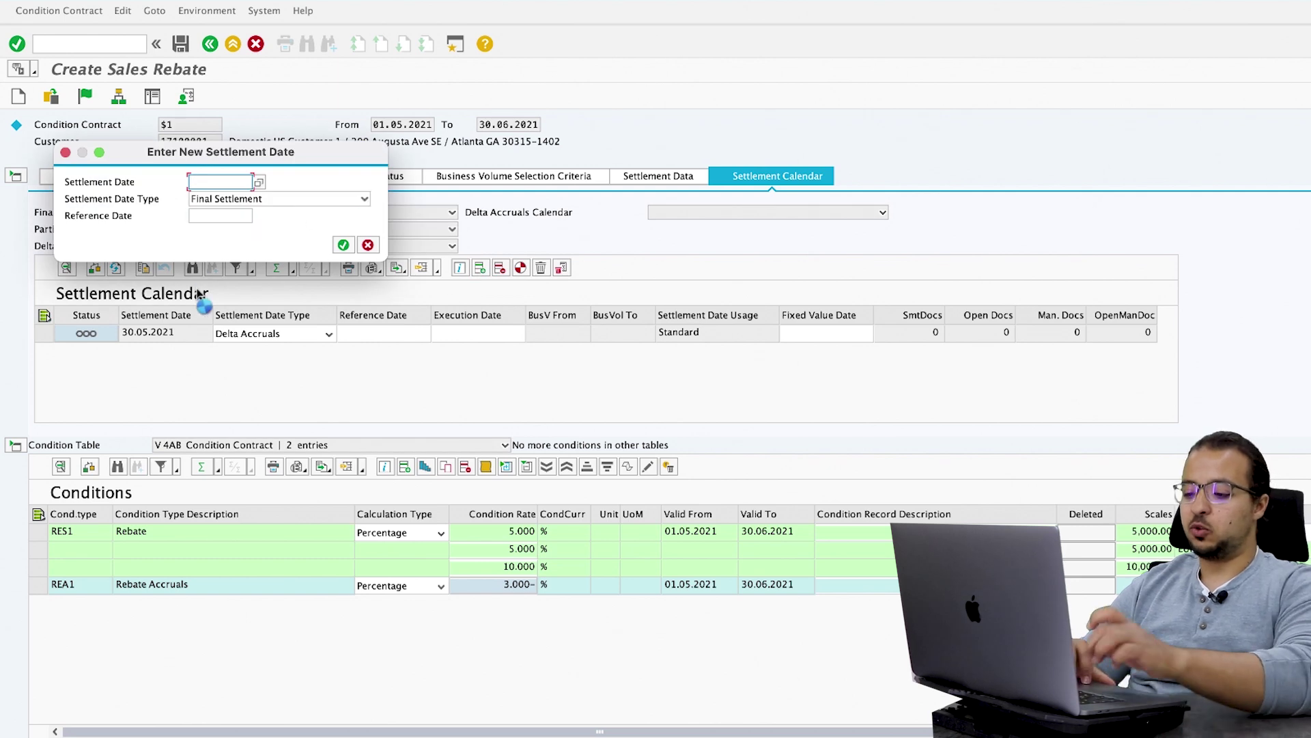
pyautogui.write('30')
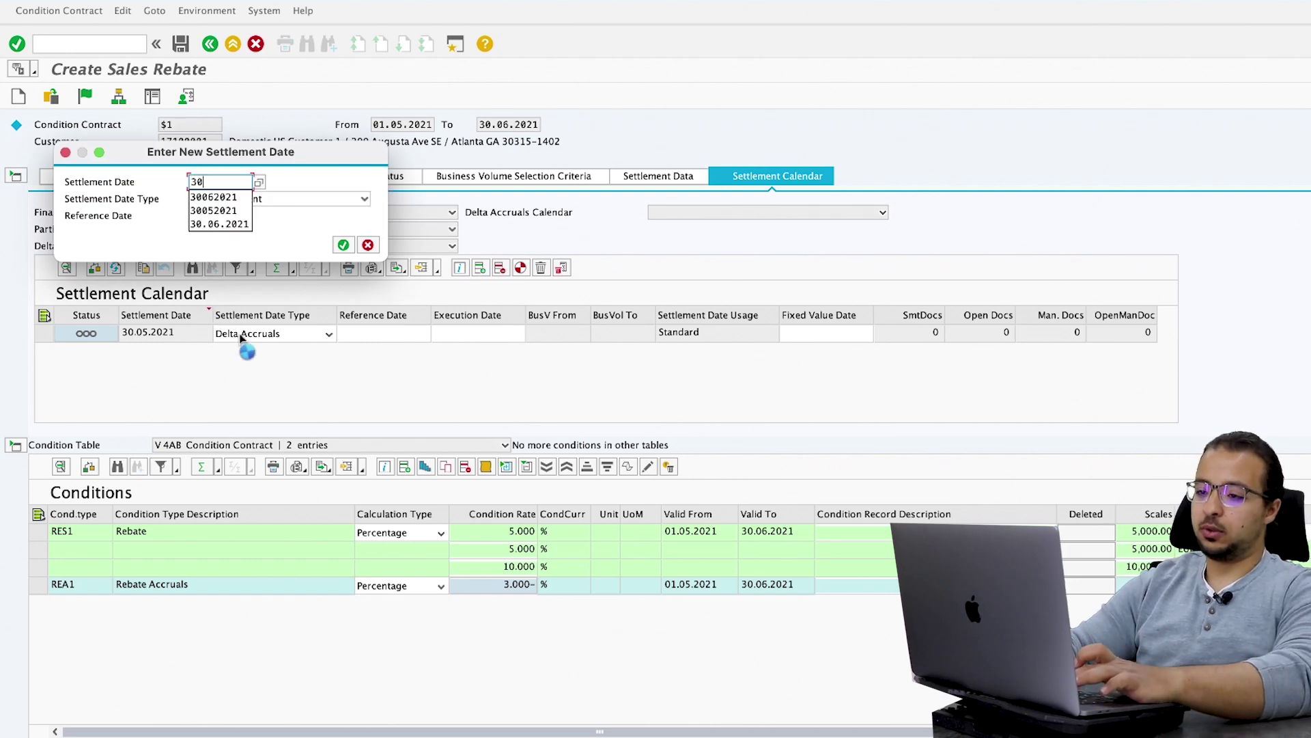
pyautogui.write('062021')
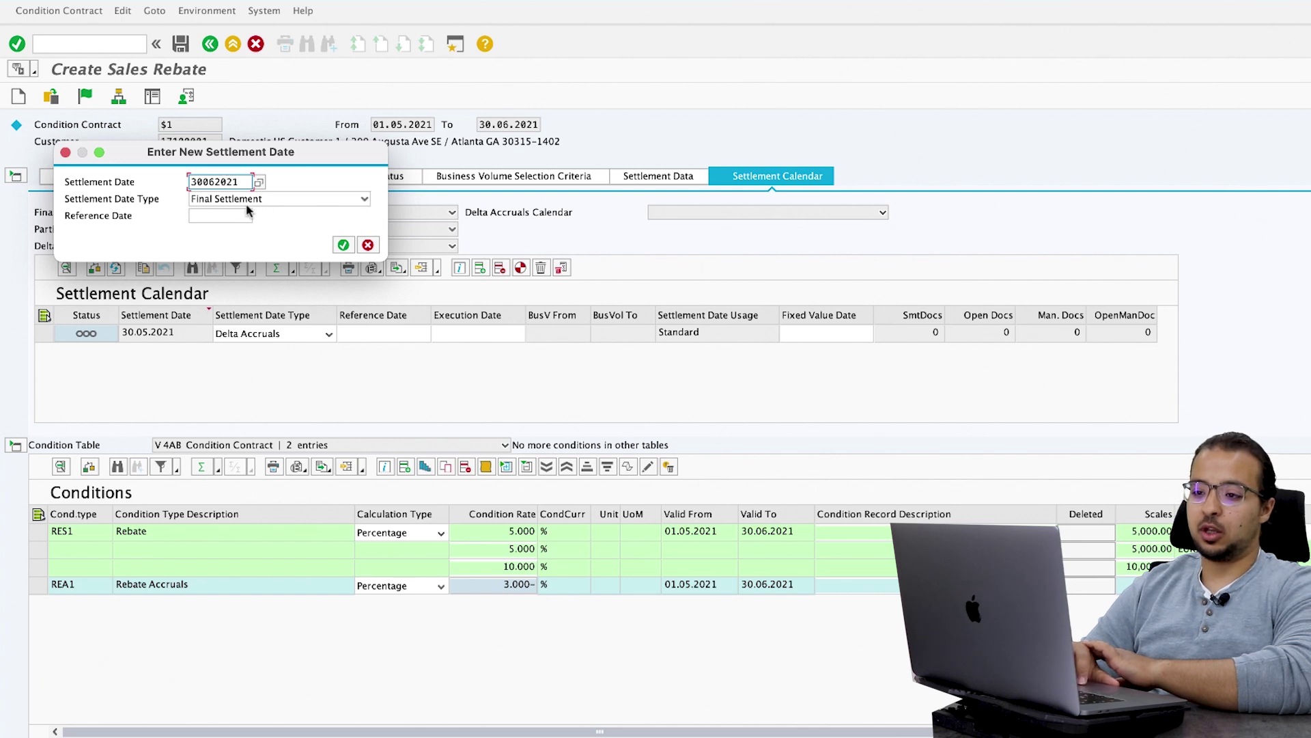
pyautogui.click(343, 245)
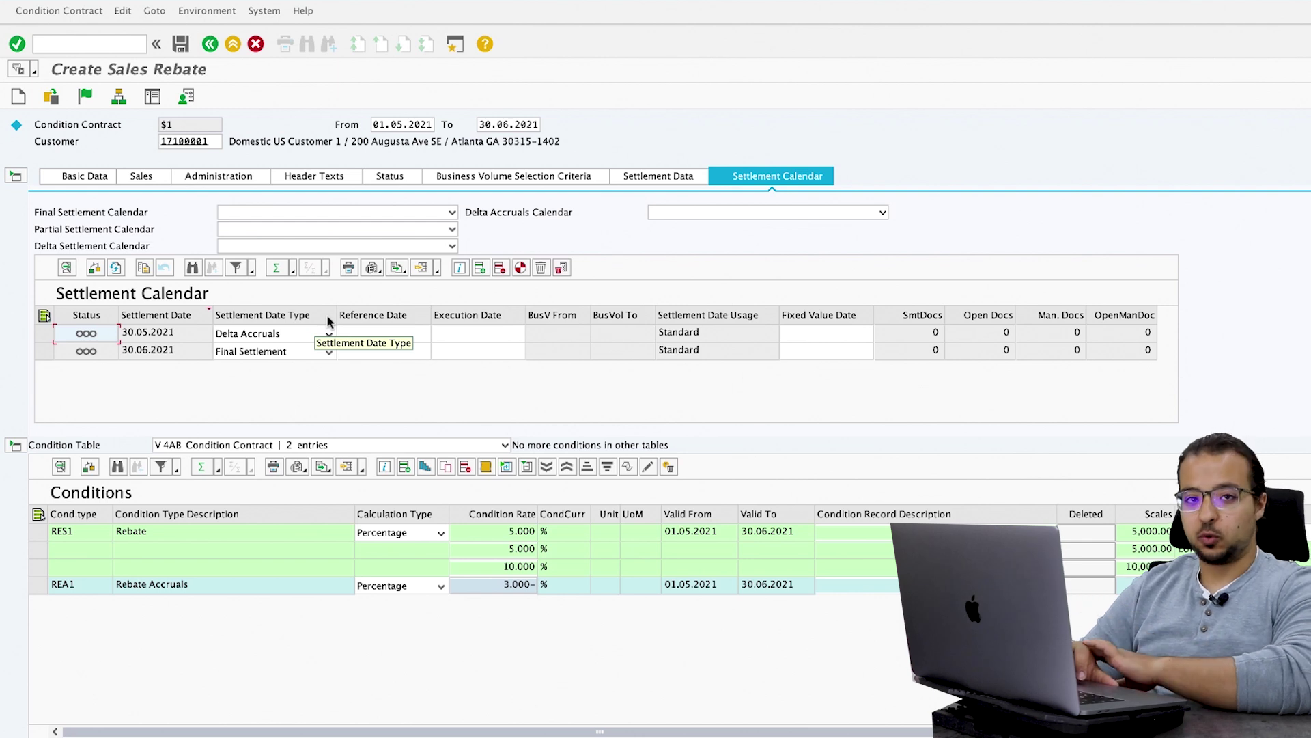
# - Release the condition contract for settlement, save it and close the message log
pyautogui.click(92, 103)
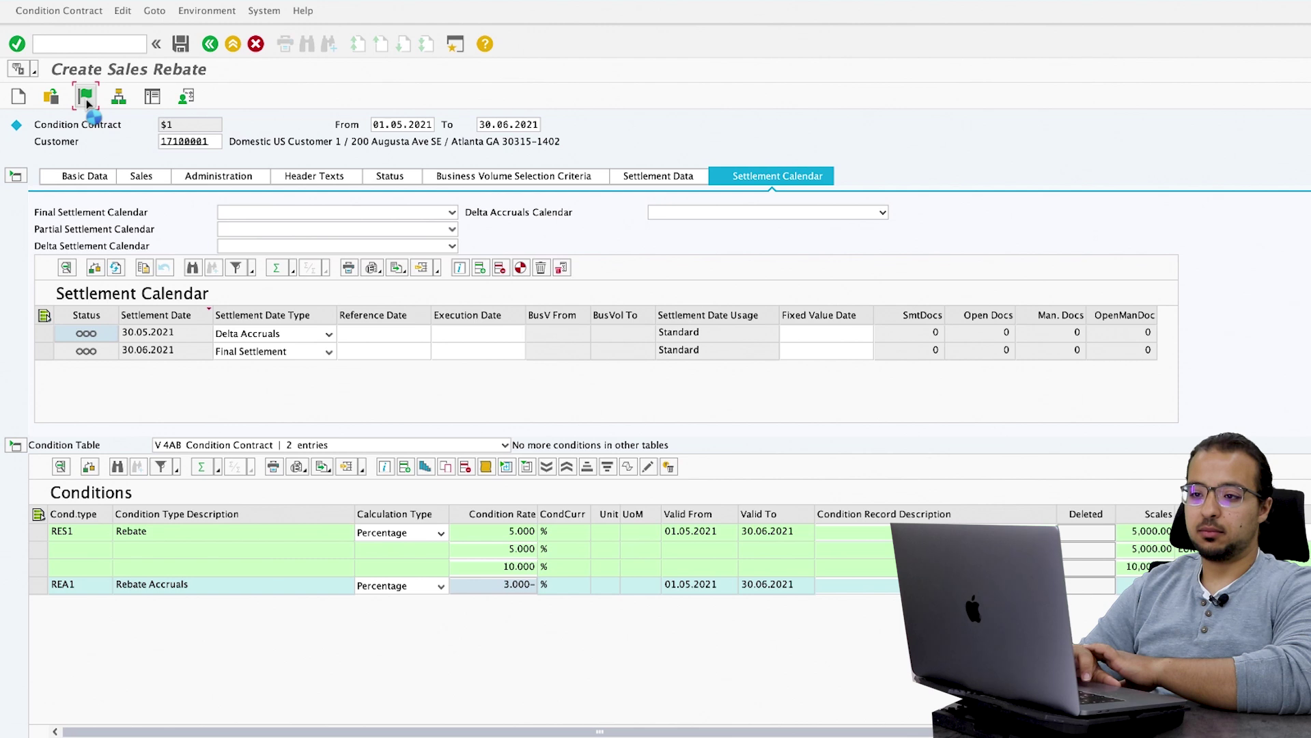
pyautogui.click(181, 46)
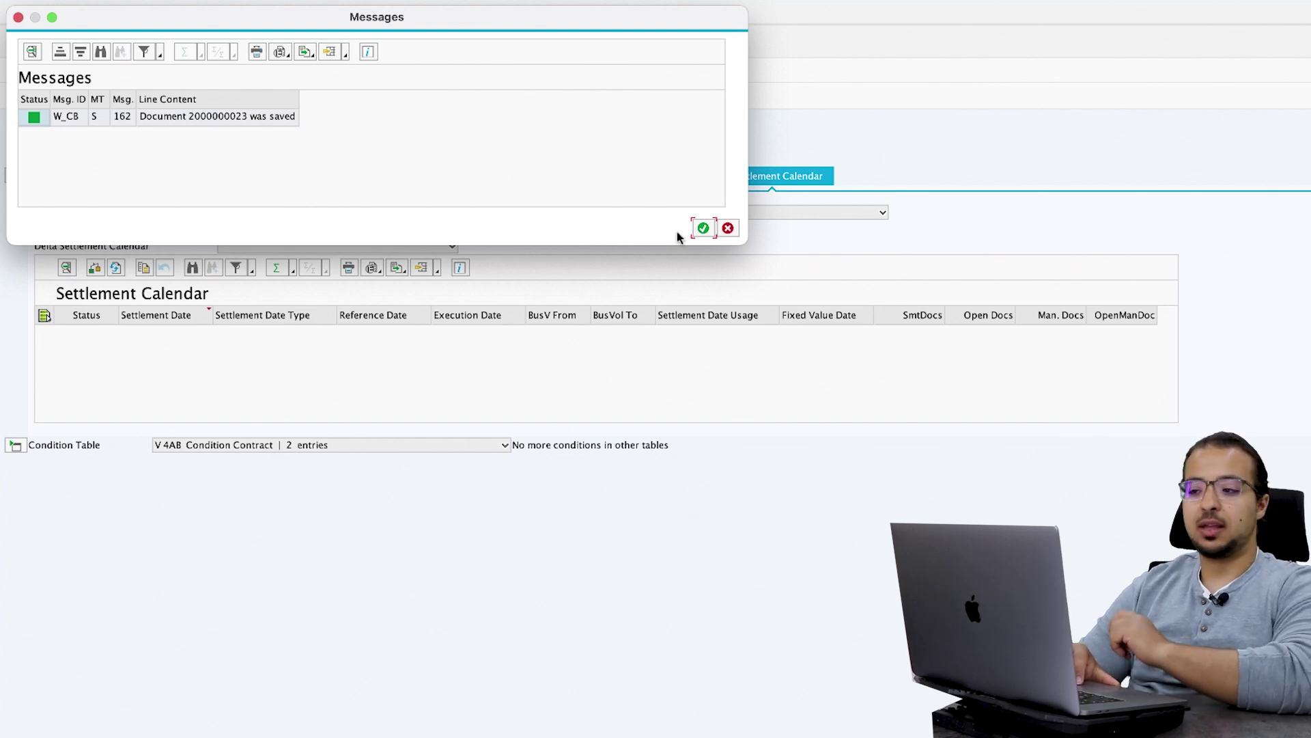
pyautogui.click(702, 230)
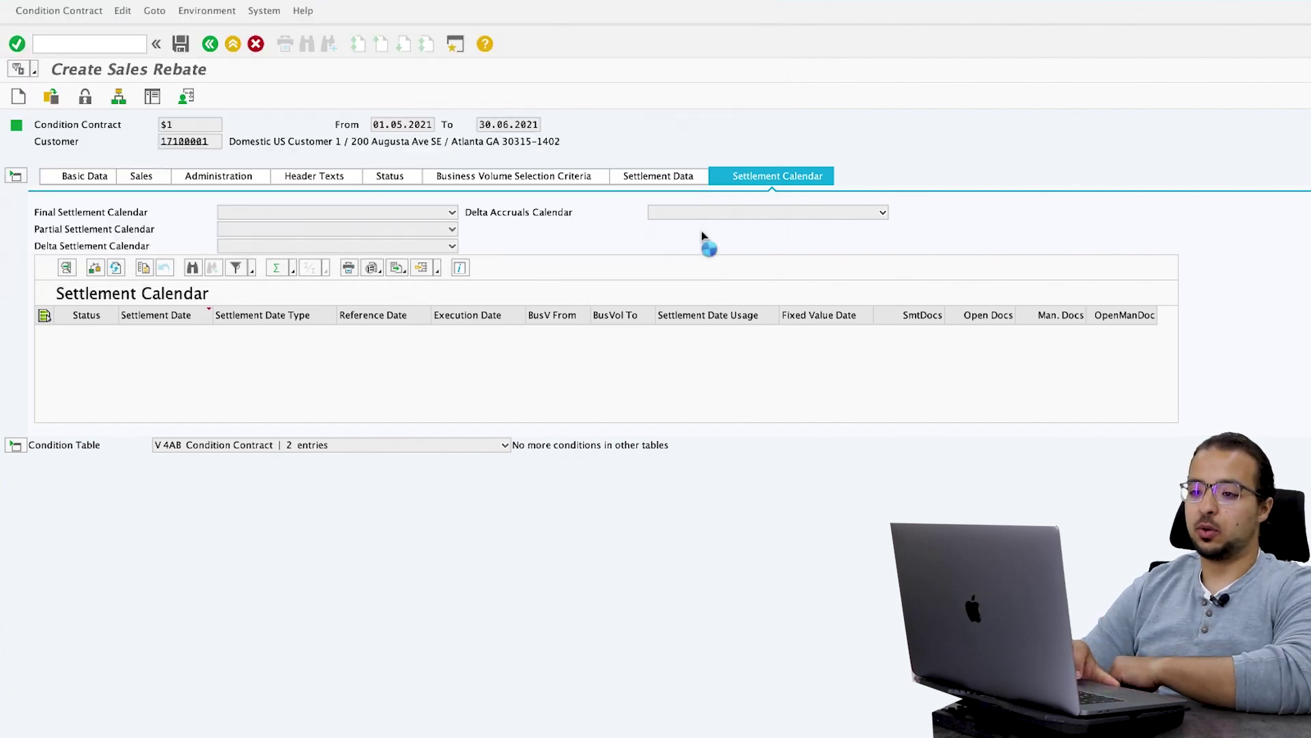
# - Leave the condition contract transaction and start sales order creation with transaction code /nva01
pyautogui.click(104, 42)
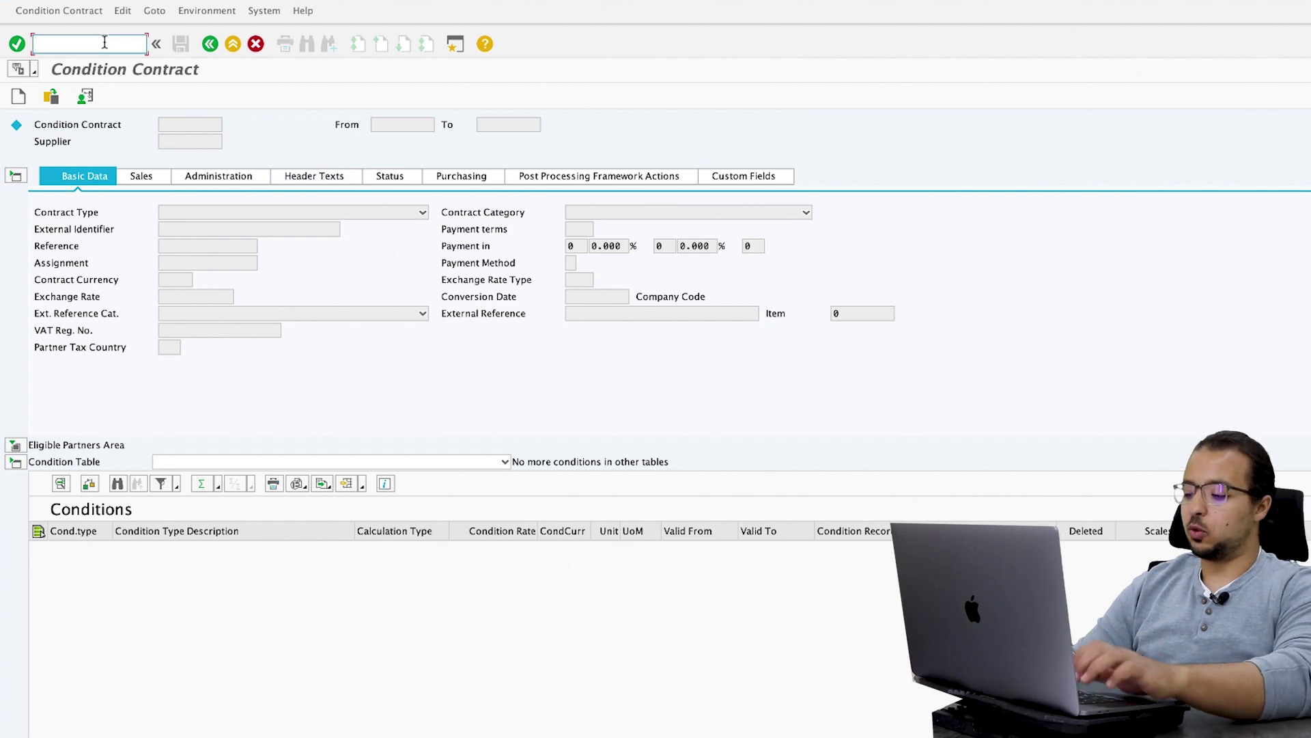
pyautogui.write('/nva01')
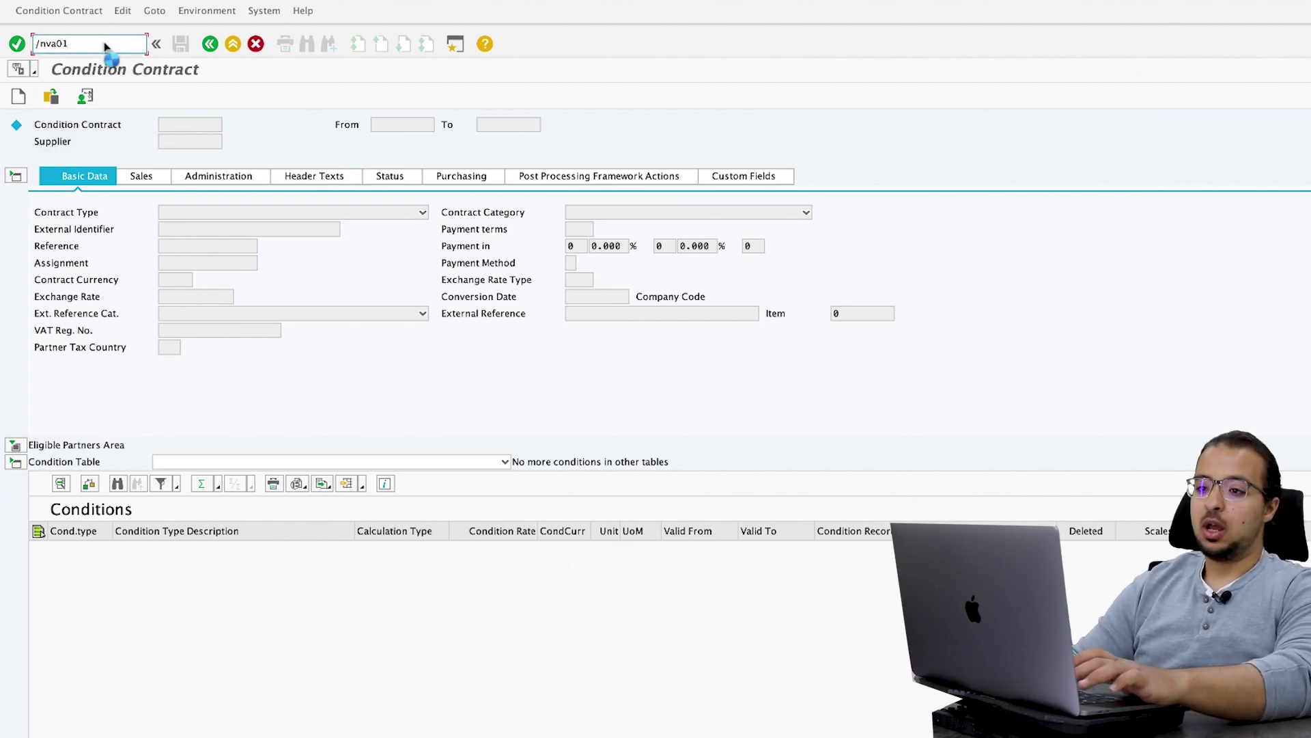
pyautogui.press('Return')
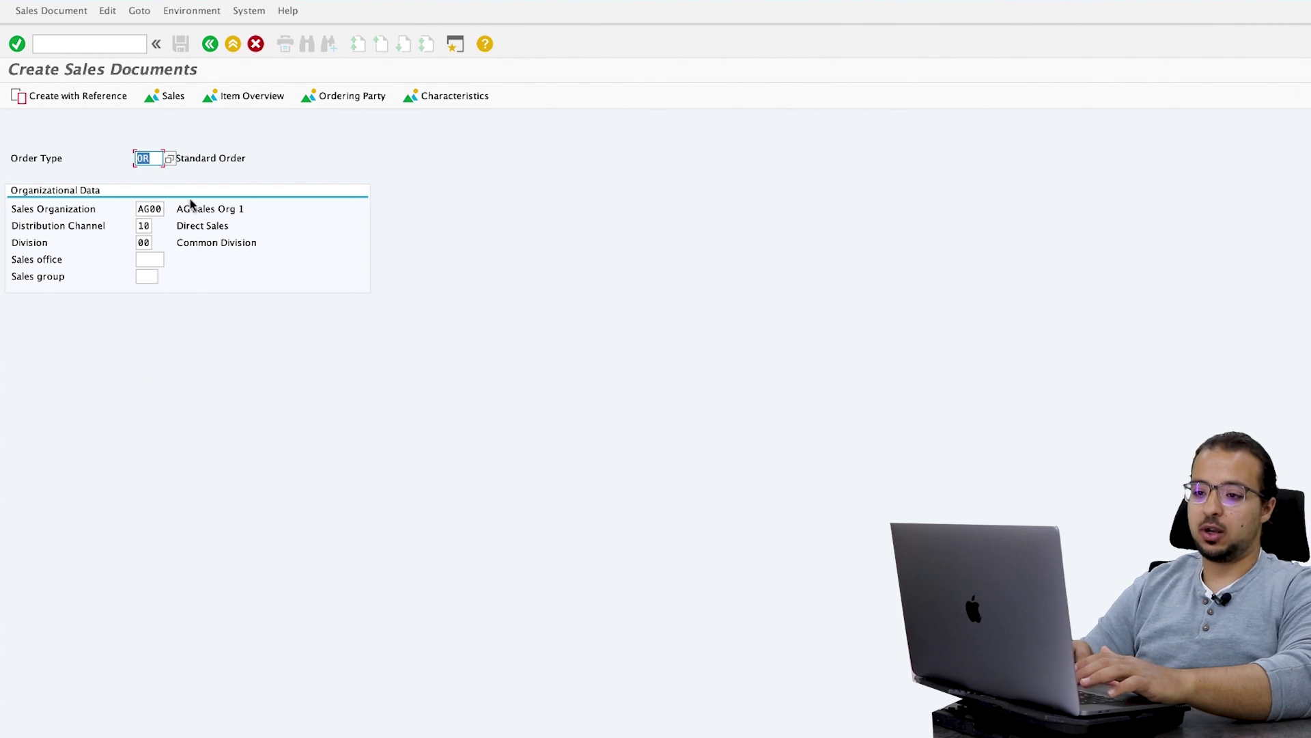
# - Continue with order type OR for sales area AG00/10/00 and enter the sold-to party's customer number
pyautogui.press('Return')
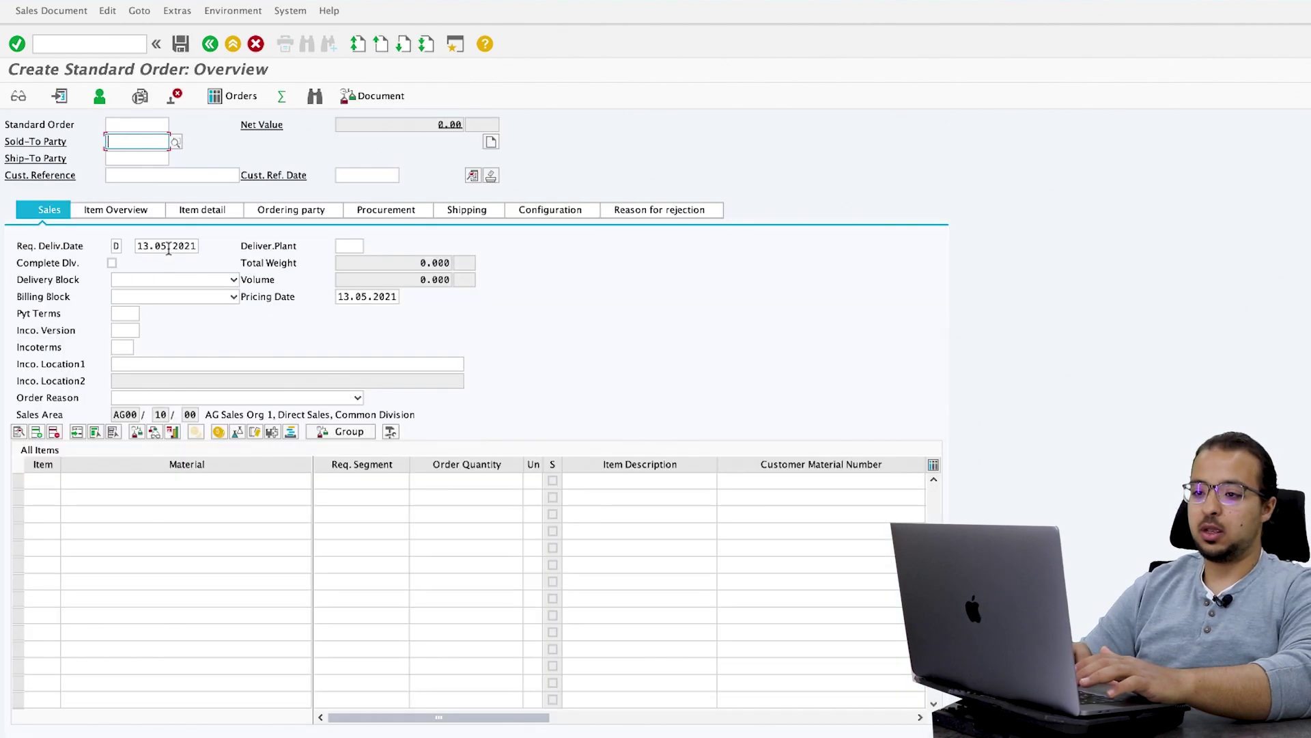
pyautogui.press('BackSpace')
pyautogui.press('Down')
pyautogui.press('Return')
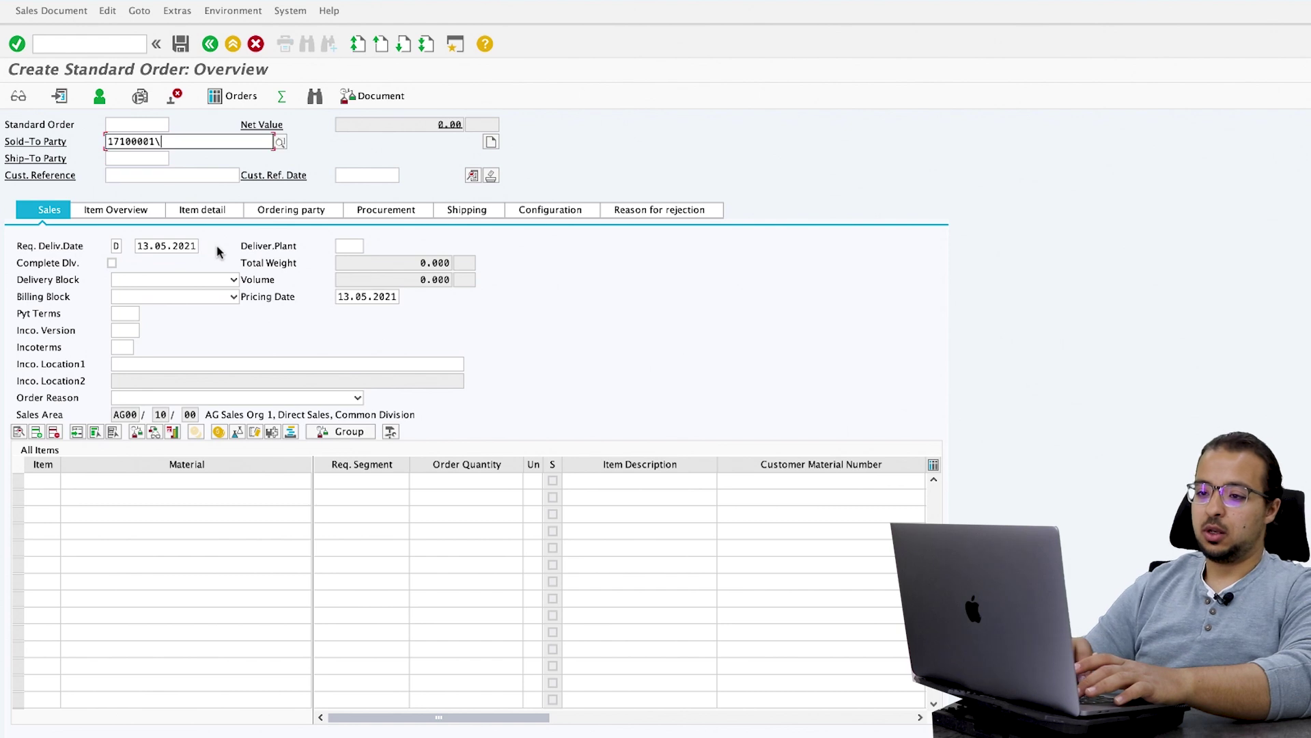
pyautogui.press('F4')
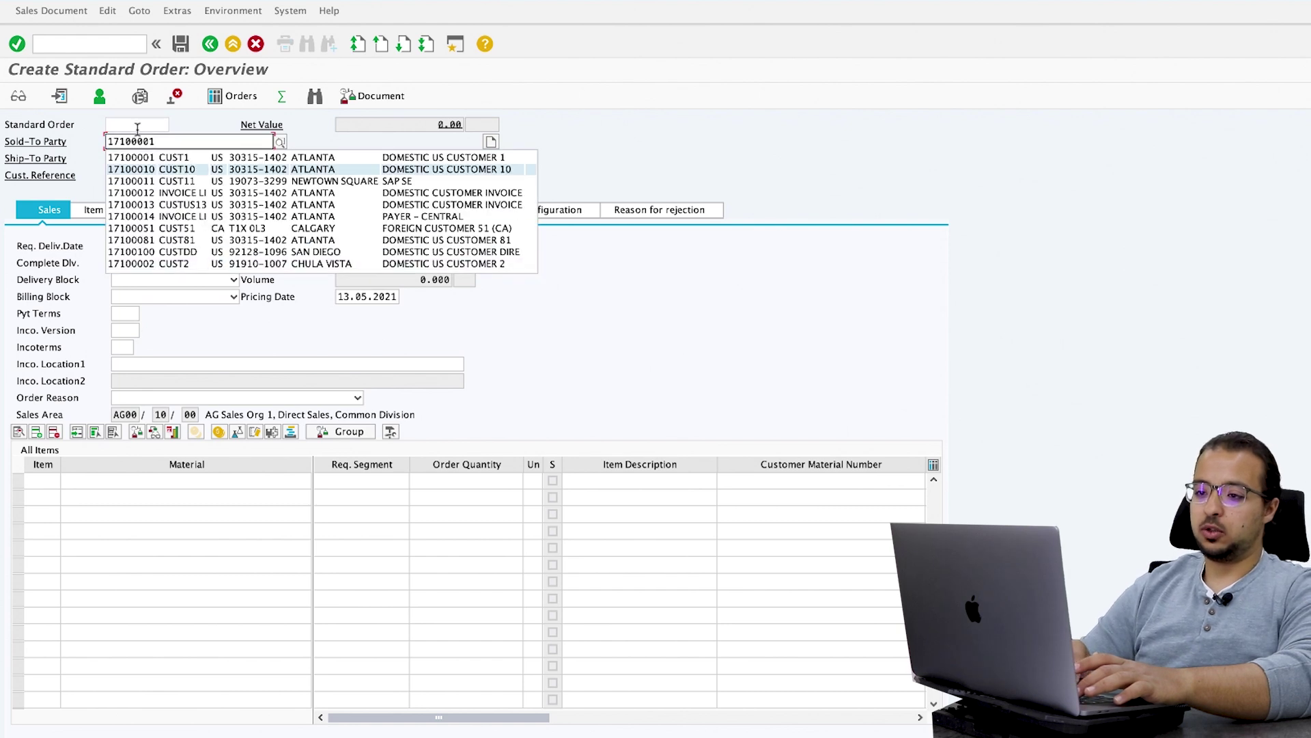
pyautogui.moveTo(157, 141); pyautogui.dragTo(137, 141)
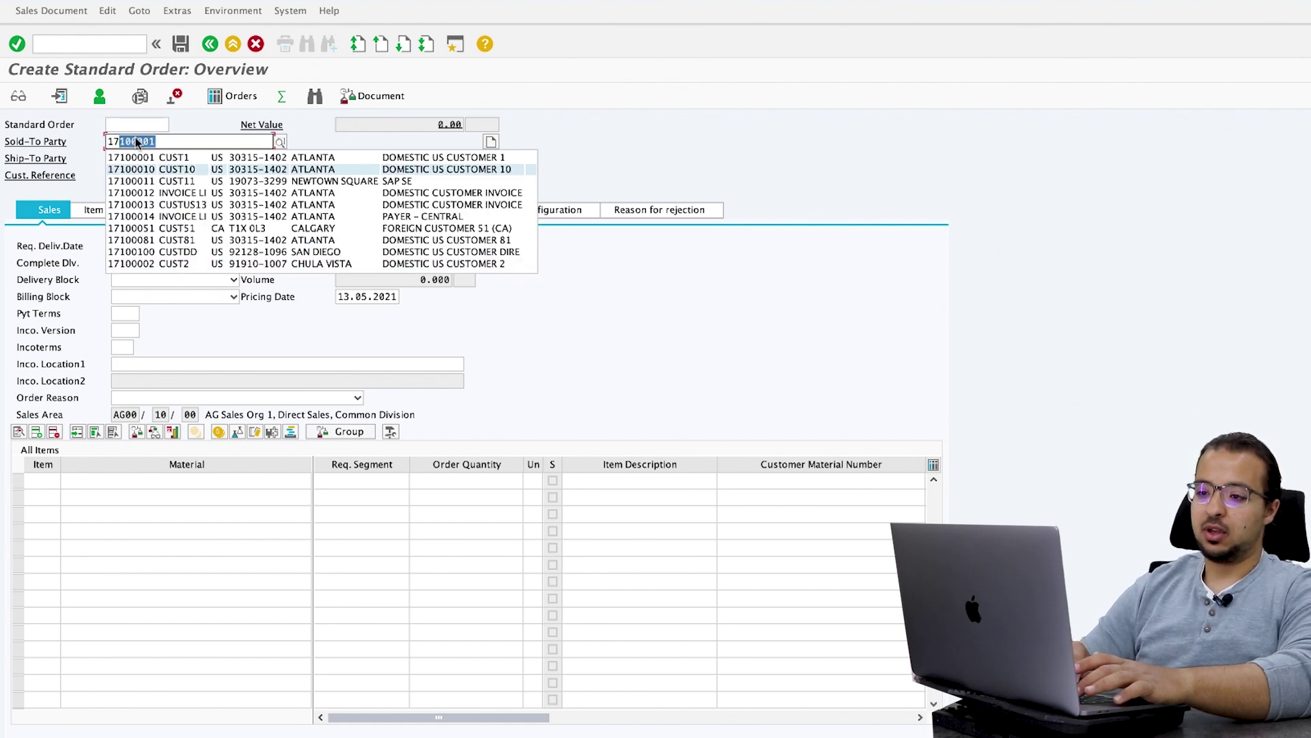
pyautogui.click(202, 312)
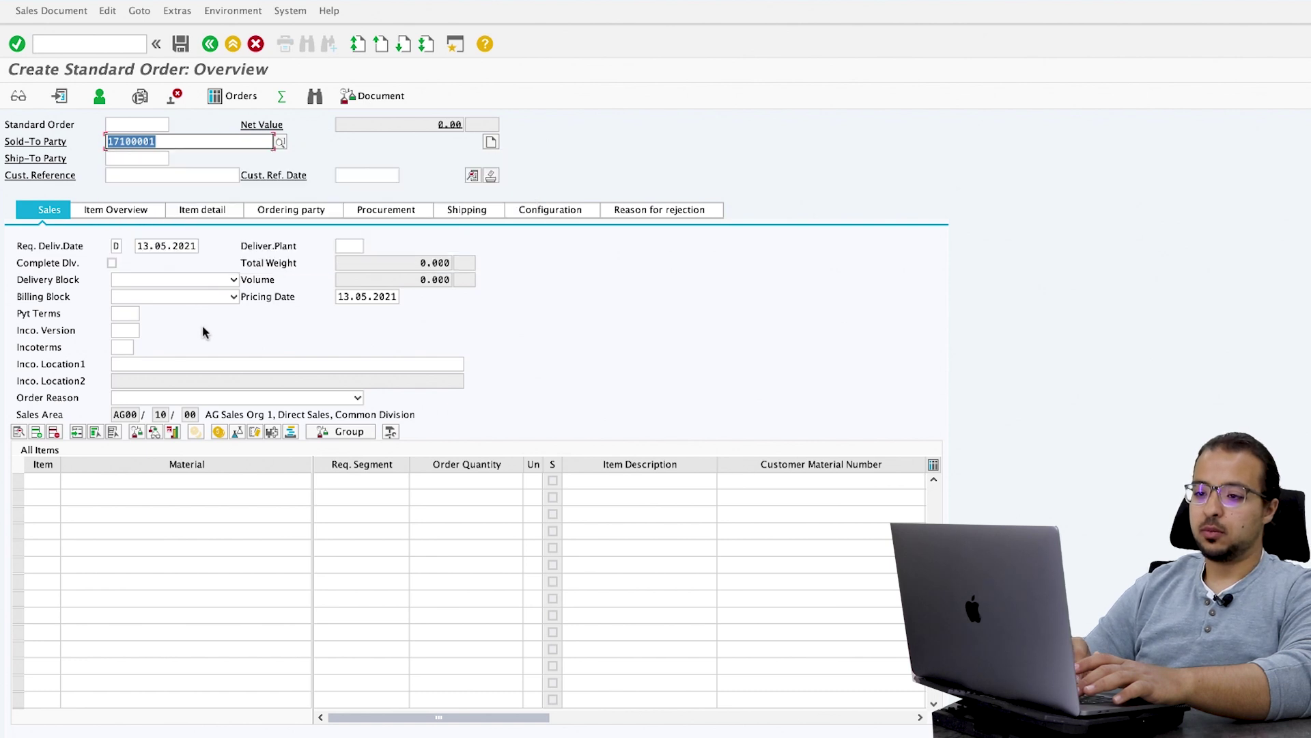
# - Enter the customer's purchase order reference and set the order reason to 001 Sales Call
pyautogui.click(139, 176)
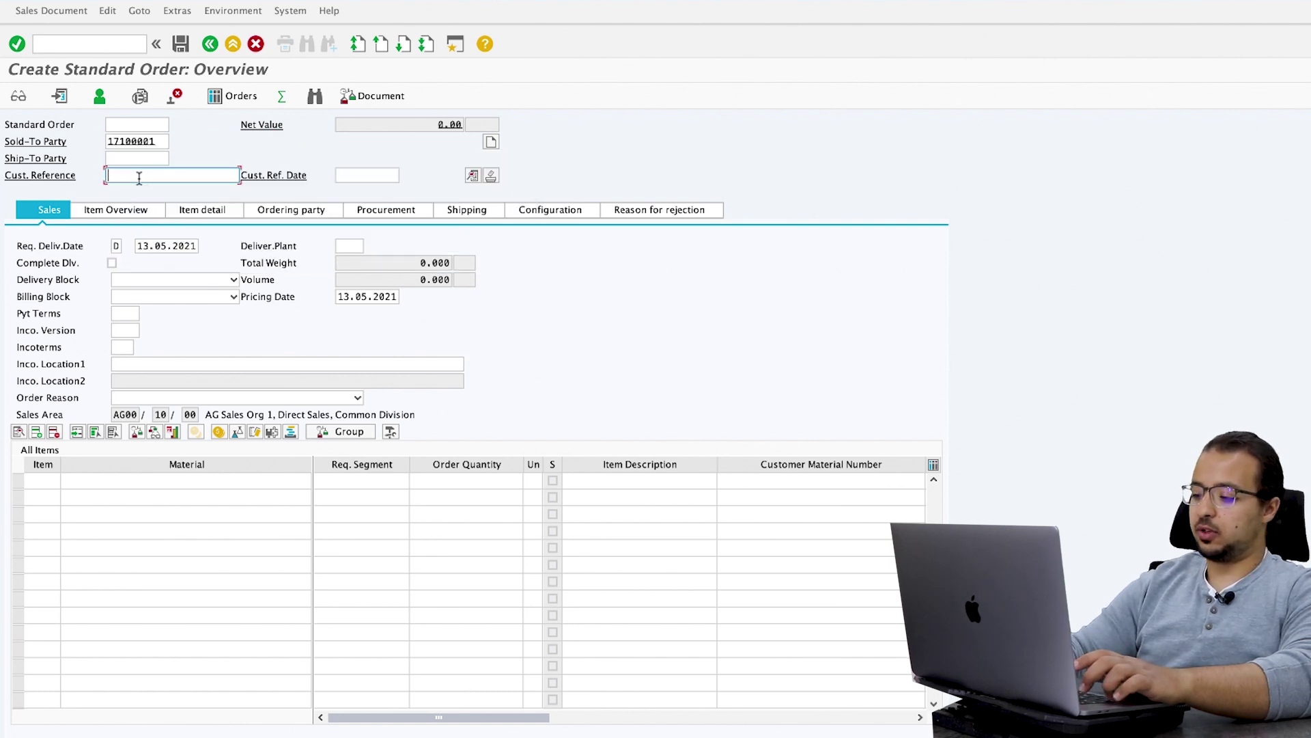
pyautogui.write('PO232323')
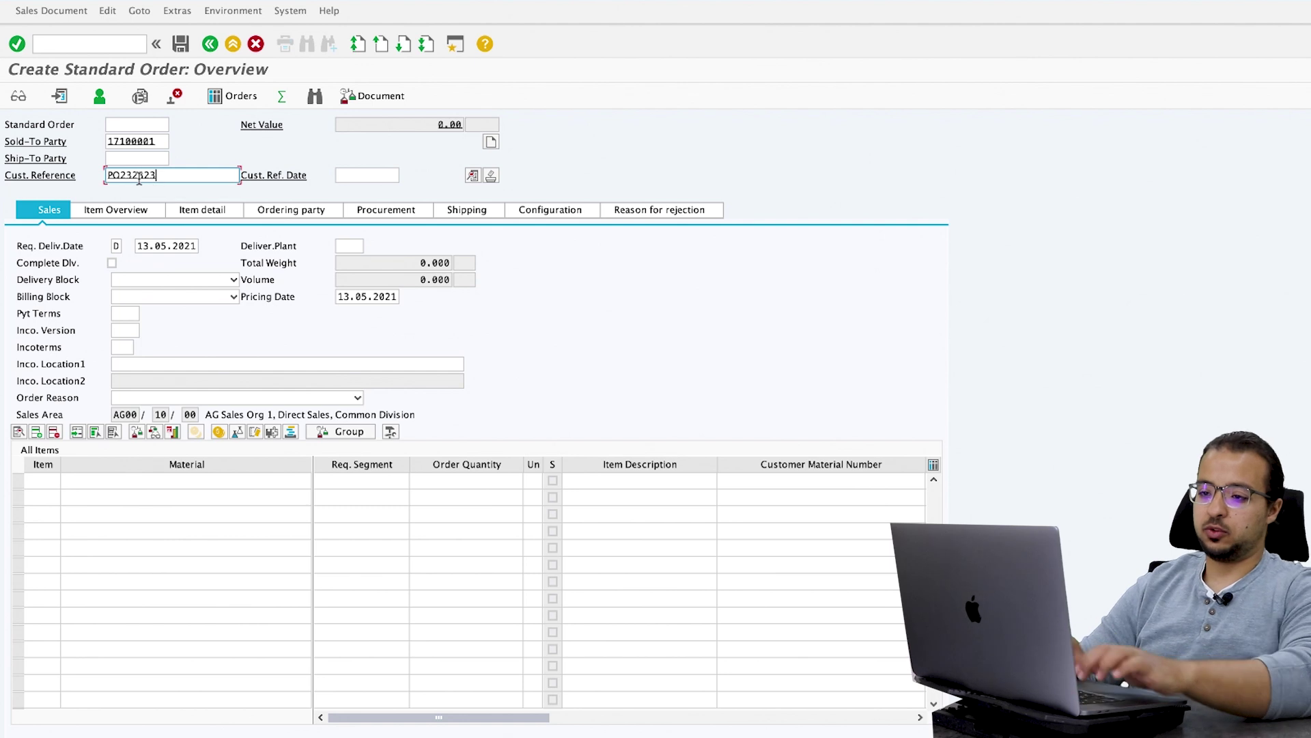
pyautogui.click(168, 397)
pyautogui.click(164, 410)
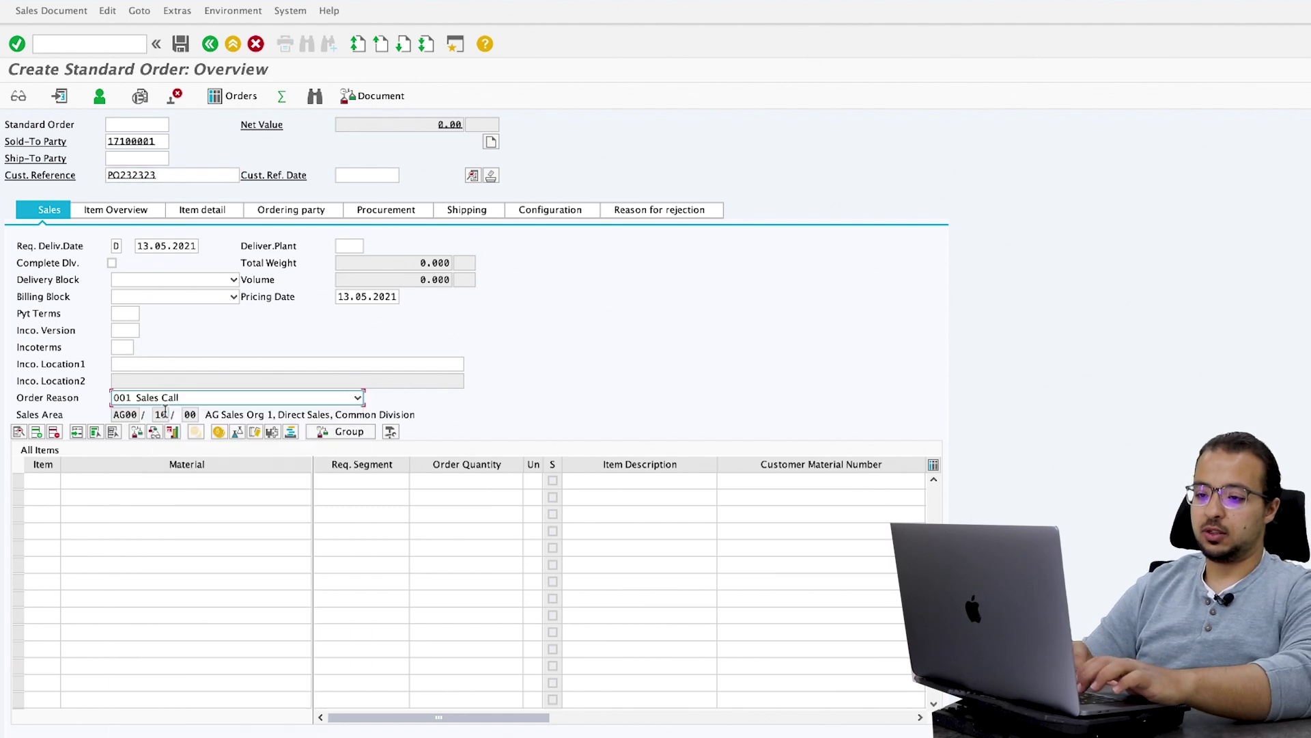
# - Add an order item for material FG04 with an order quantity of 100
pyautogui.click(132, 480)
pyautogui.write('FG')
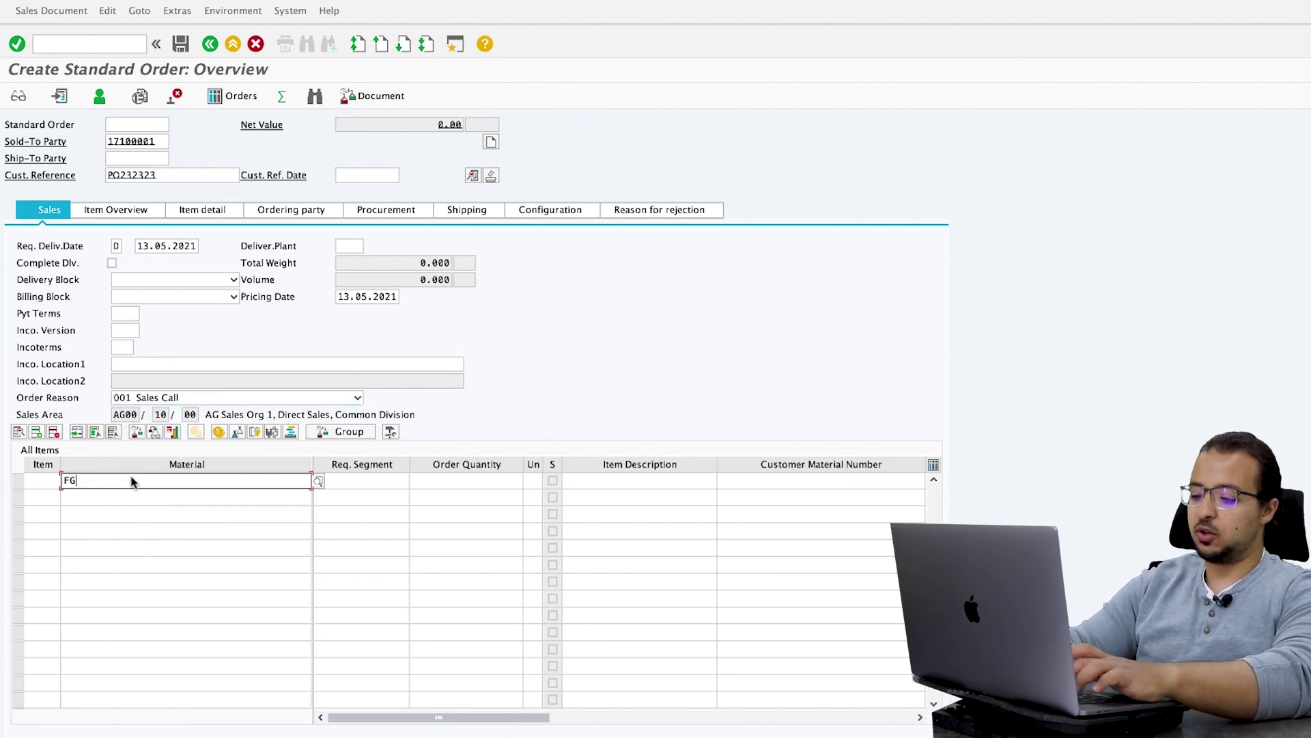
pyautogui.write('04')
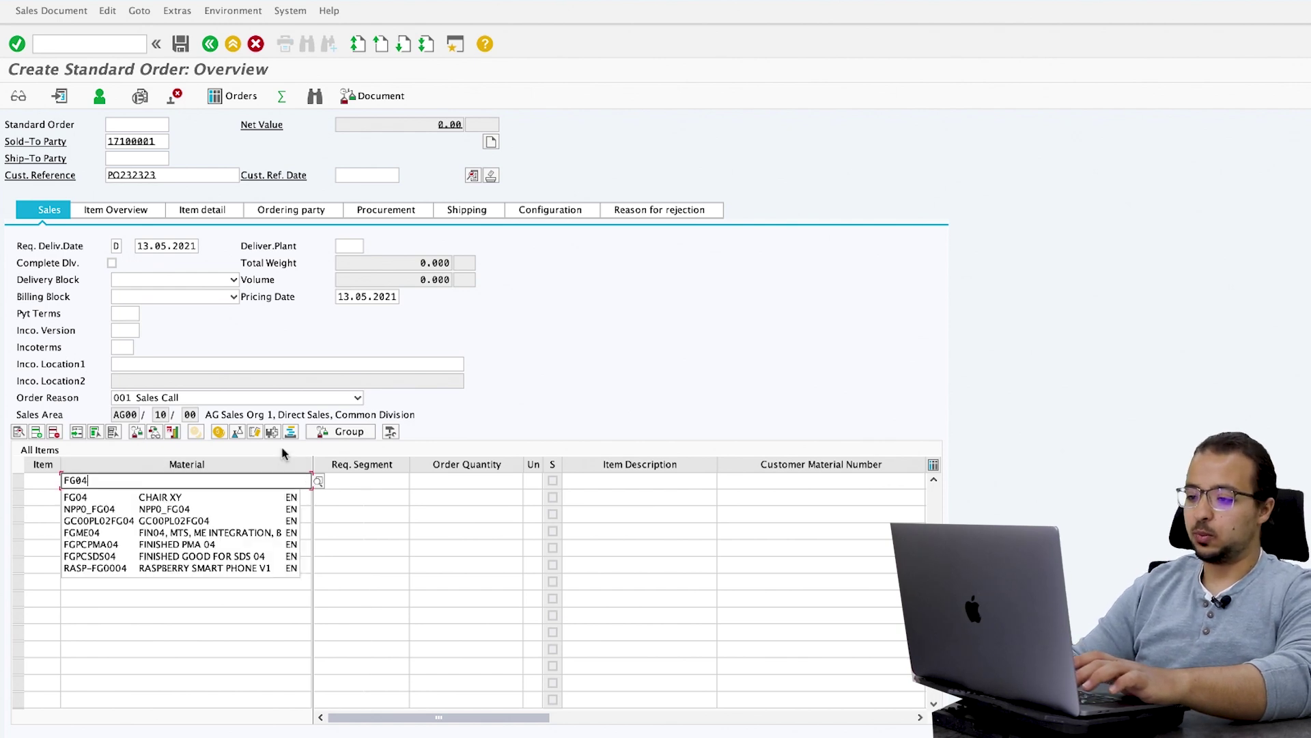
pyautogui.click(429, 482)
pyautogui.write('100')
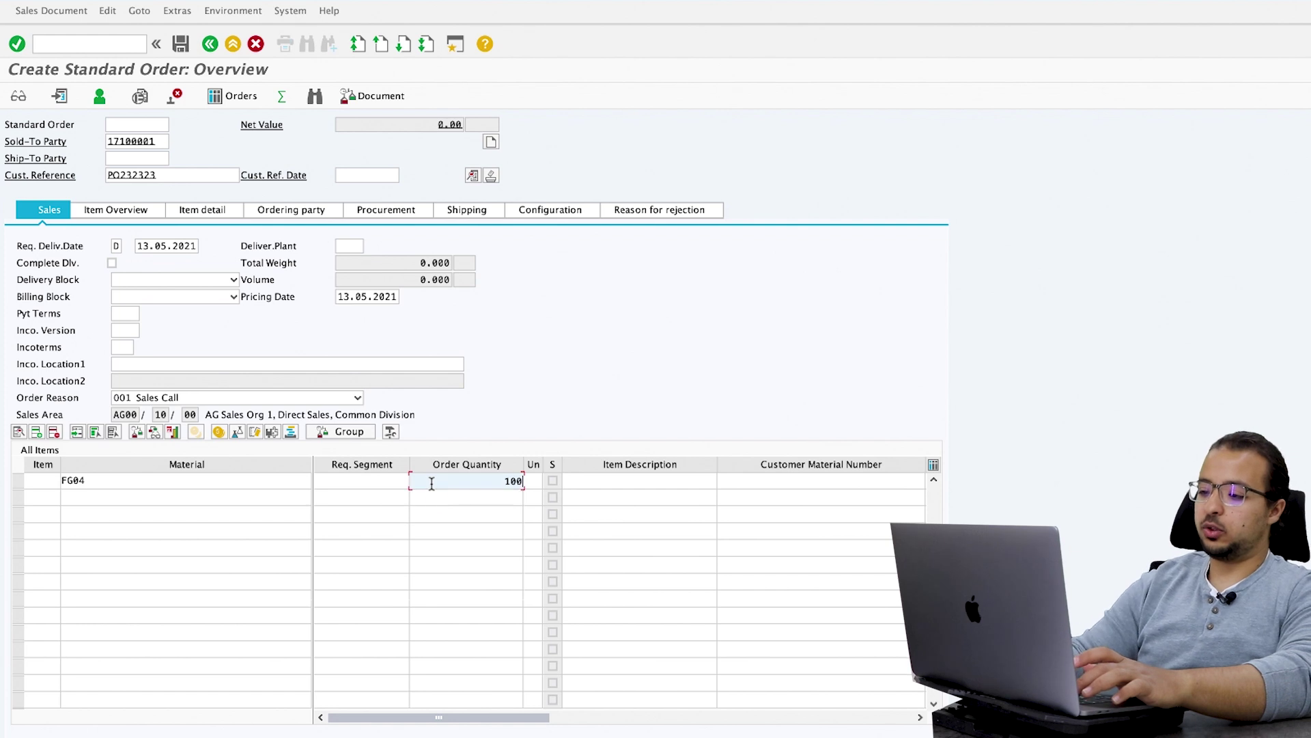
pyautogui.press('Return')
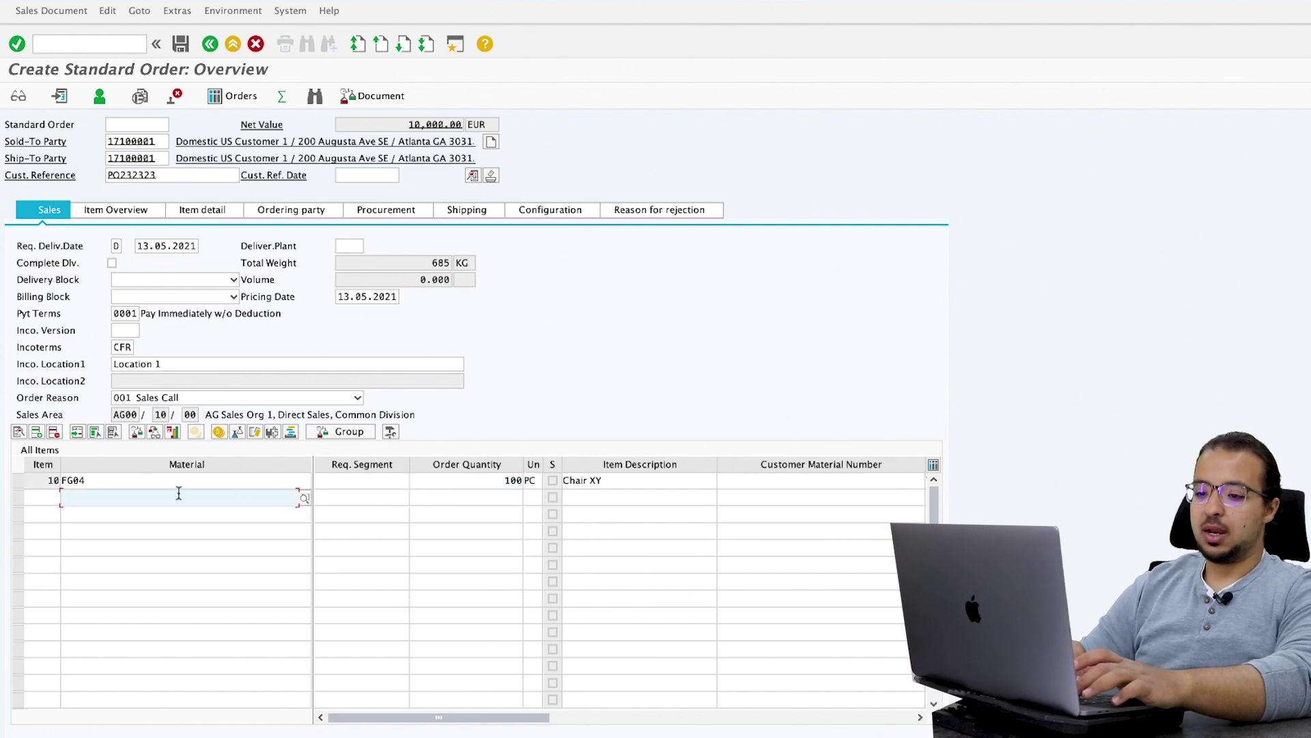
# - Check the price conditions of the FG04 item and save the sales order
pyautogui.click(18, 482)
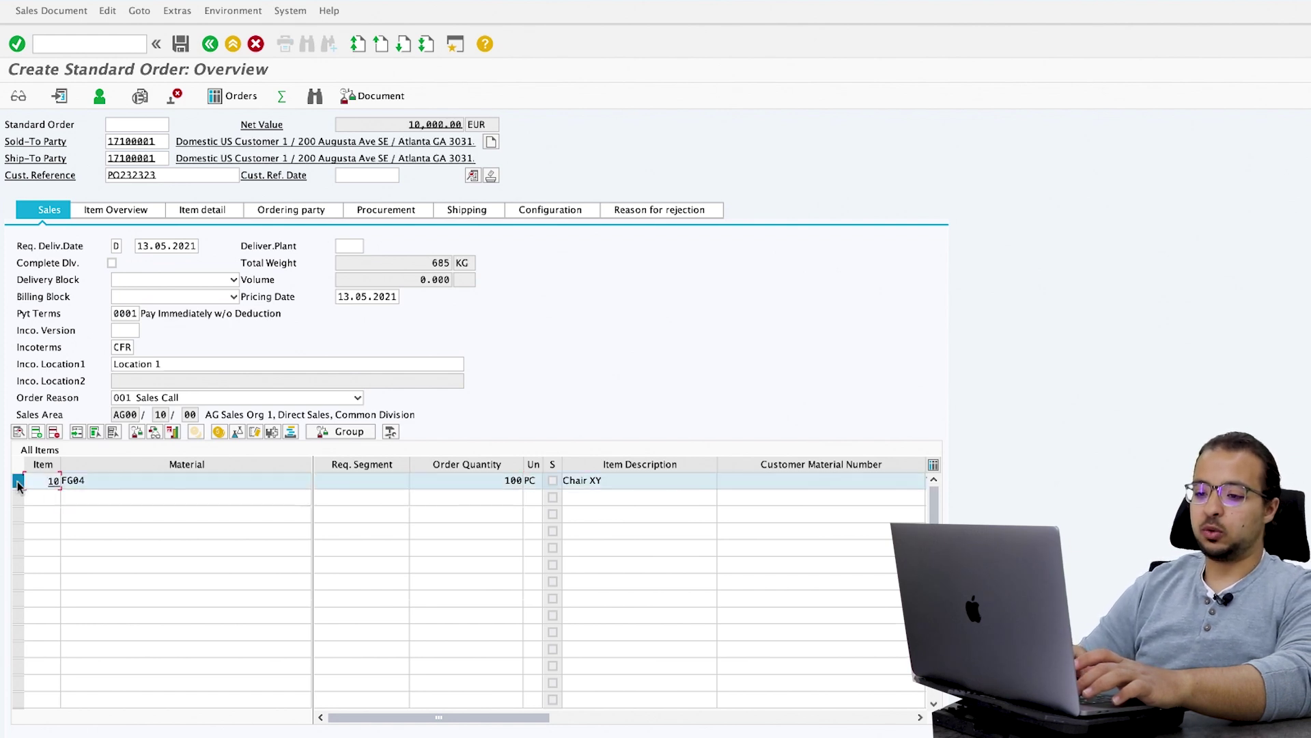
pyautogui.click(219, 432)
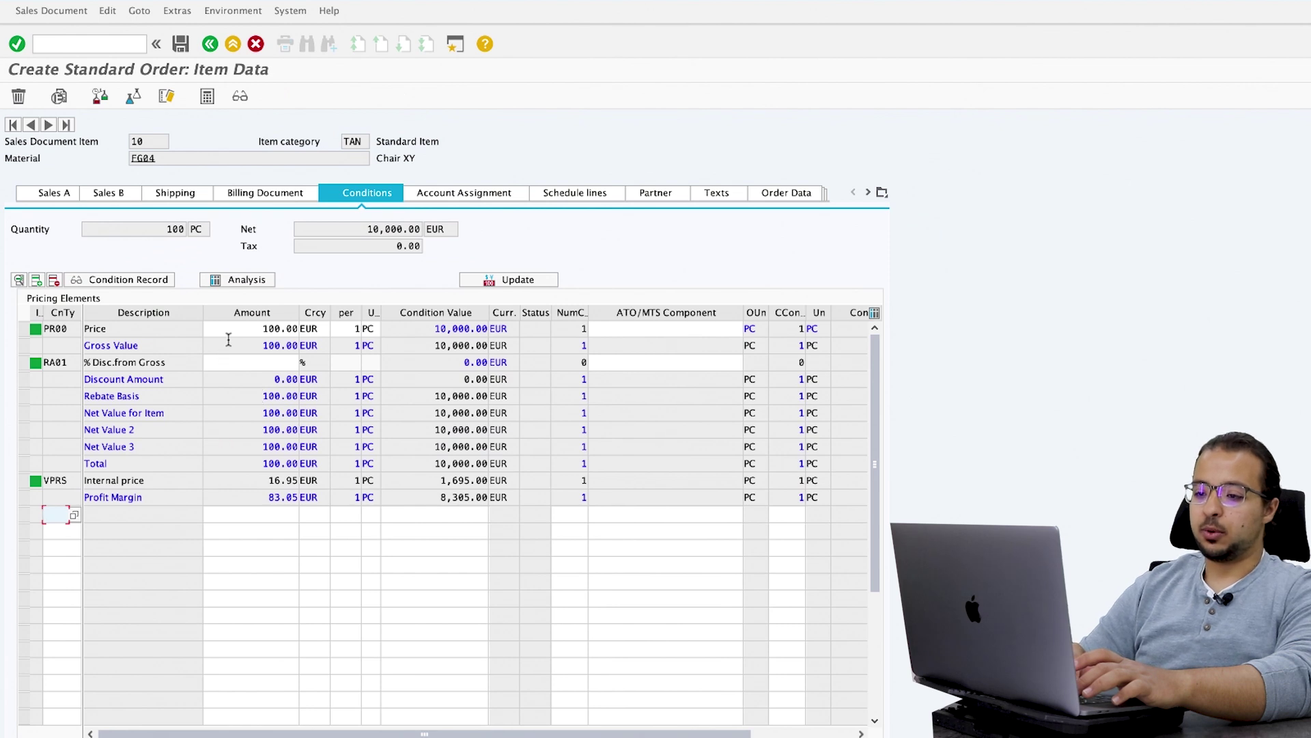
pyautogui.moveTo(229, 329); pyautogui.dragTo(316, 330)
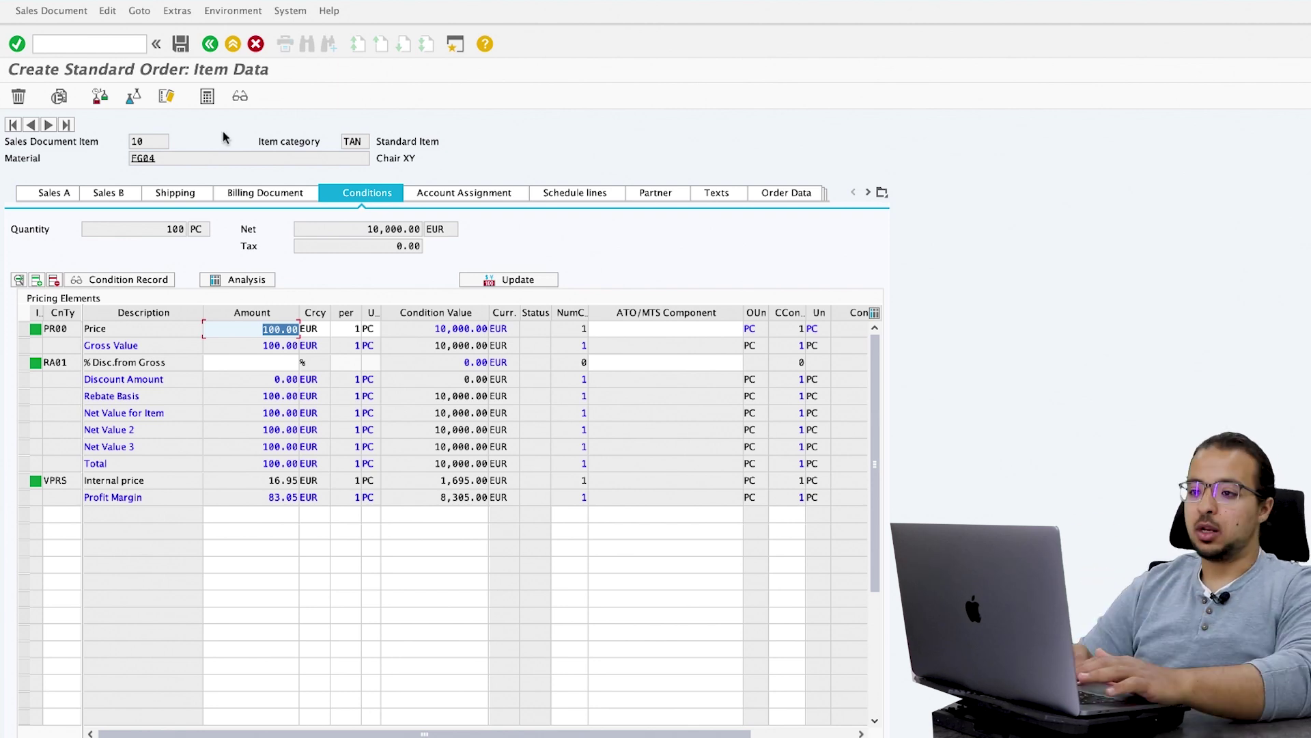
pyautogui.click(181, 43)
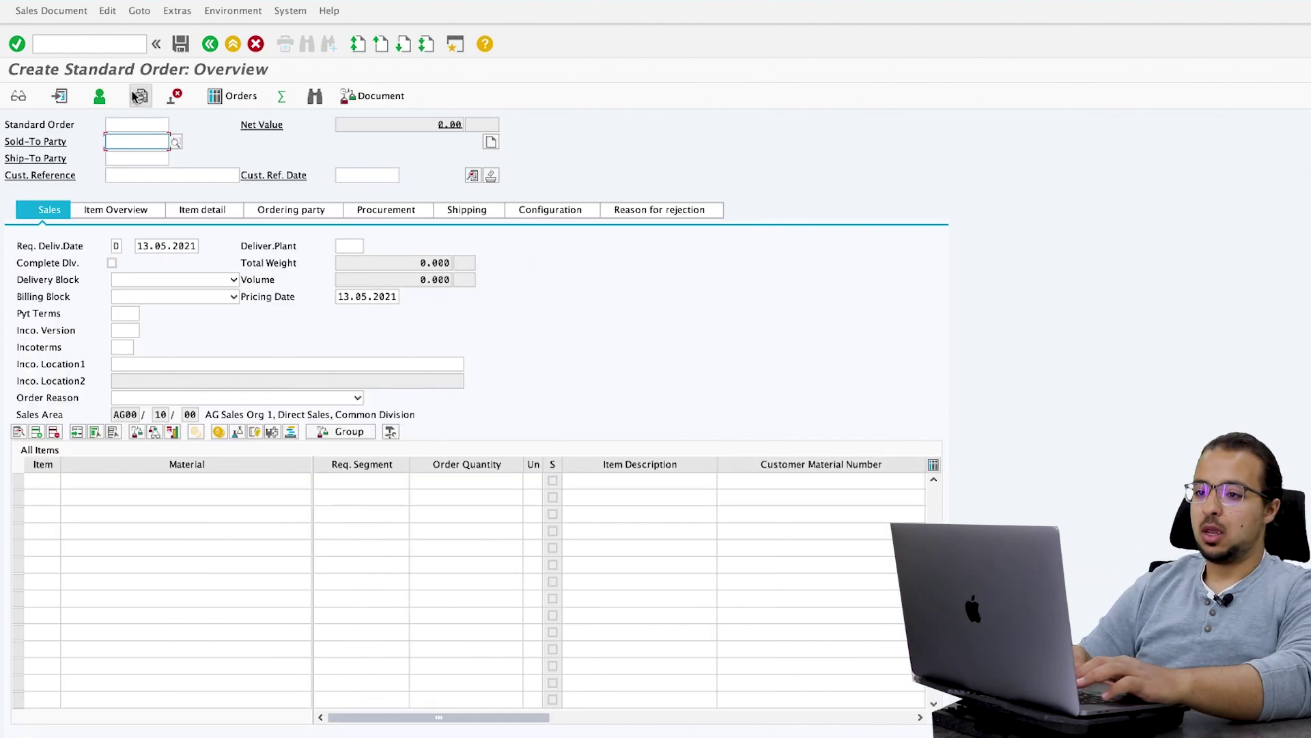
# - Start an outbound delivery with transaction /nvl01n, referencing the saved sales order at shipping point 1710
pyautogui.click(99, 45)
pyautogui.write('/')
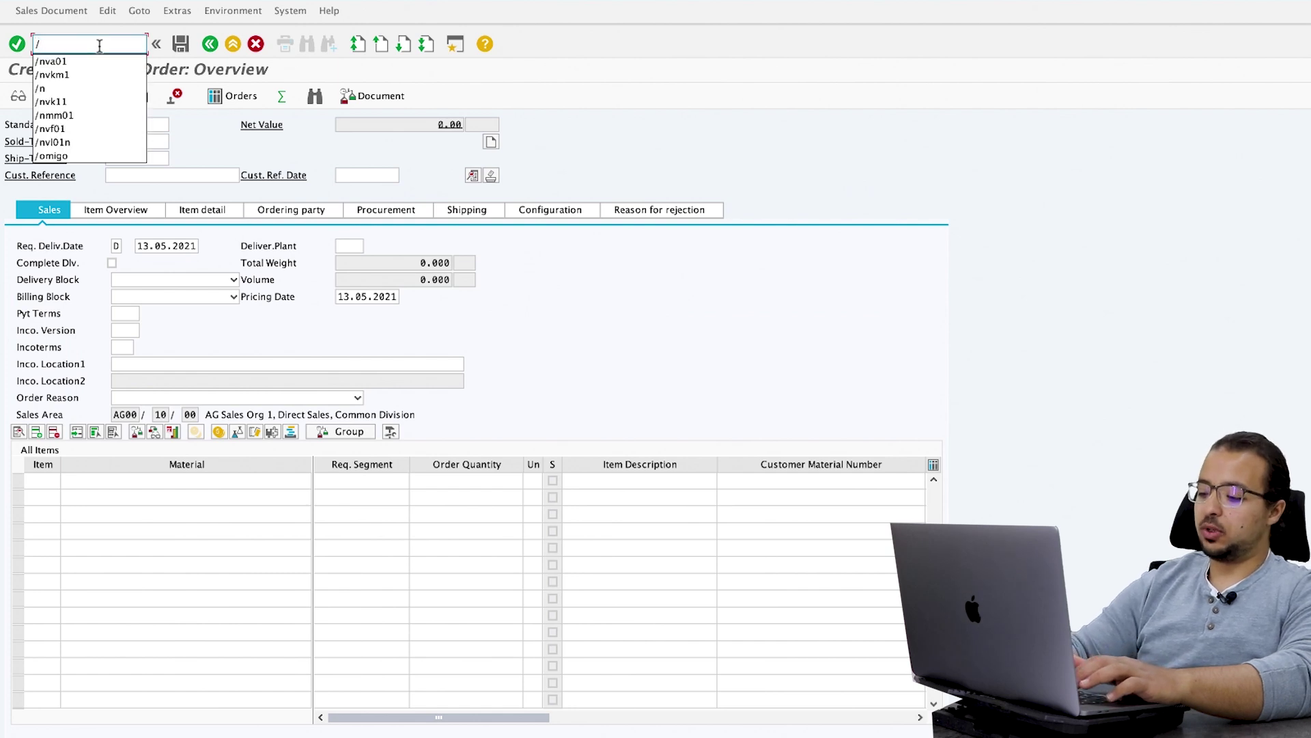
pyautogui.write('nvl01n')
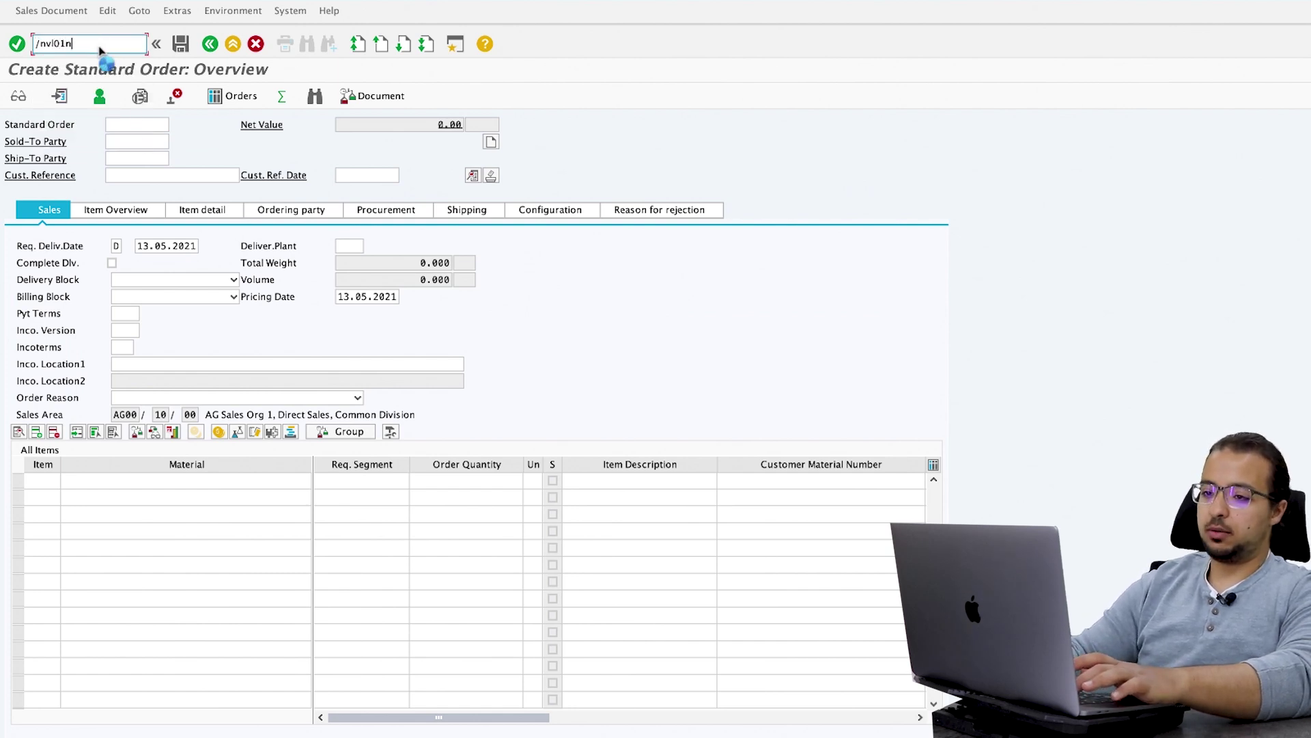
pyautogui.press('Return')
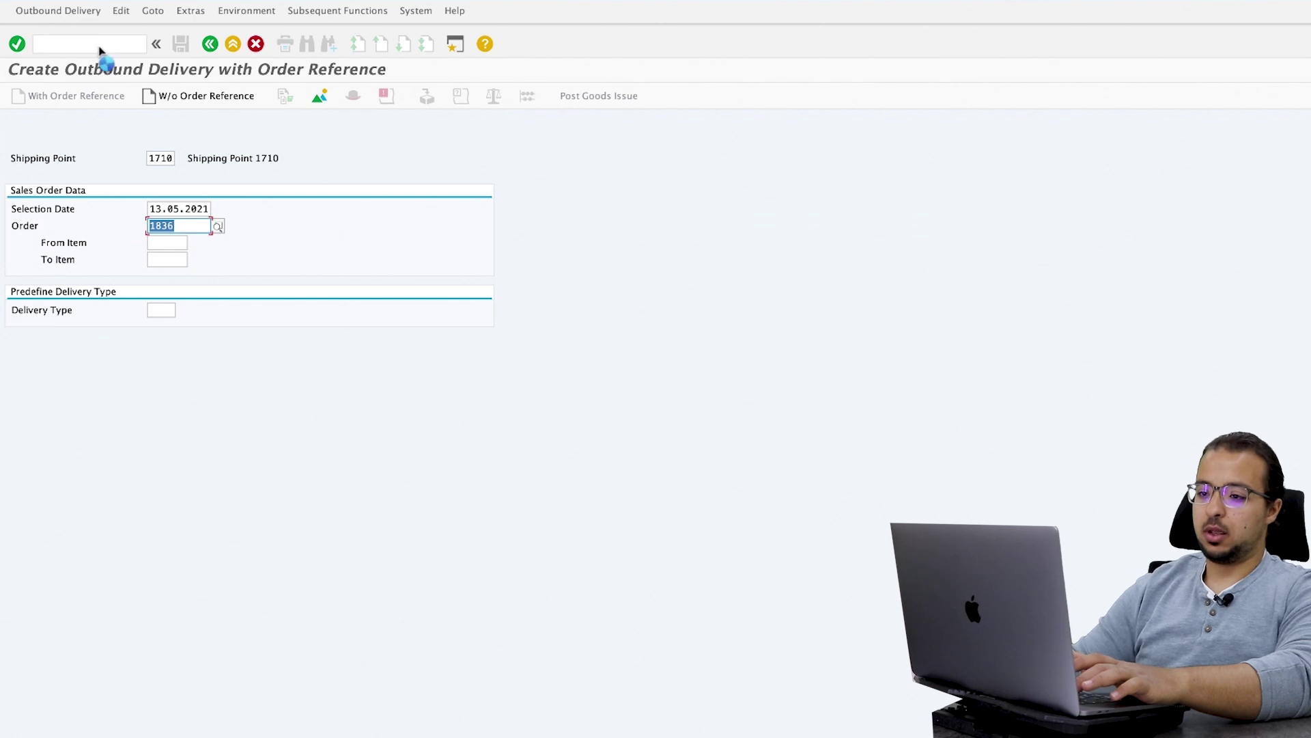
pyautogui.press('Return')
# - Set the delivery item's storage location to 171B and picked quantity to 100, and post the goods issue
pyautogui.click(359, 295)
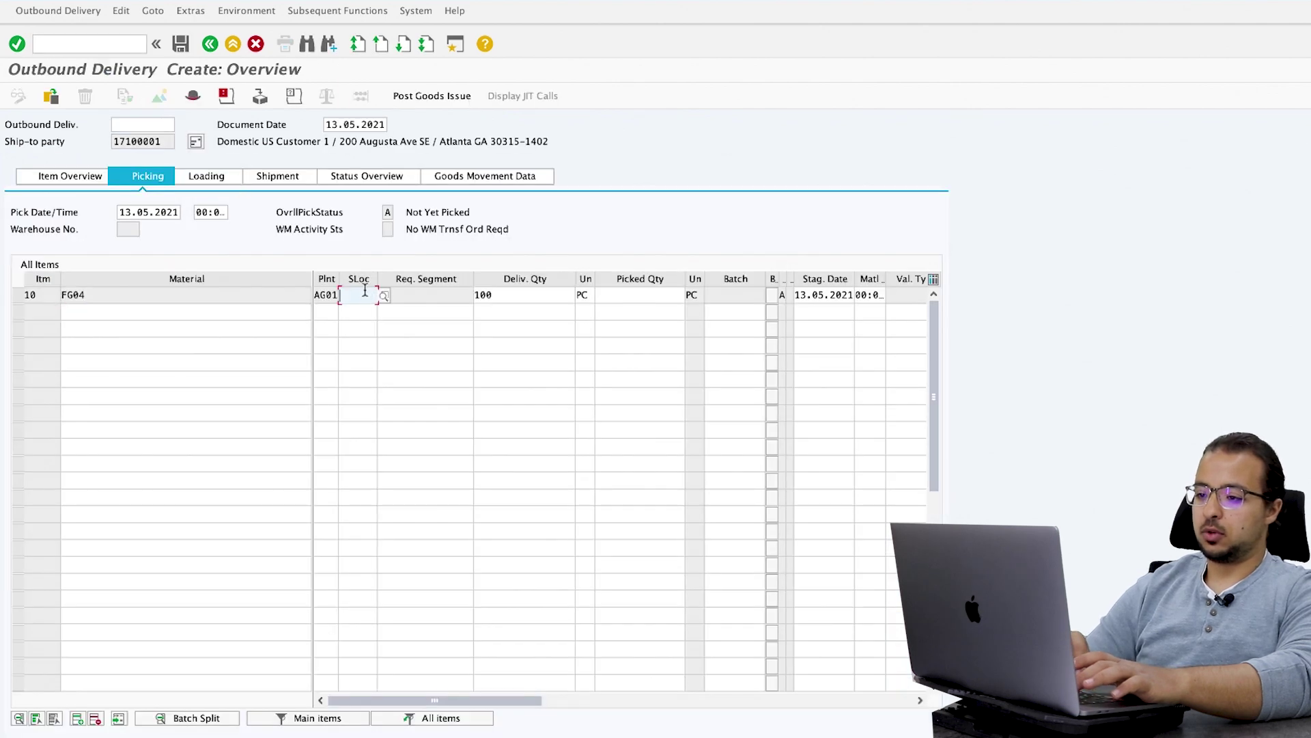
pyautogui.write('171B')
pyautogui.press('Tab')
pyautogui.press('Tab')
pyautogui.click(638, 302)
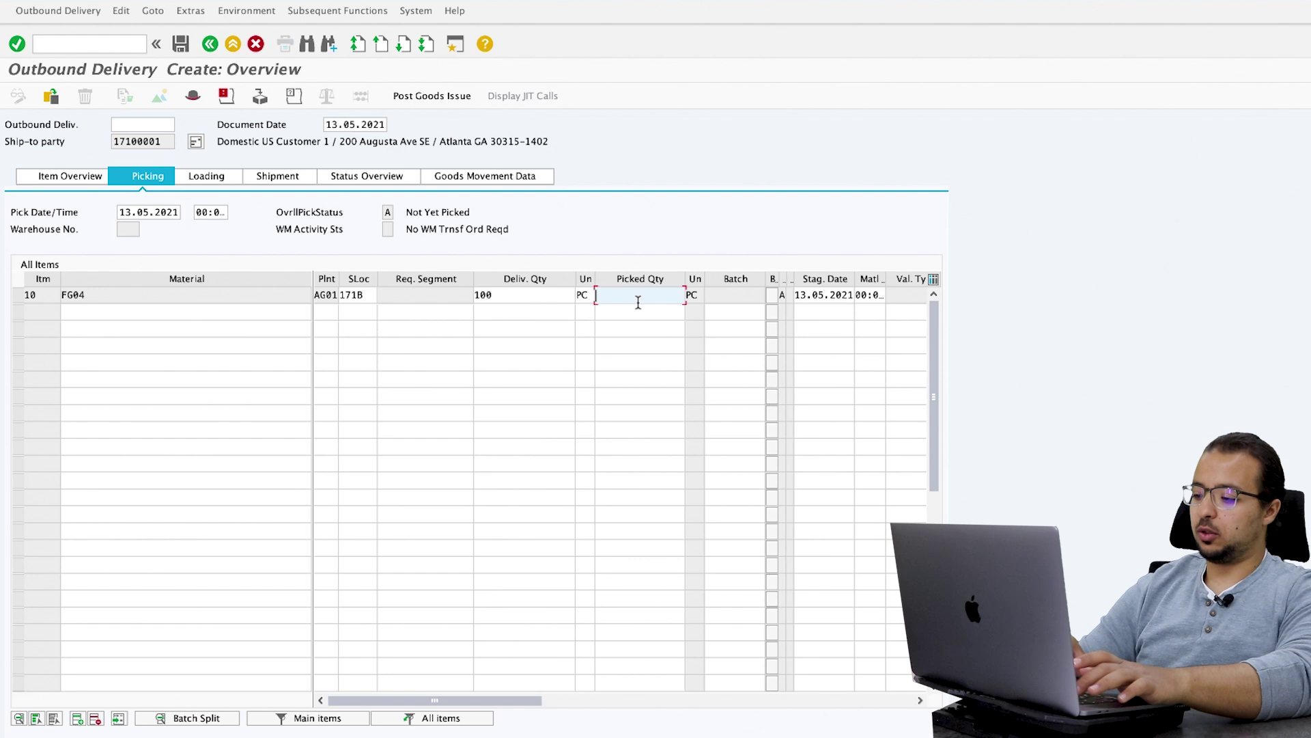
pyautogui.write('100')
pyautogui.click(427, 96)
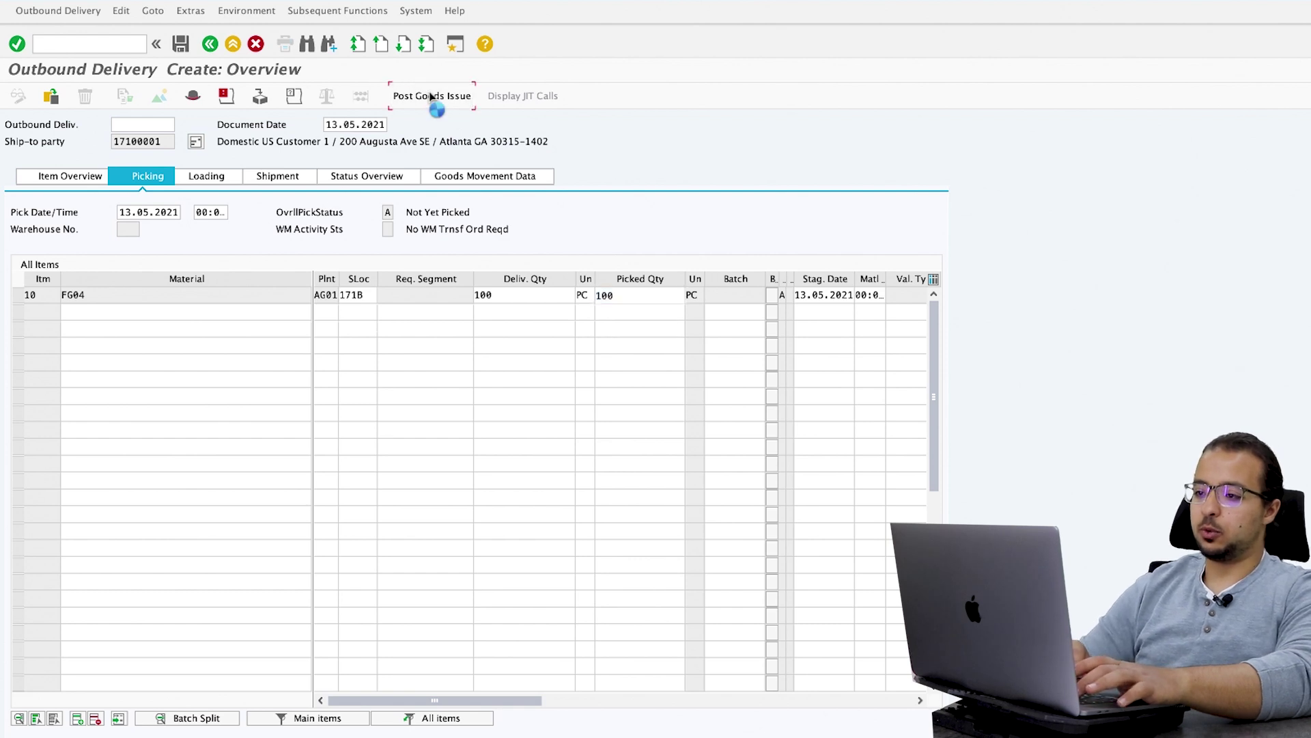
# - Start billing with transaction /nvf01 and save a billing document for the proposed delivery
pyautogui.click(99, 43)
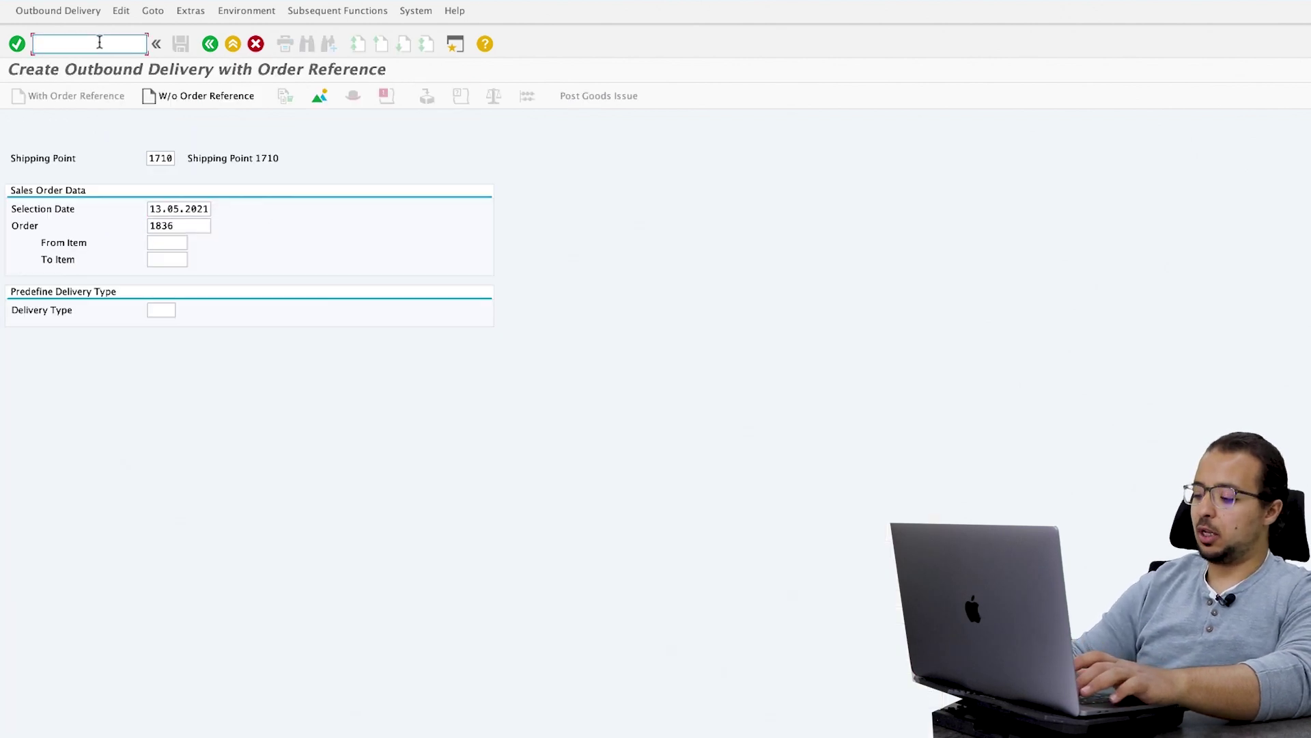
pyautogui.write('/nvf01')
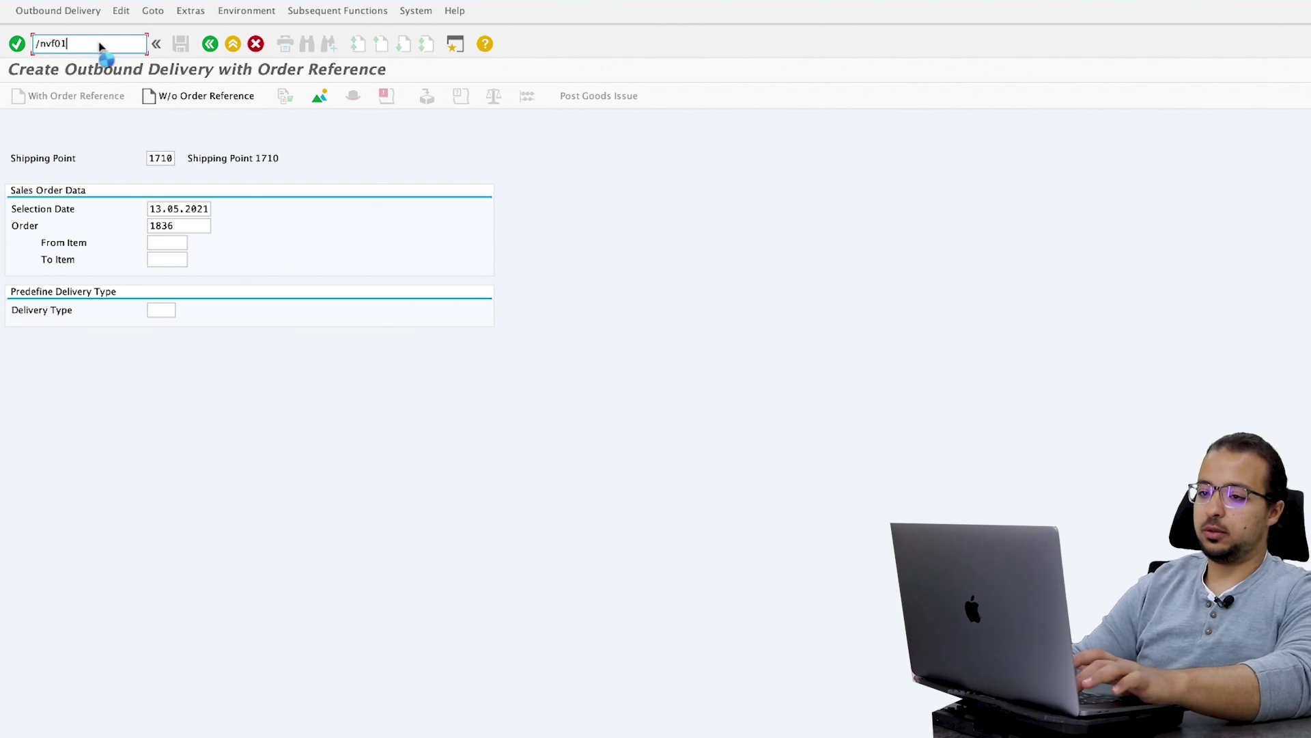
pyautogui.press('Return')
pyautogui.click(181, 45)
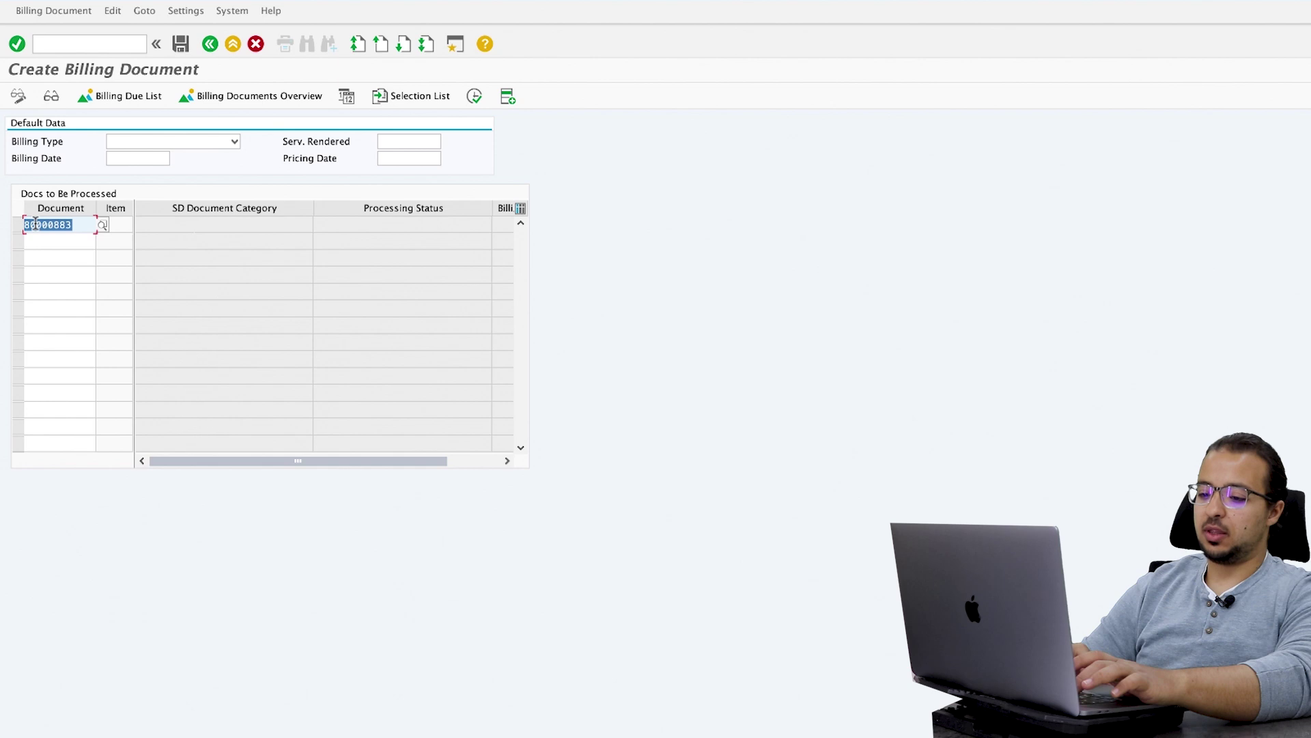
# - Display the new invoice and examine the customer and revenue line items in its accounting document
pyautogui.click(69, 11)
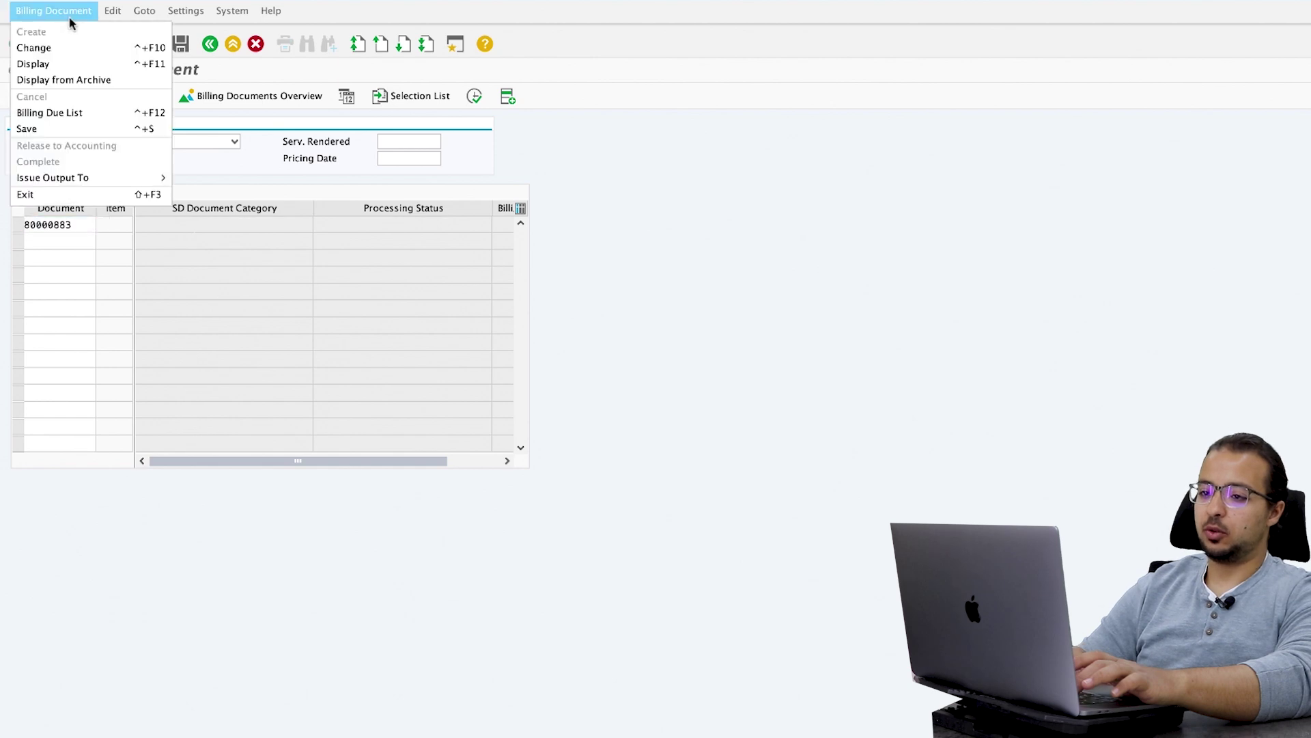
pyautogui.click(59, 63)
pyautogui.click(209, 95)
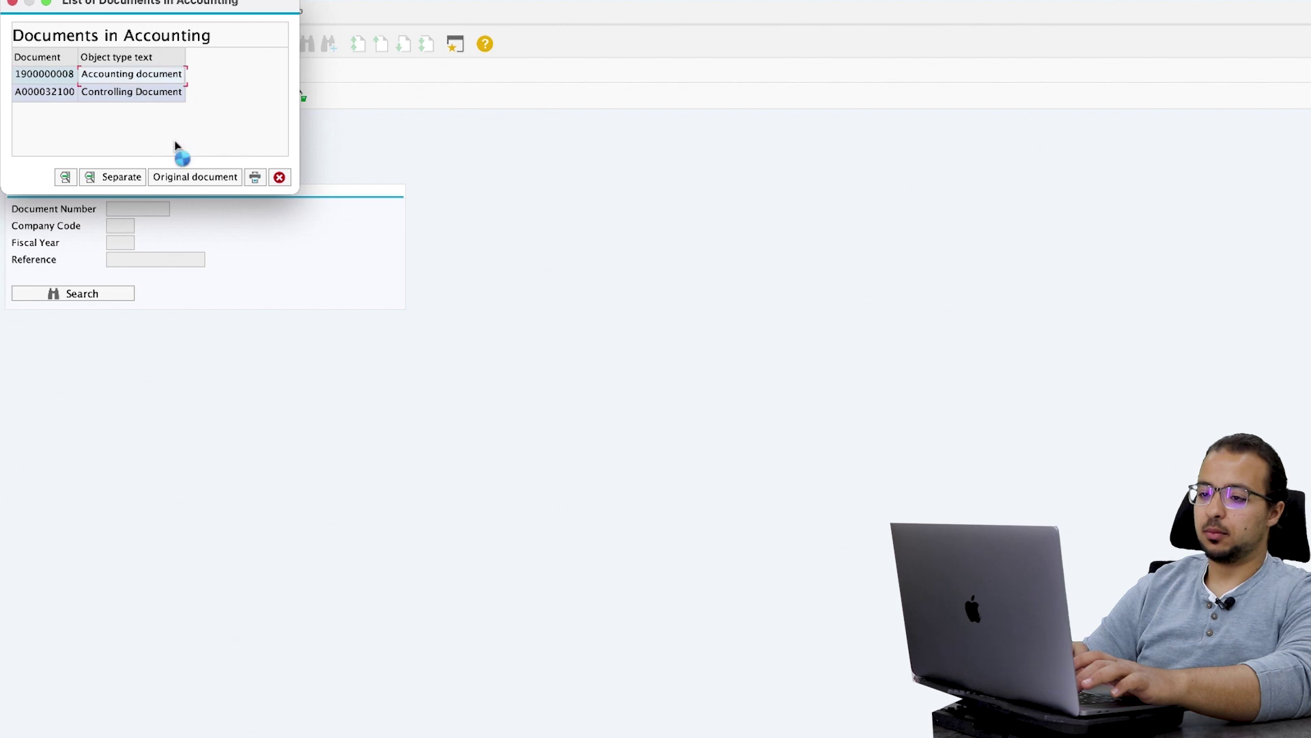
pyautogui.click(186, 177)
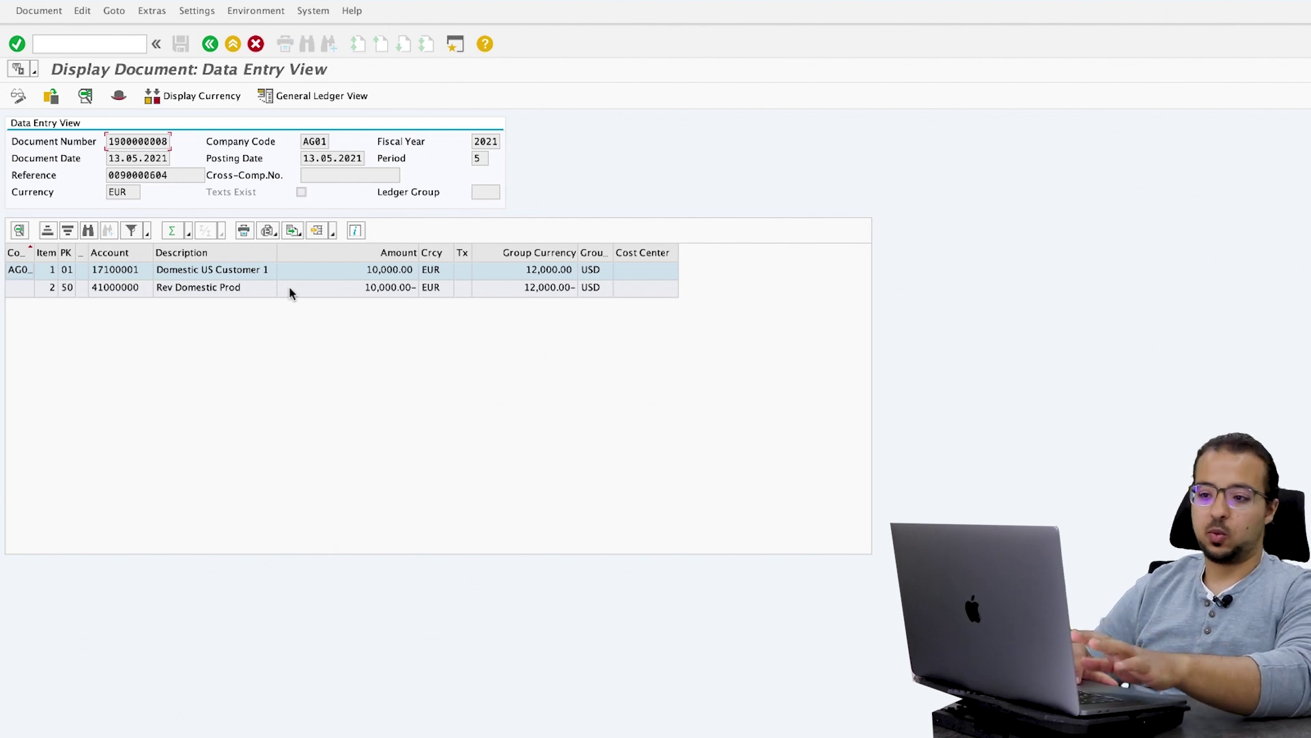
pyautogui.click(233, 275)
pyautogui.click(228, 289)
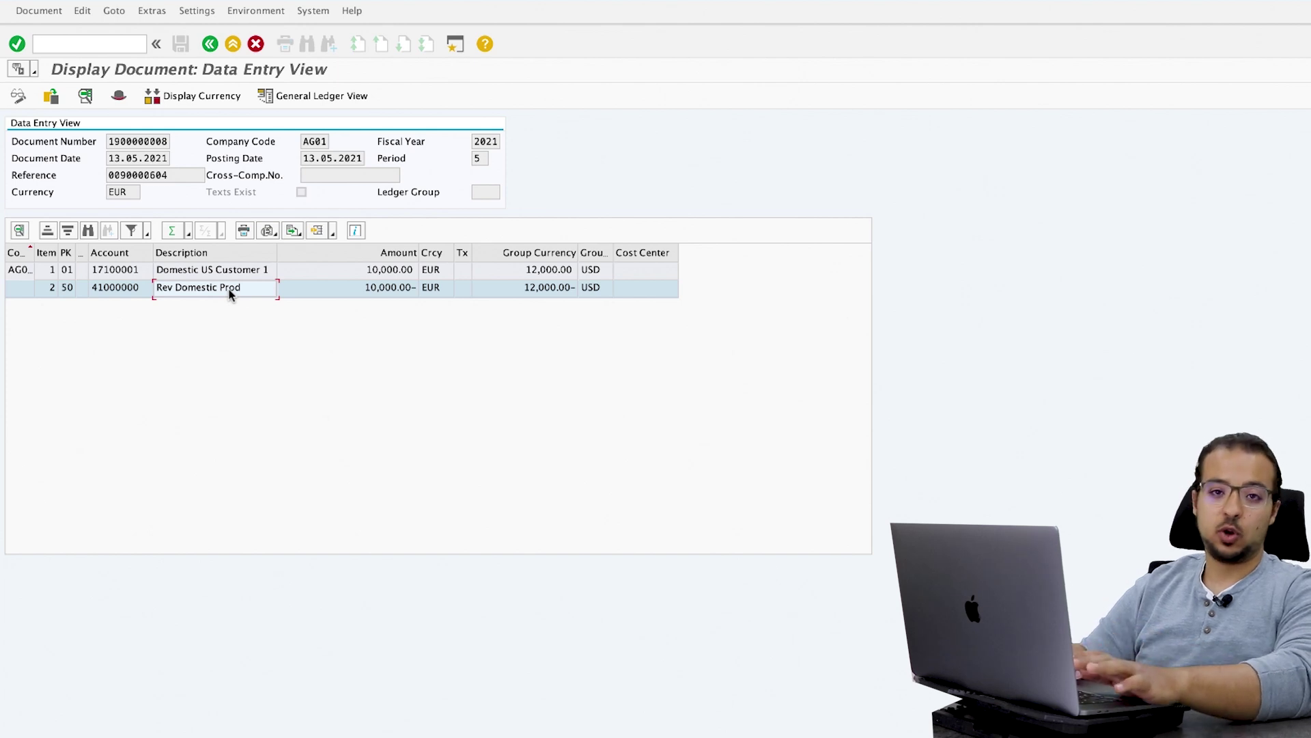
pyautogui.click(208, 43)
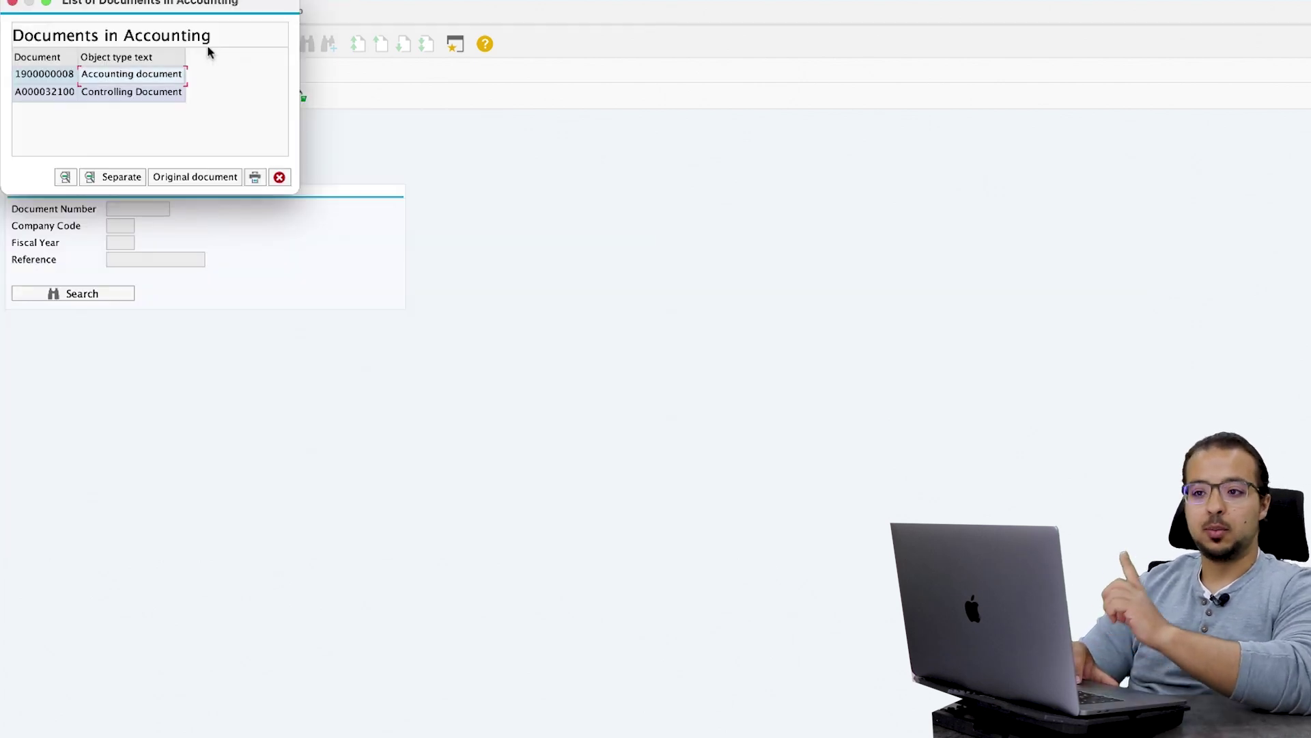
pyautogui.click(283, 177)
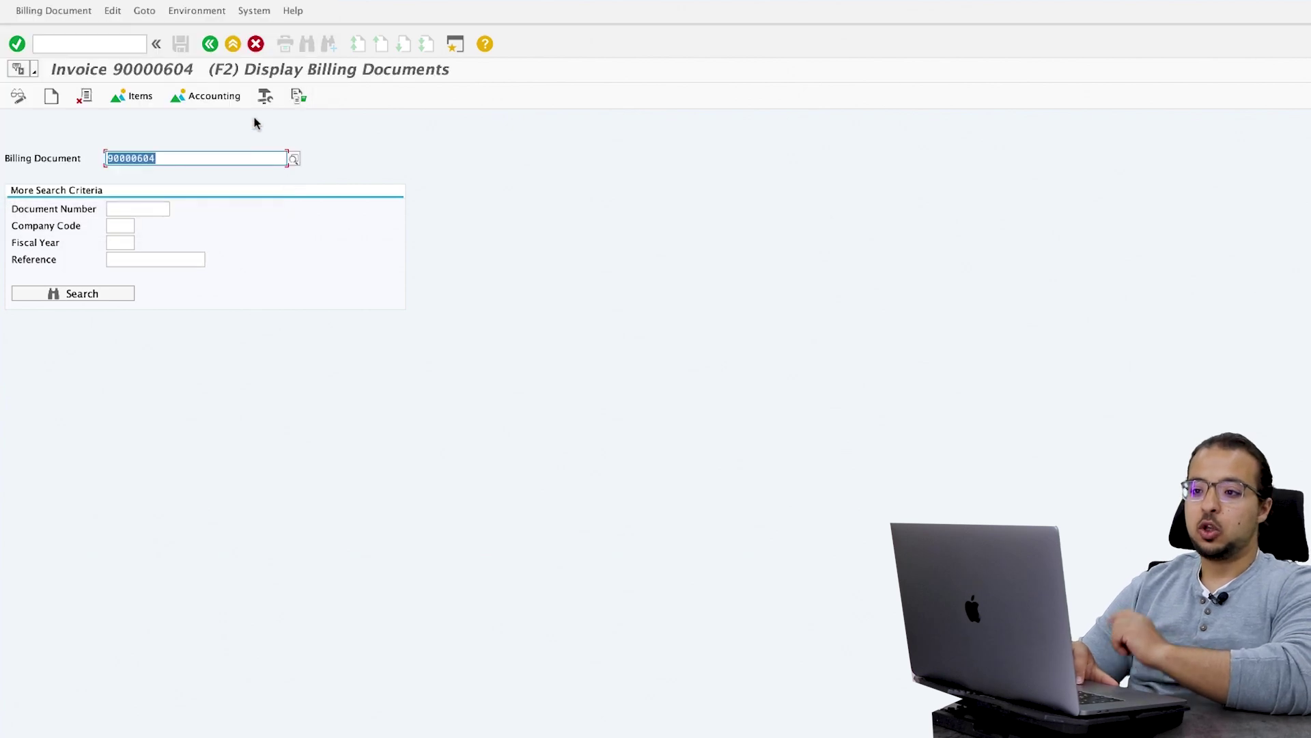
# - Return to the SAP Easy Access tree and expand the Customer folder under Condition Contract Management's Settlement
pyautogui.click(210, 44)
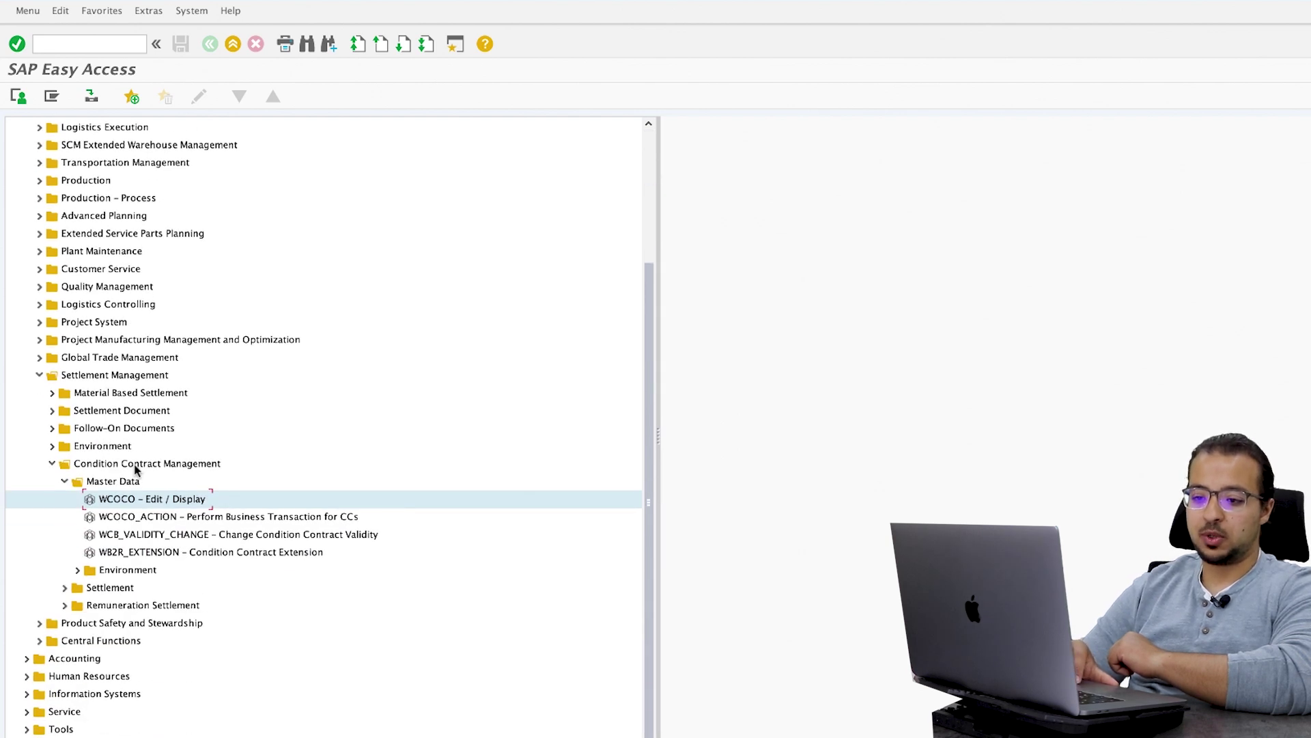
pyautogui.click(64, 481)
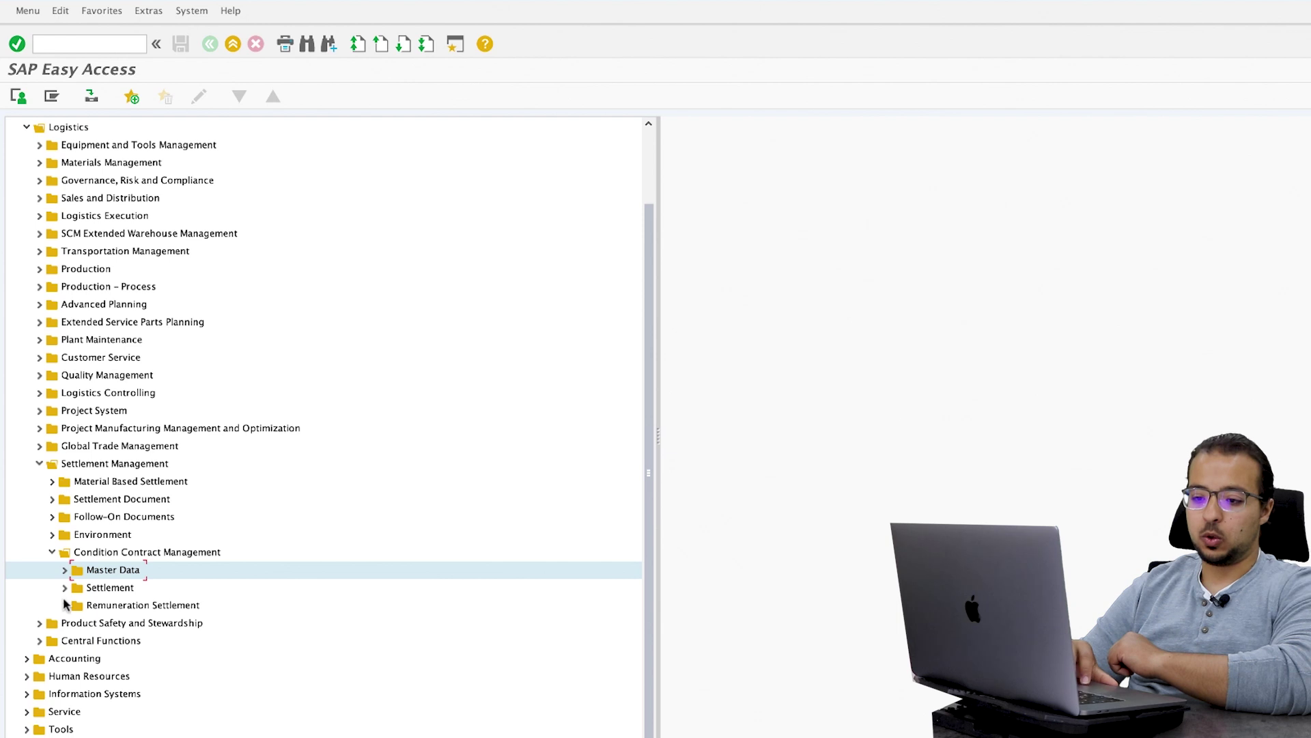
pyautogui.click(65, 588)
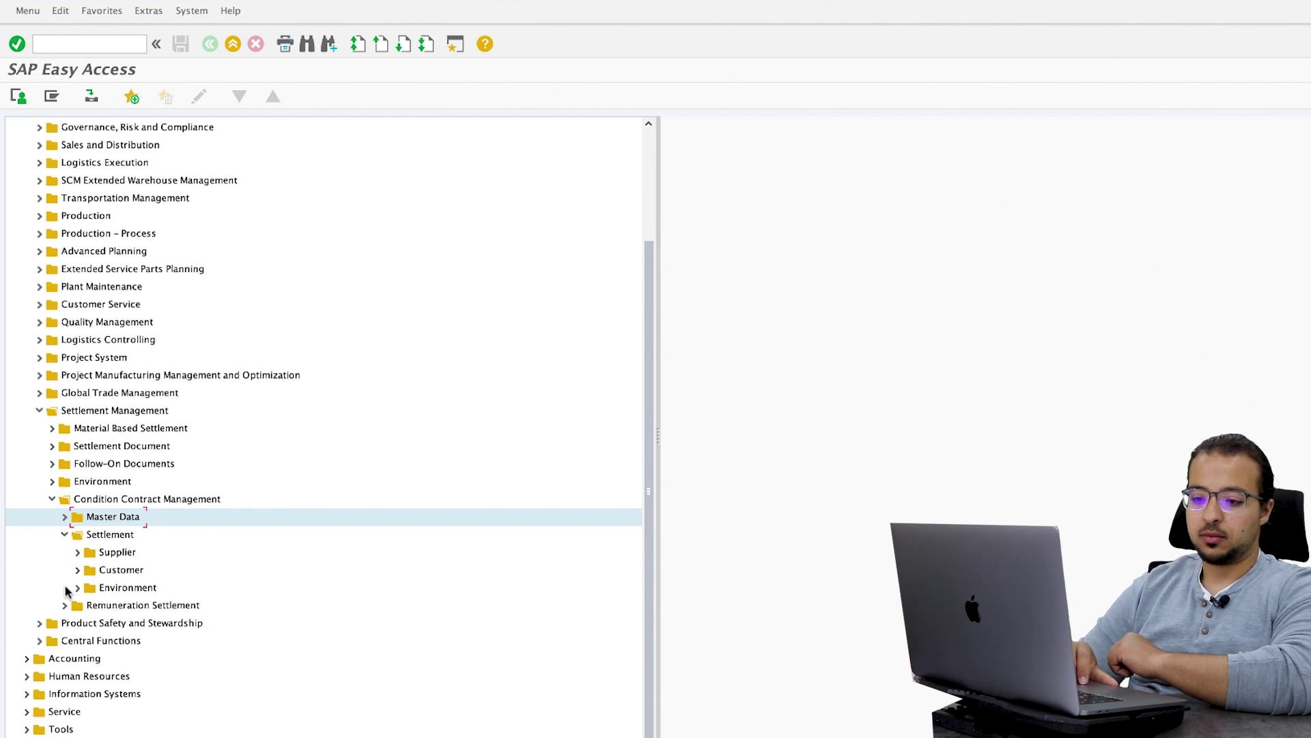
pyautogui.click(78, 571)
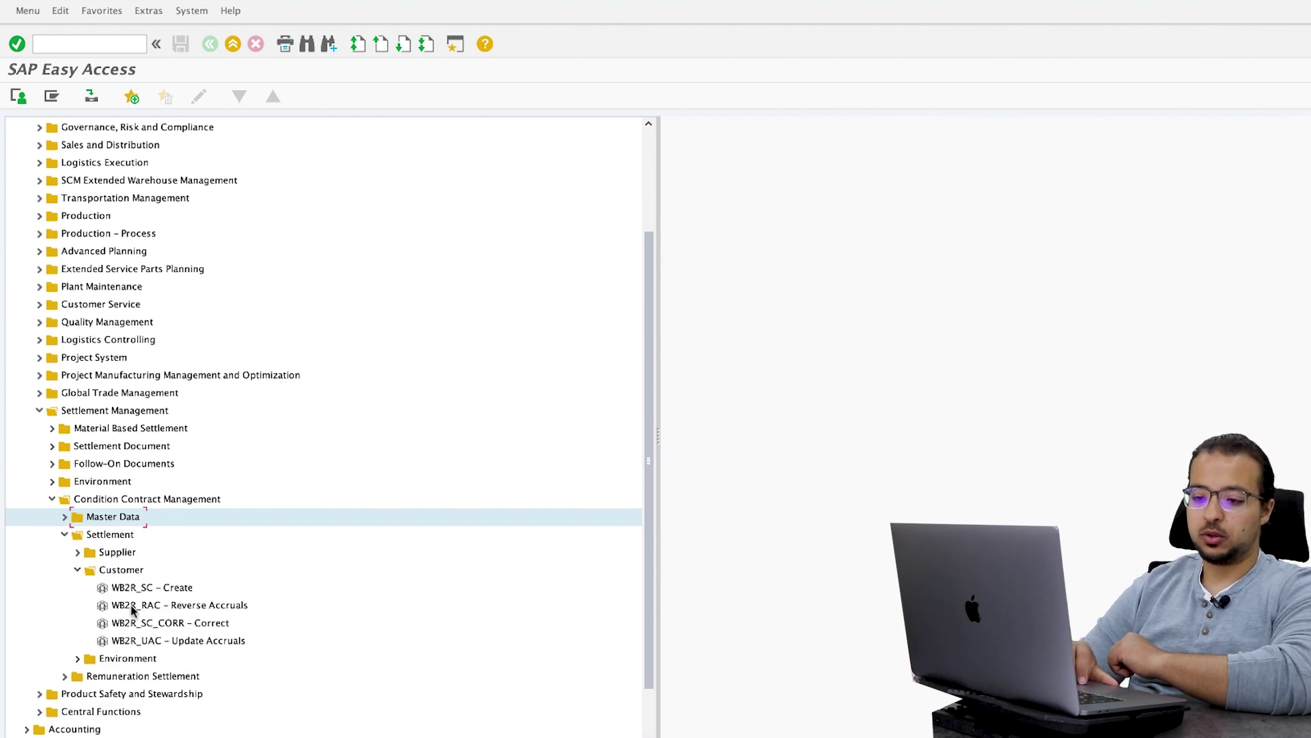
# - Start customer settlement creation with WB2R_SC and set the settlement date to 30.05.2021
pyautogui.scroll(-2, 136, 611)
pyautogui.doubleClick(139, 519)
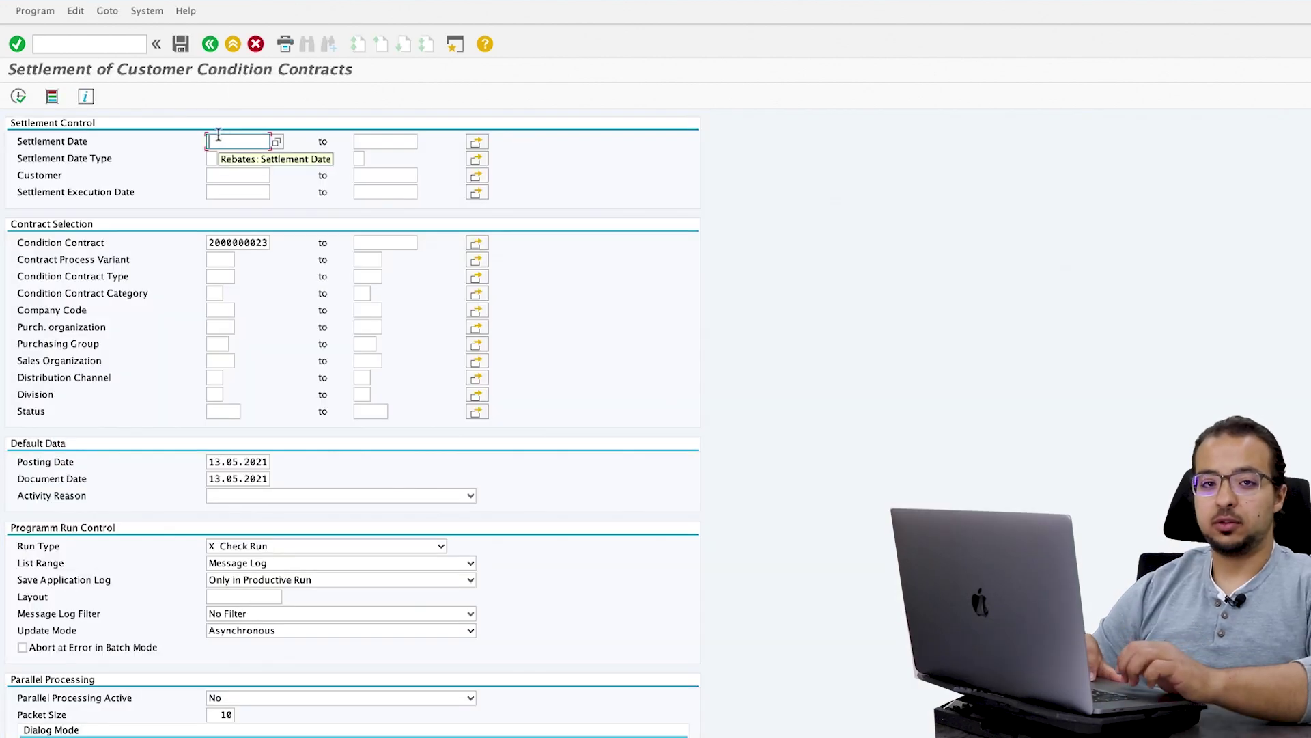
pyautogui.write('30052021')
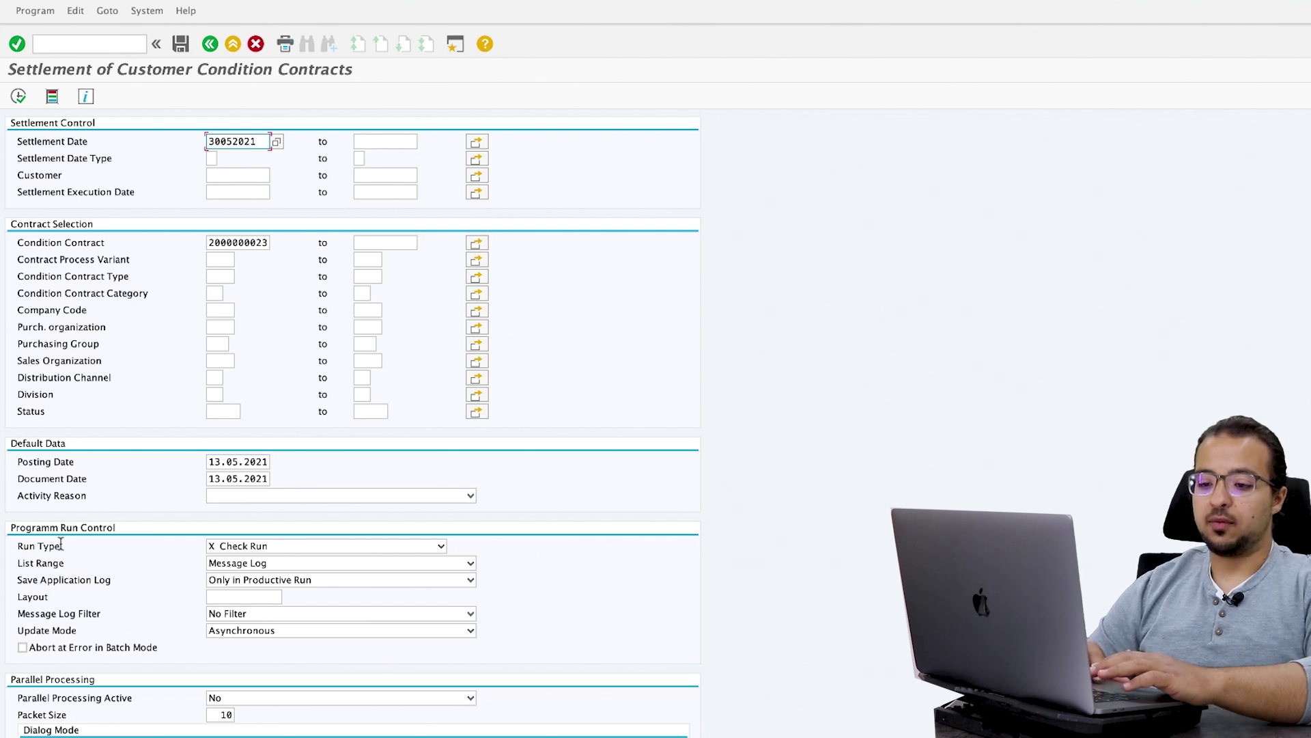
# - Keep the run type at Check Run and set the list range to List Output Header and Item Data
pyautogui.moveTo(22, 545); pyautogui.dragTo(137, 549)
pyautogui.click(336, 545)
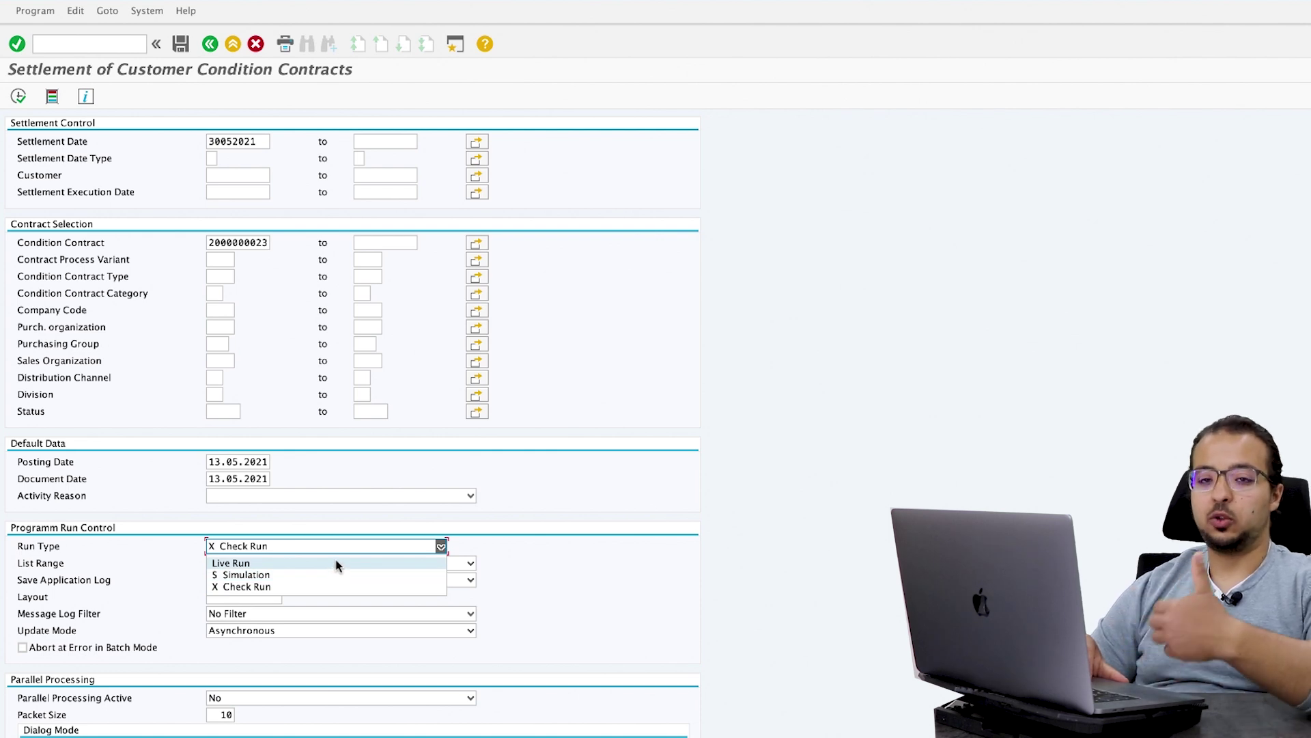
pyautogui.click(297, 585)
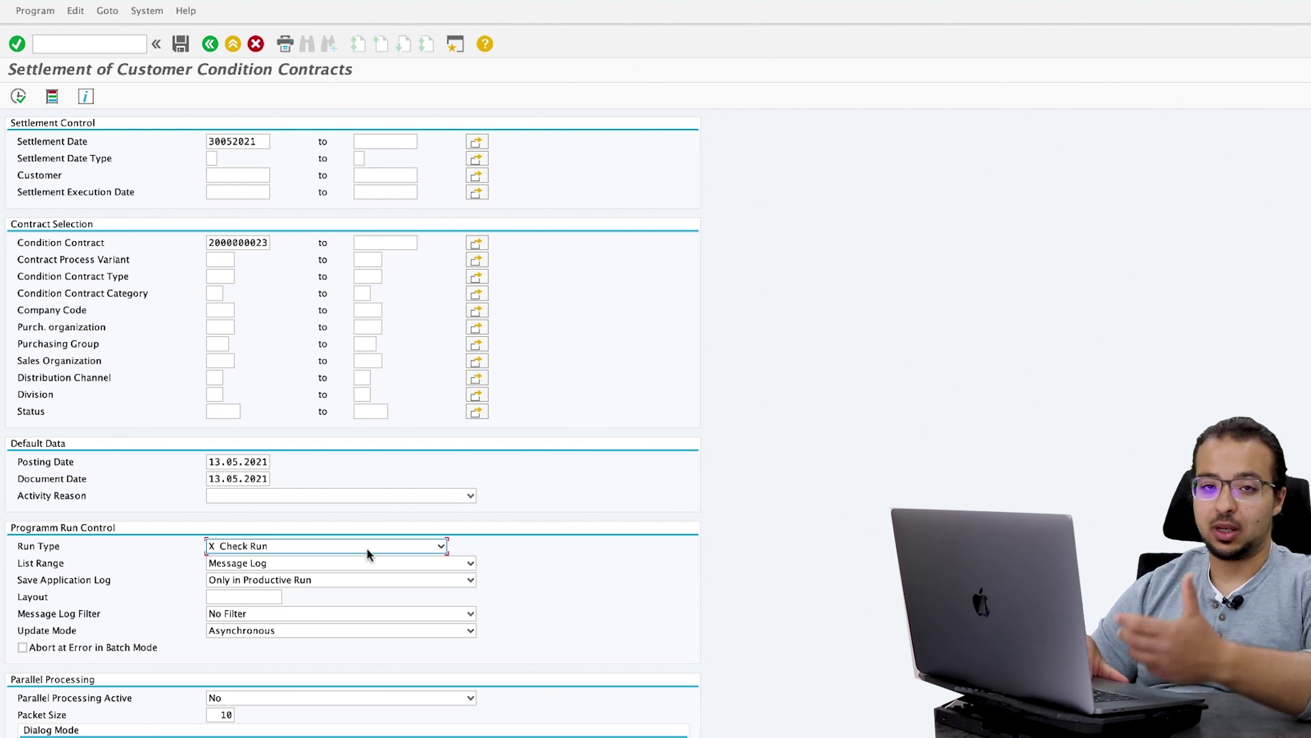
pyautogui.click(441, 546)
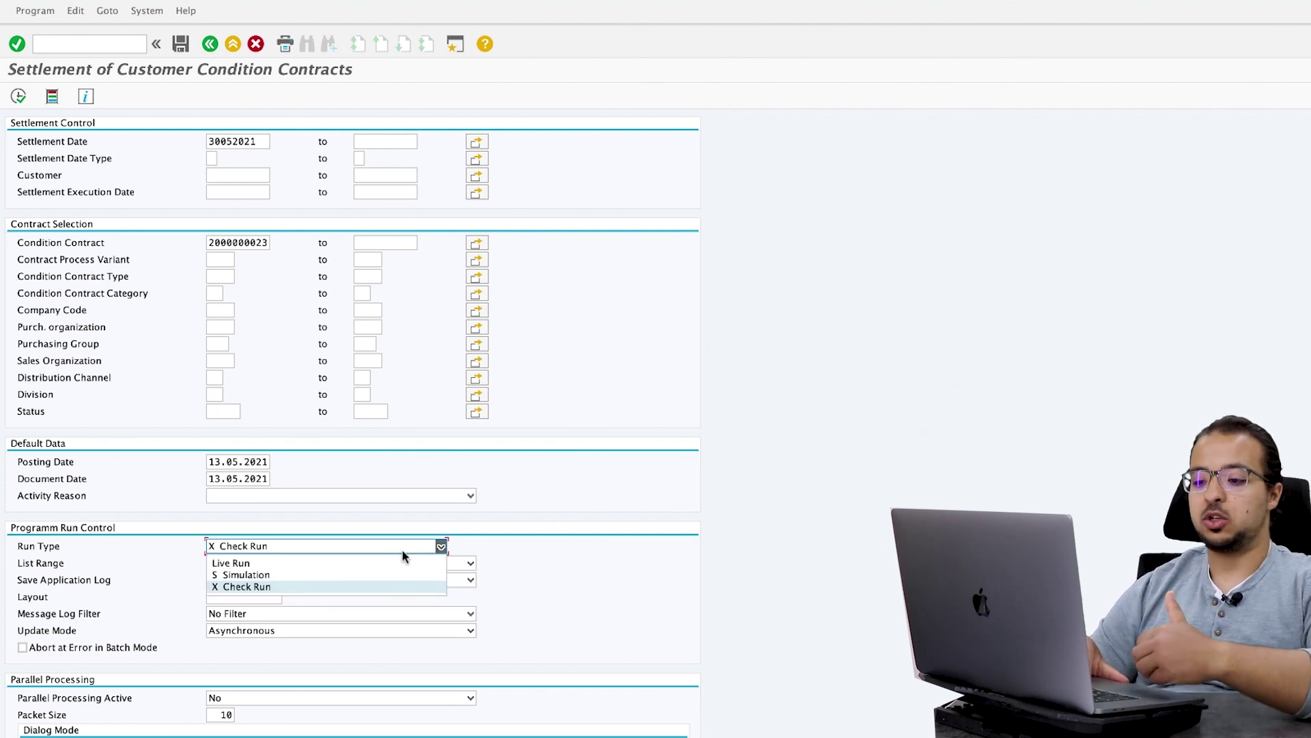
pyautogui.click(527, 542)
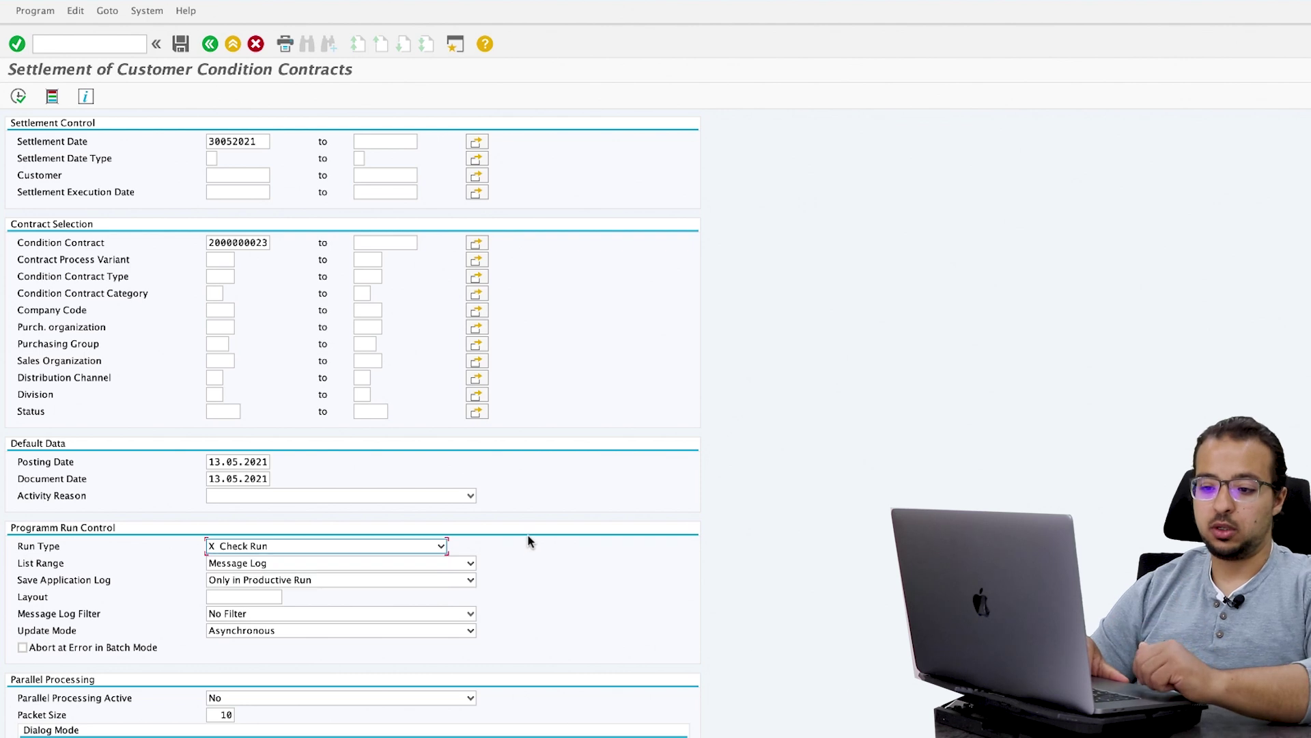
pyautogui.click(247, 564)
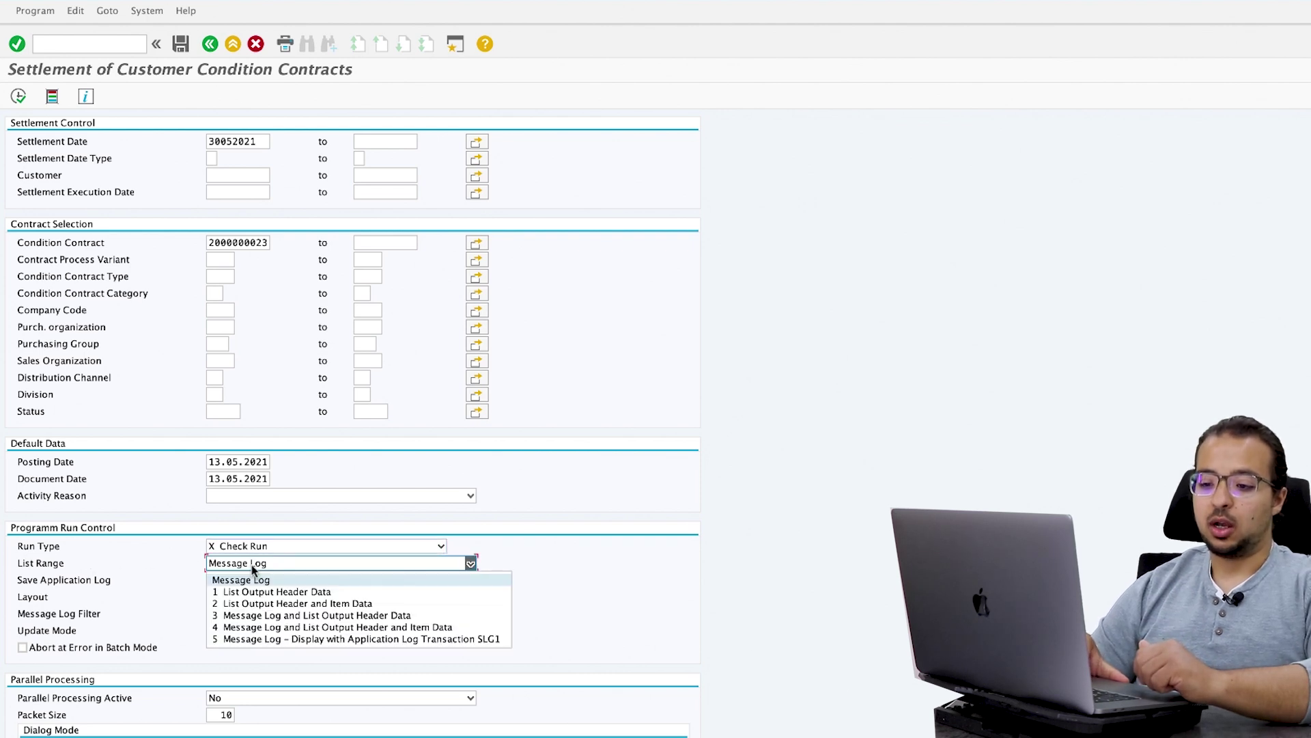
pyautogui.click(249, 604)
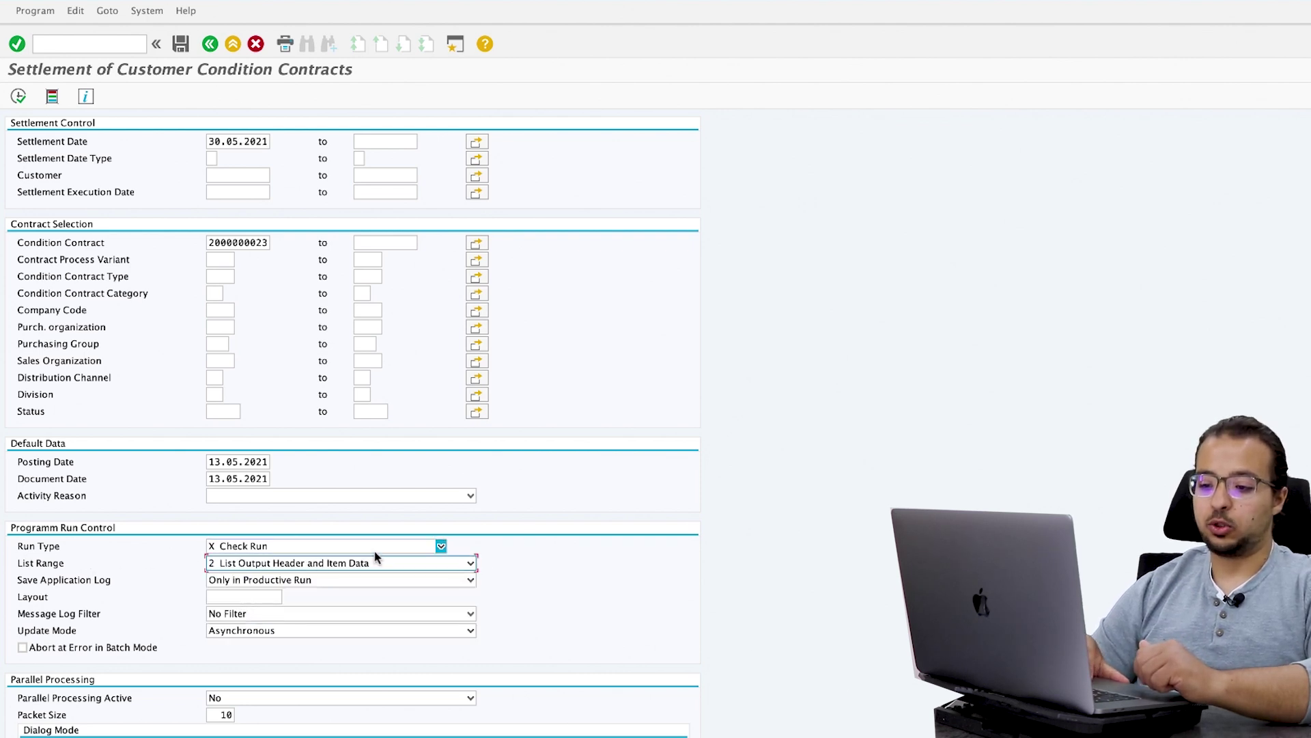
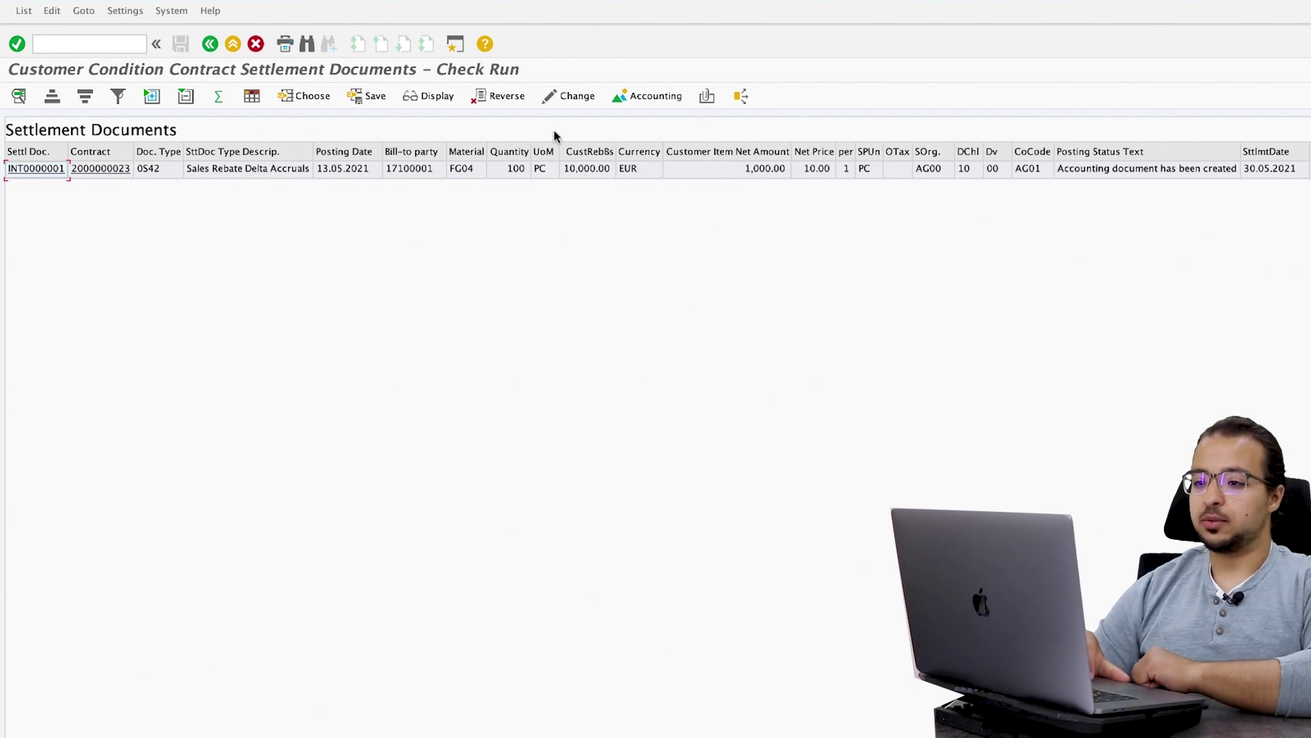
# - Return from the check run to the settlement selection, set the run type to Live Run, and execute the settlement
pyautogui.click(210, 44)
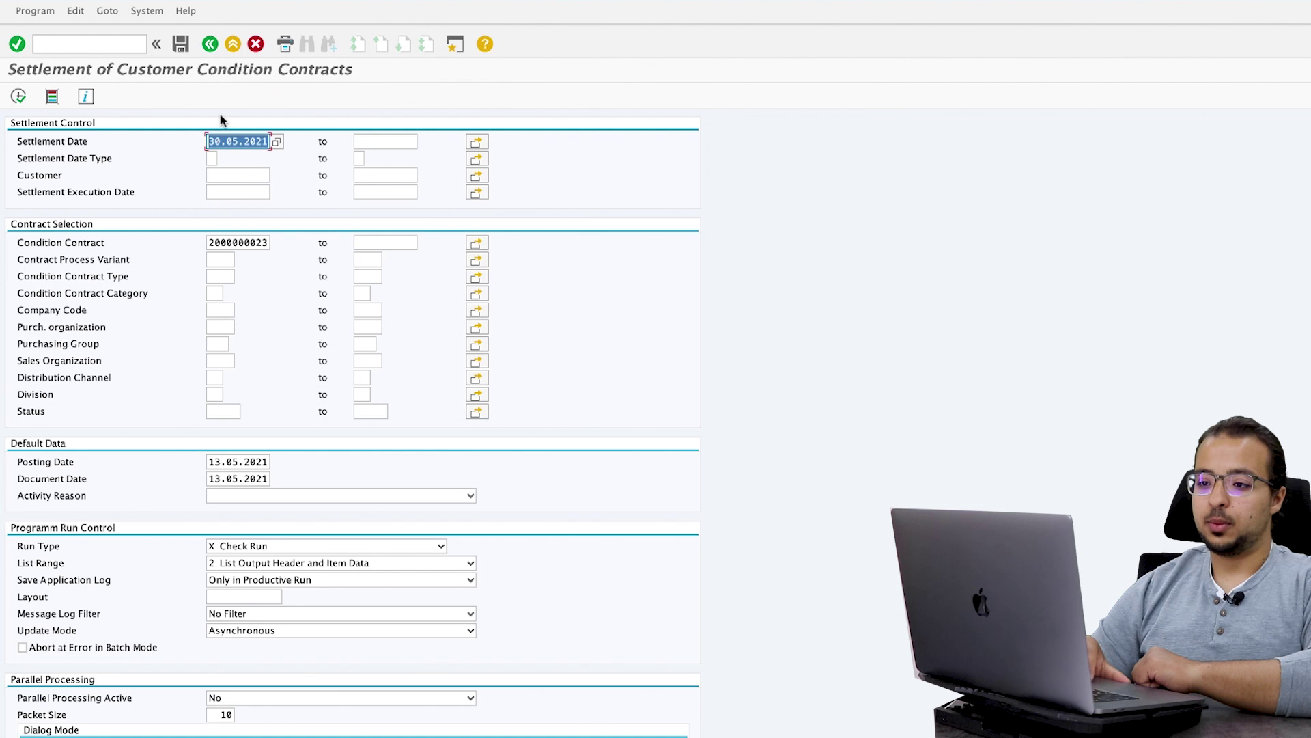
pyautogui.click(252, 549)
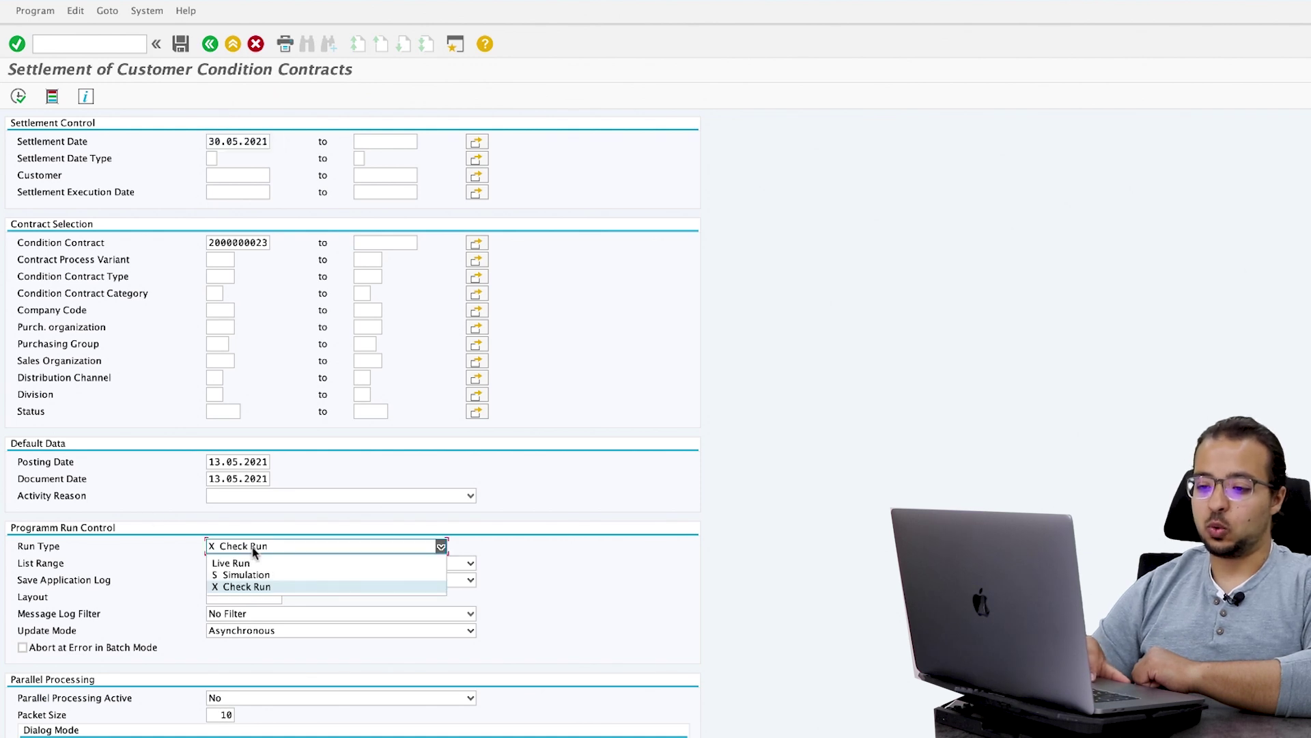
pyautogui.click(252, 562)
pyautogui.click(22, 98)
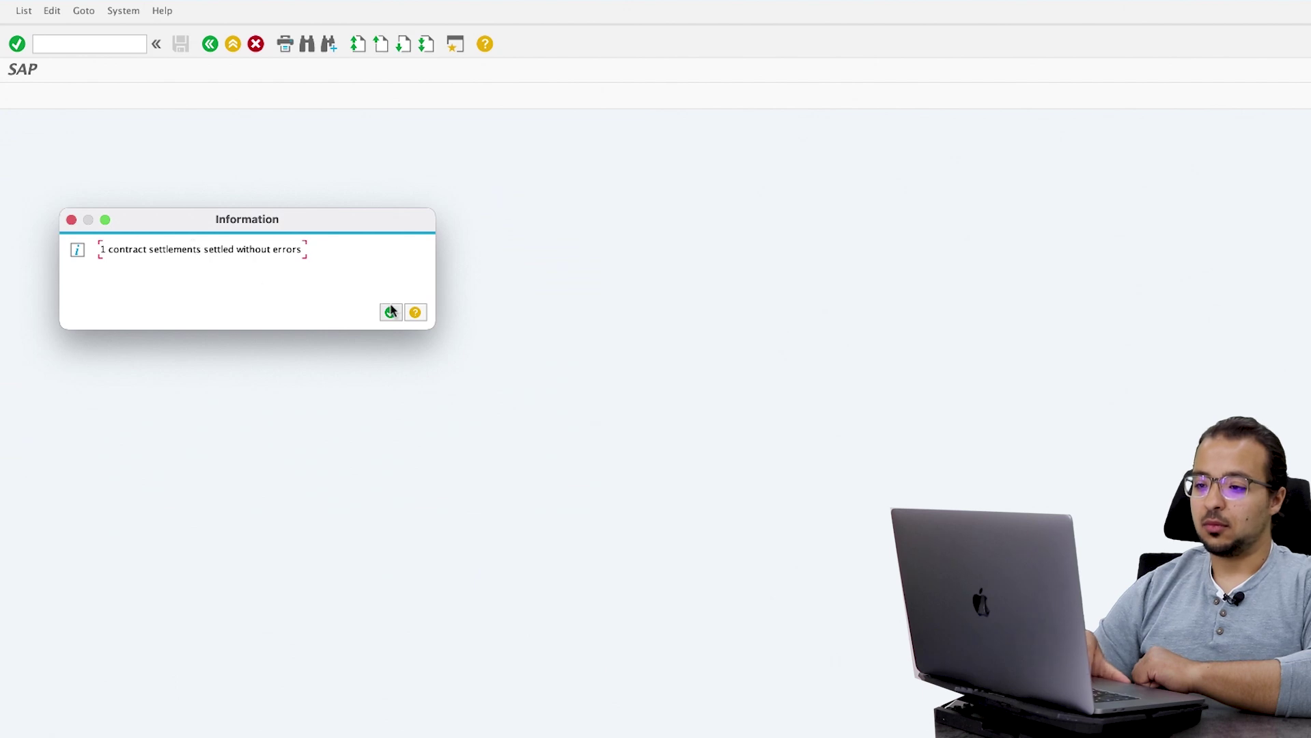
pyautogui.click(392, 312)
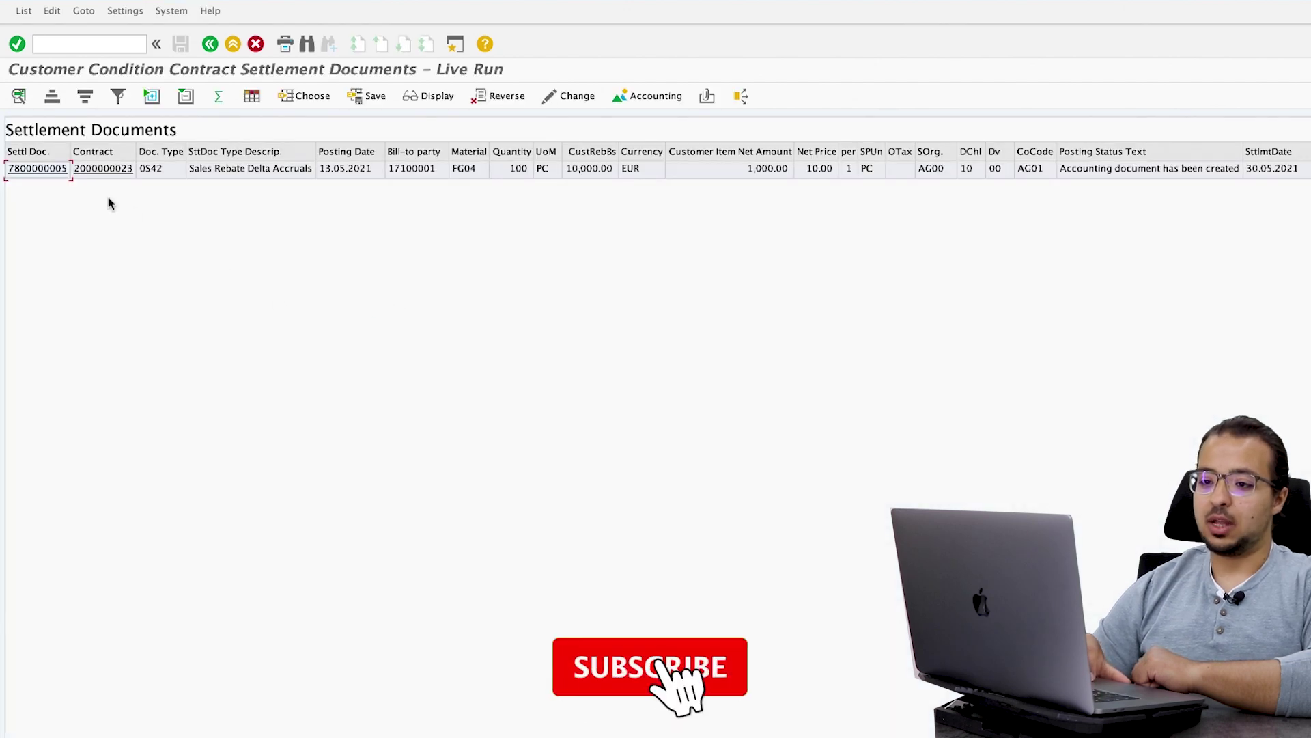
# - Display the new settlement document and look at its list of accounting documents
pyautogui.click(37, 174)
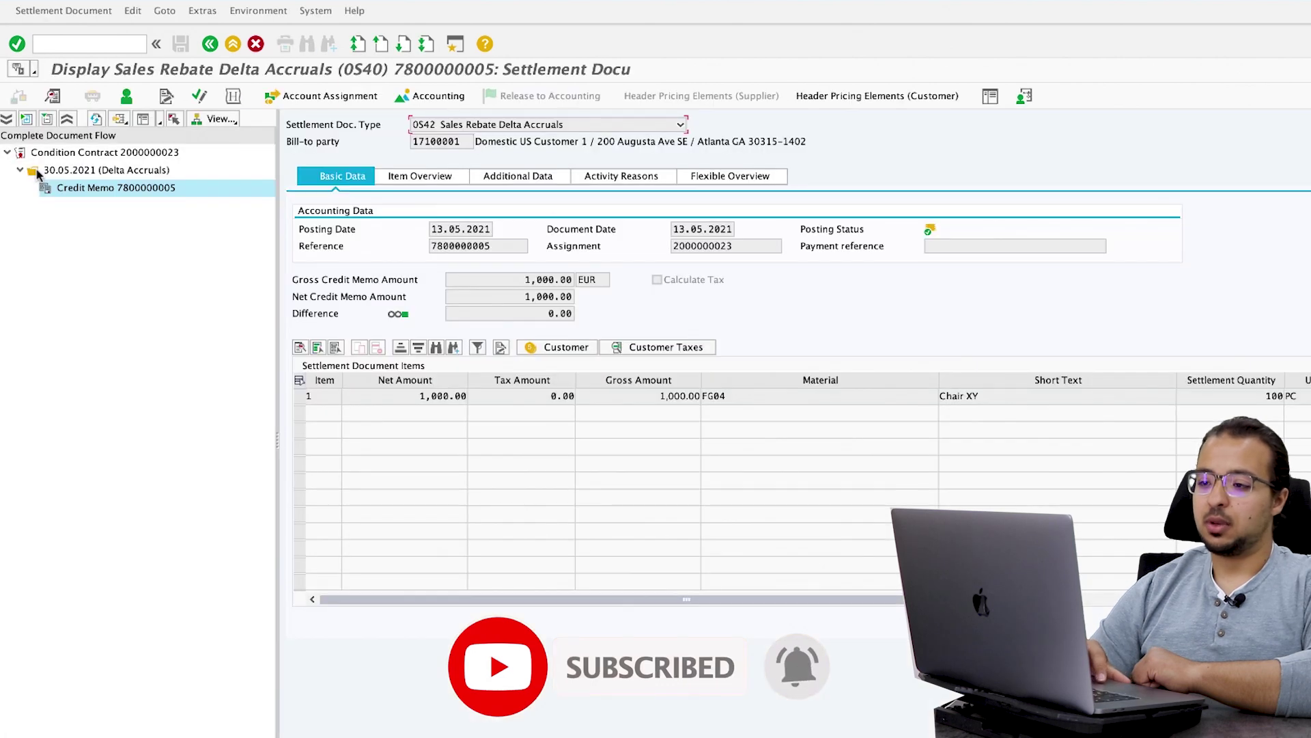
pyautogui.click(425, 101)
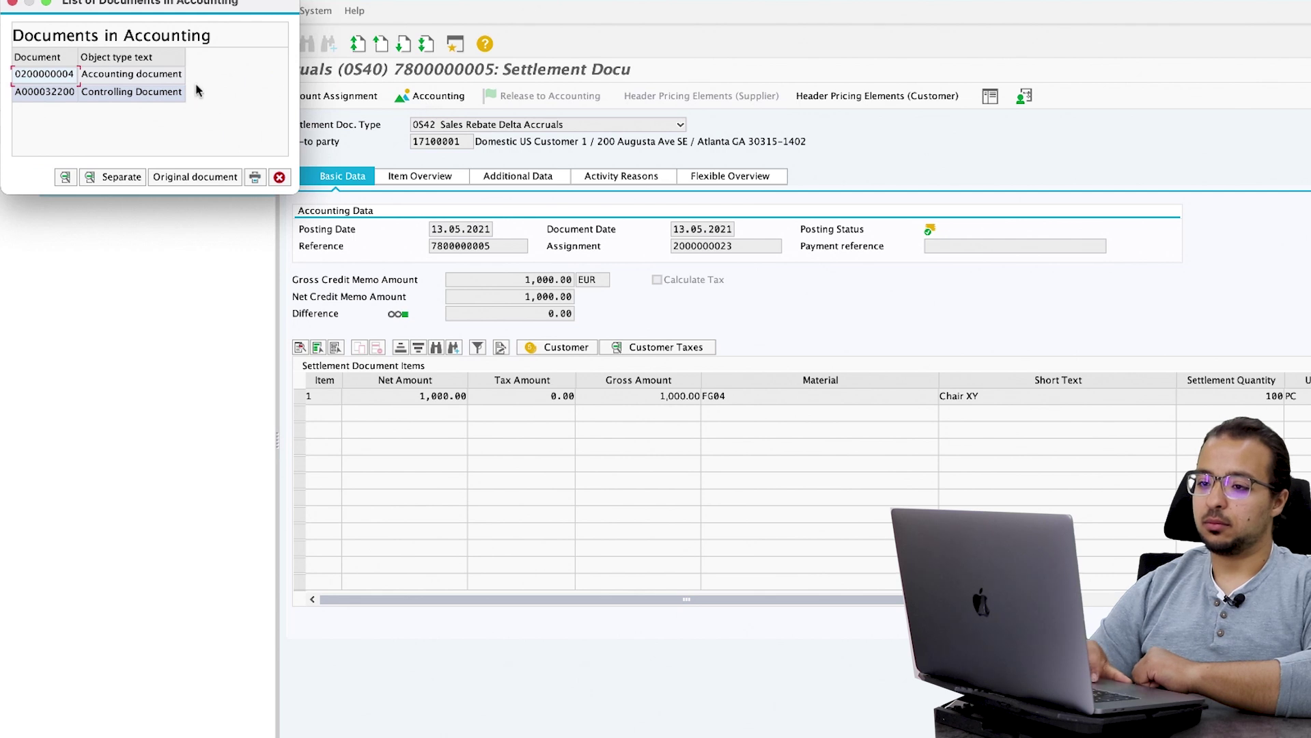
pyautogui.click(279, 177)
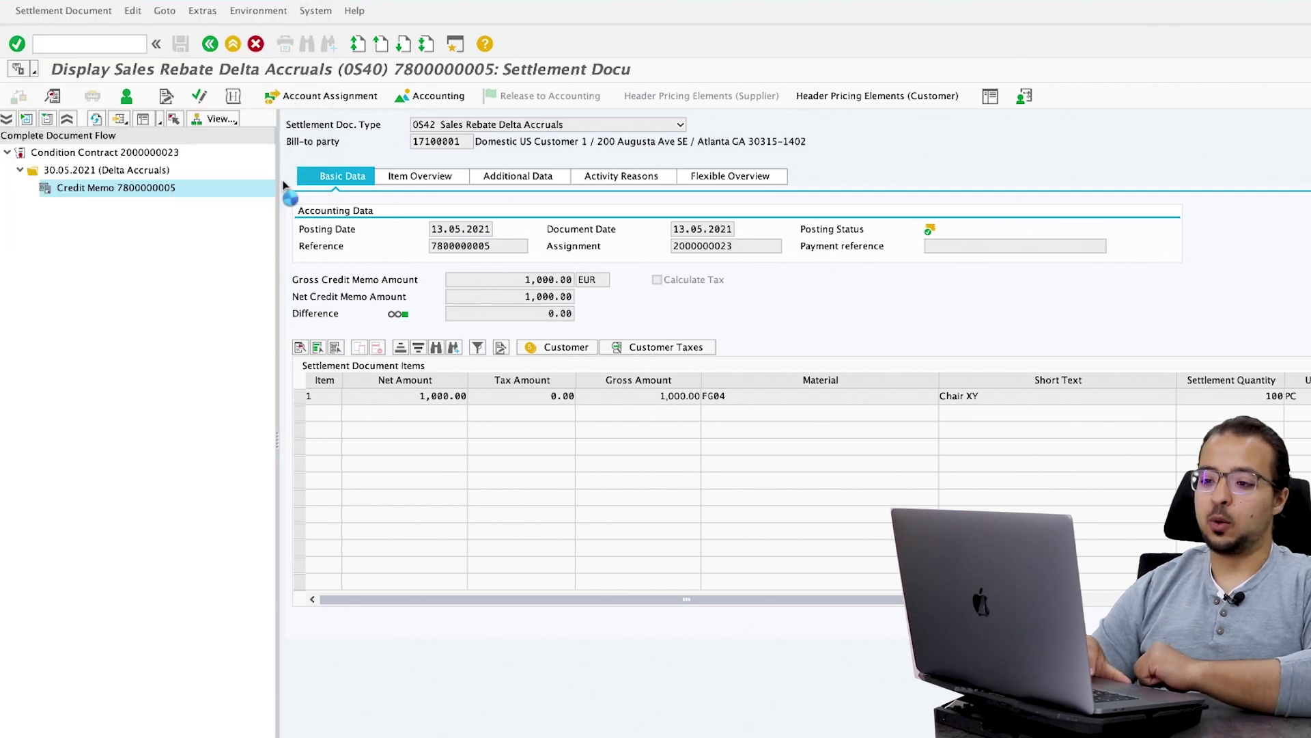
# - Examine the business volume, rebate and rebate accrual conditions in the customer pricing elements of settlement item 1
pyautogui.click(301, 397)
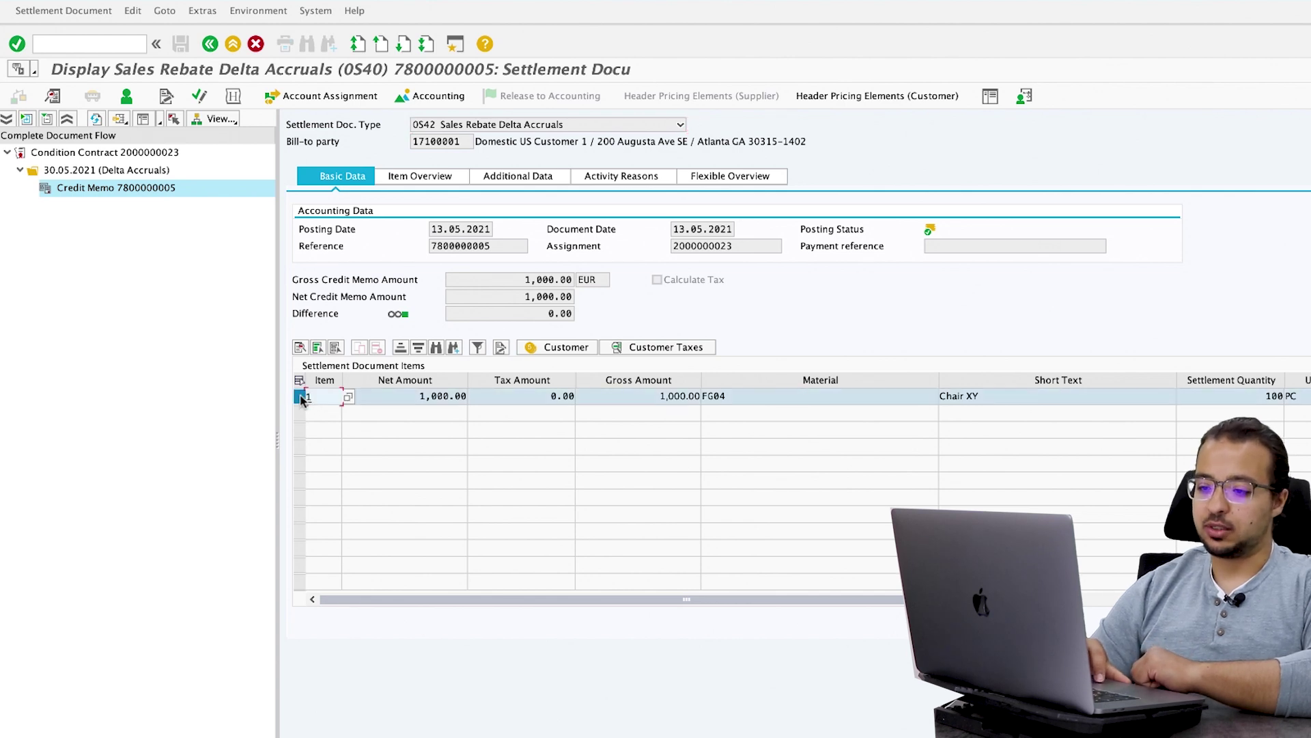
pyautogui.click(546, 348)
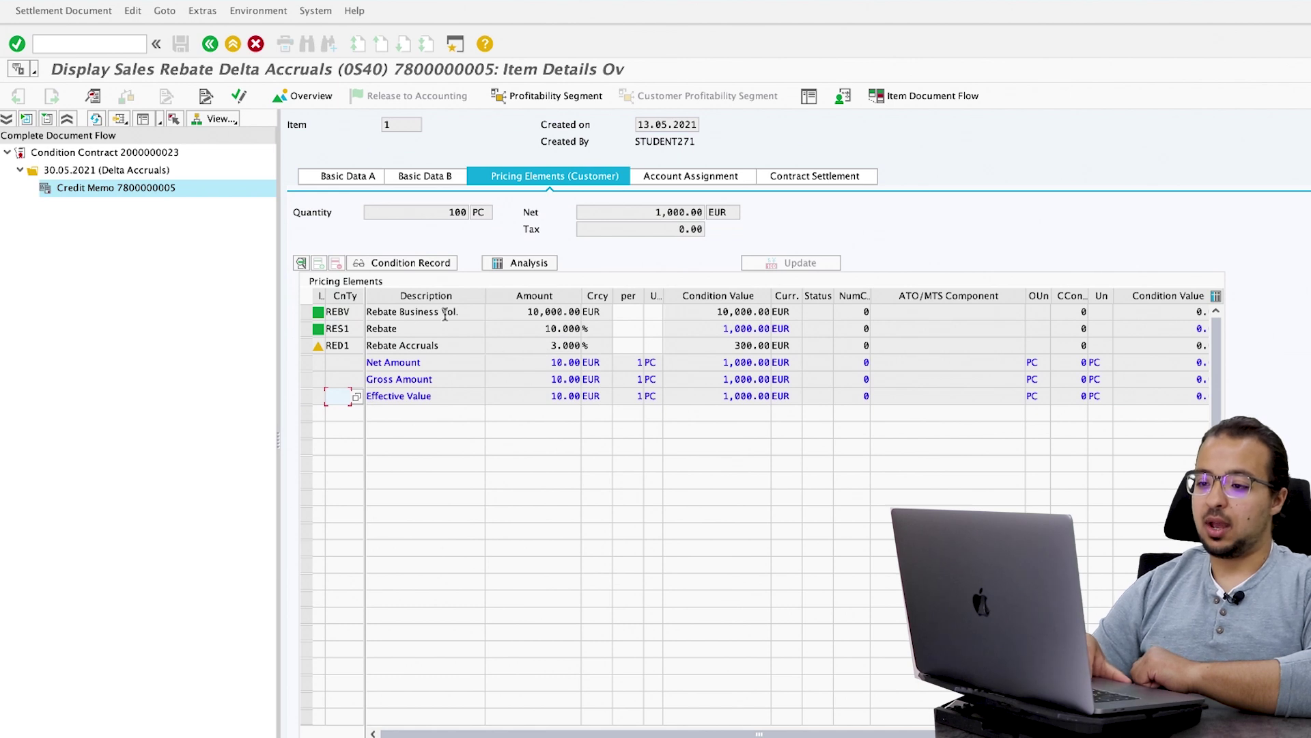
pyautogui.moveTo(461, 312); pyautogui.dragTo(363, 311)
pyautogui.moveTo(508, 312); pyautogui.dragTo(594, 311)
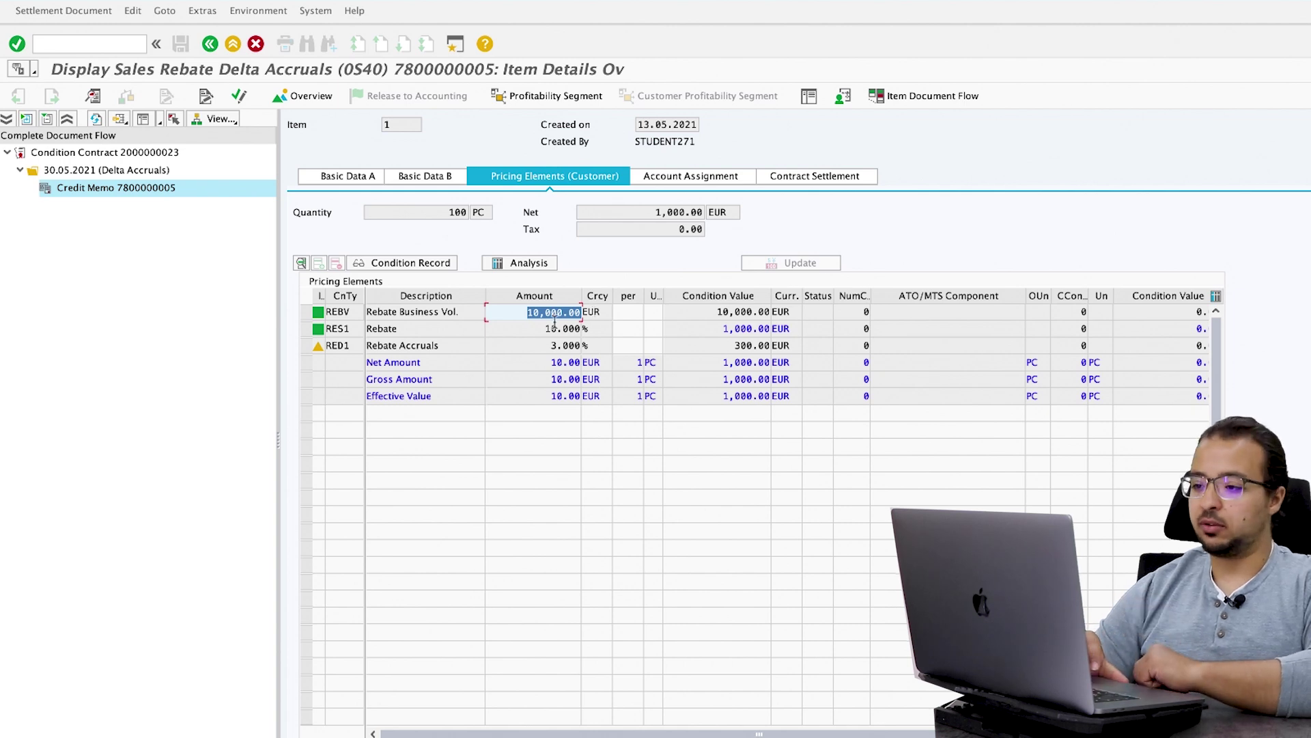
pyautogui.click(428, 333)
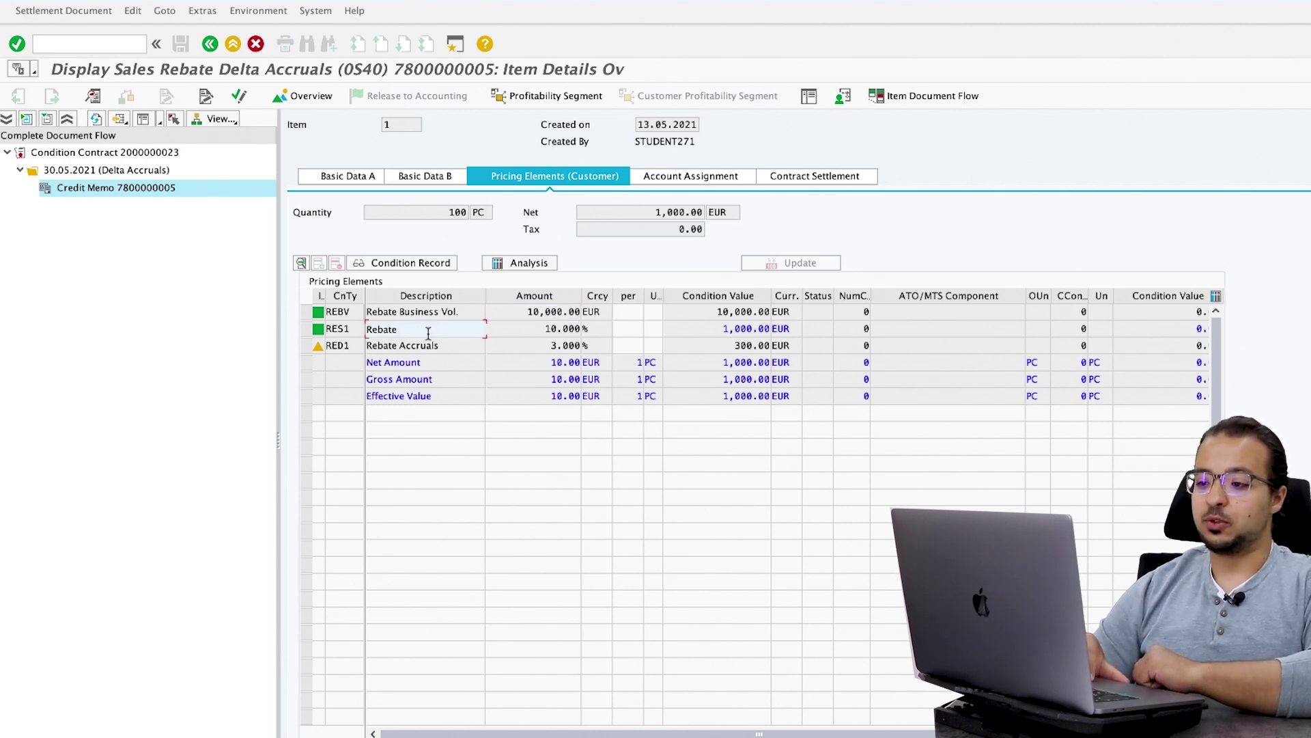
pyautogui.moveTo(509, 331); pyautogui.dragTo(584, 329)
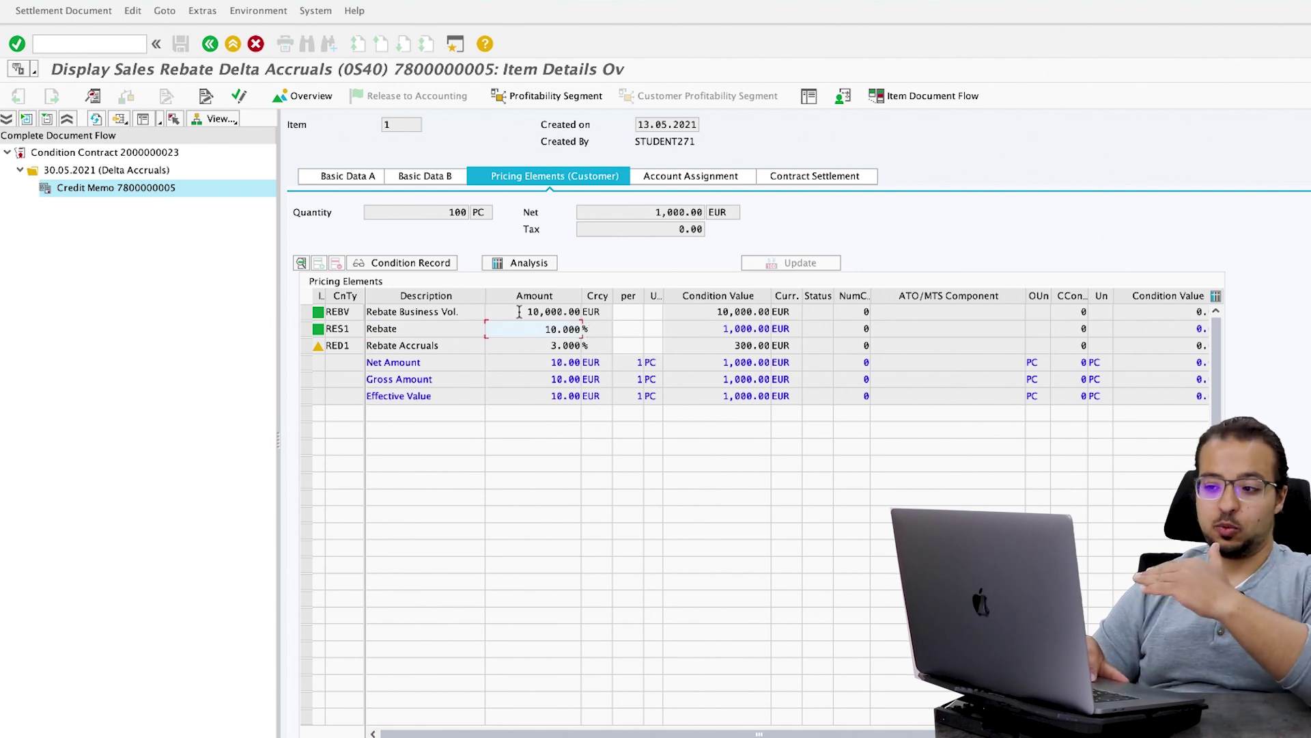
pyautogui.click(458, 347)
pyautogui.moveTo(457, 346); pyautogui.dragTo(369, 347)
pyautogui.moveTo(513, 345); pyautogui.dragTo(615, 352)
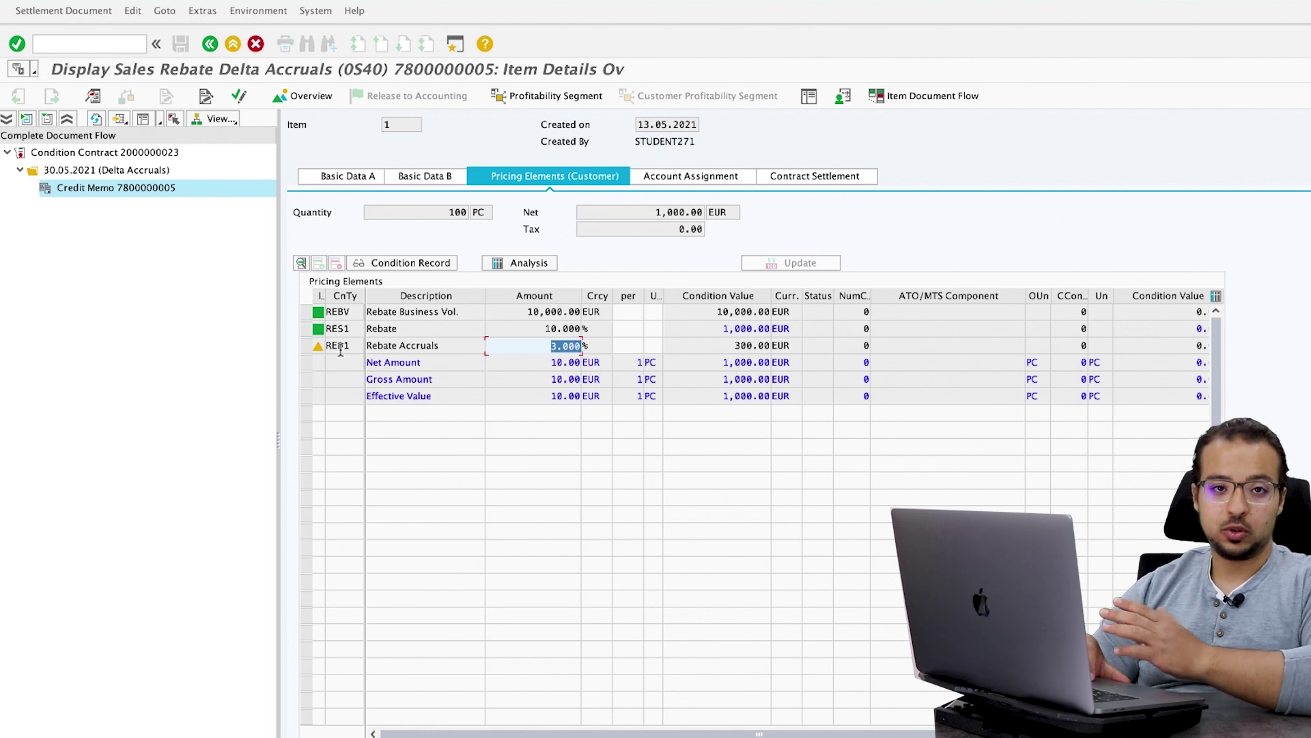
pyautogui.doubleClick(550, 328)
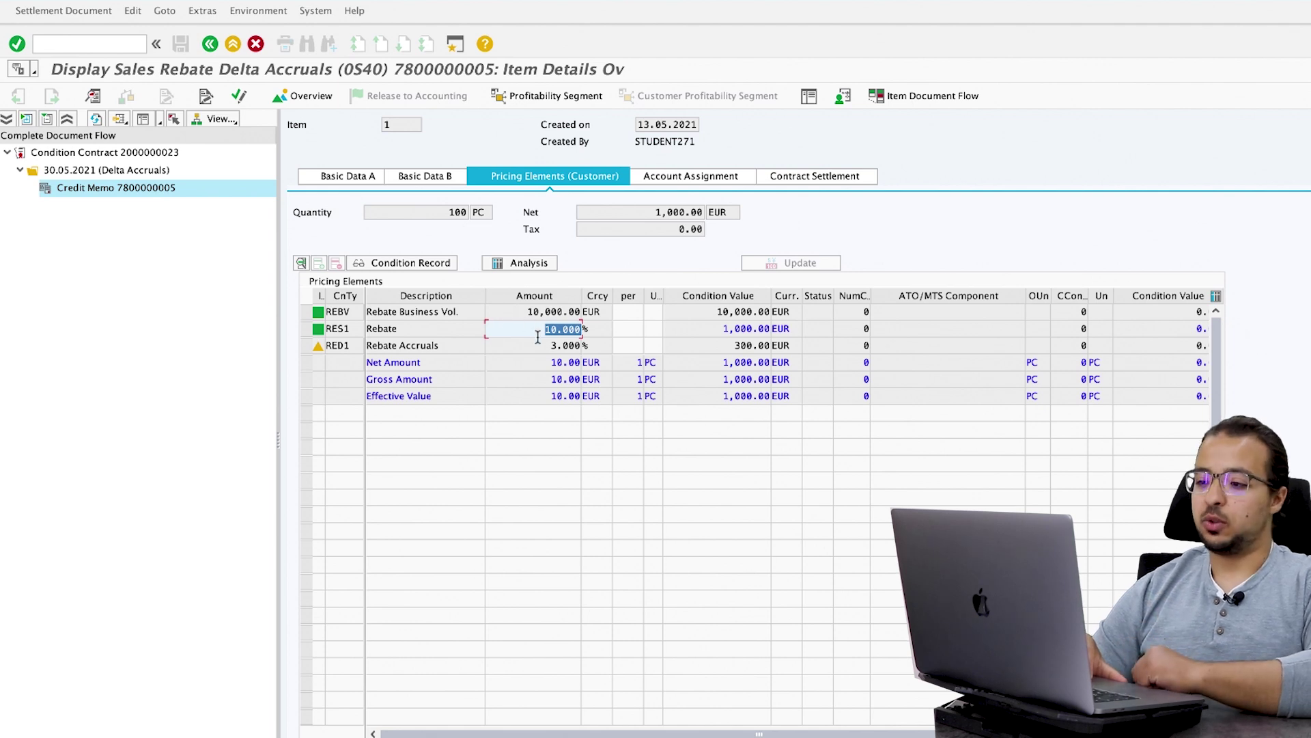
pyautogui.moveTo(525, 312); pyautogui.dragTo(575, 315)
pyautogui.moveTo(695, 330); pyautogui.dragTo(772, 332)
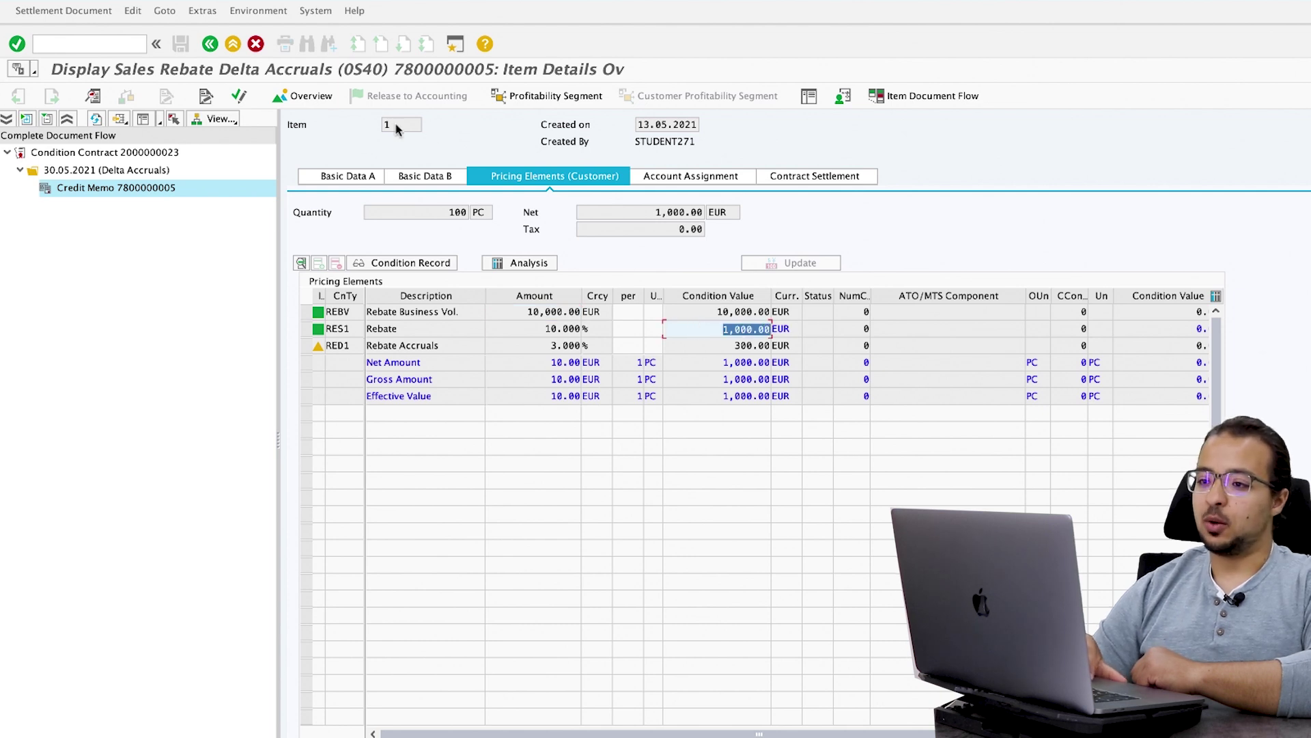
# - Return to the settlement document overview and examine the line items of its accounting document
pyautogui.click(210, 43)
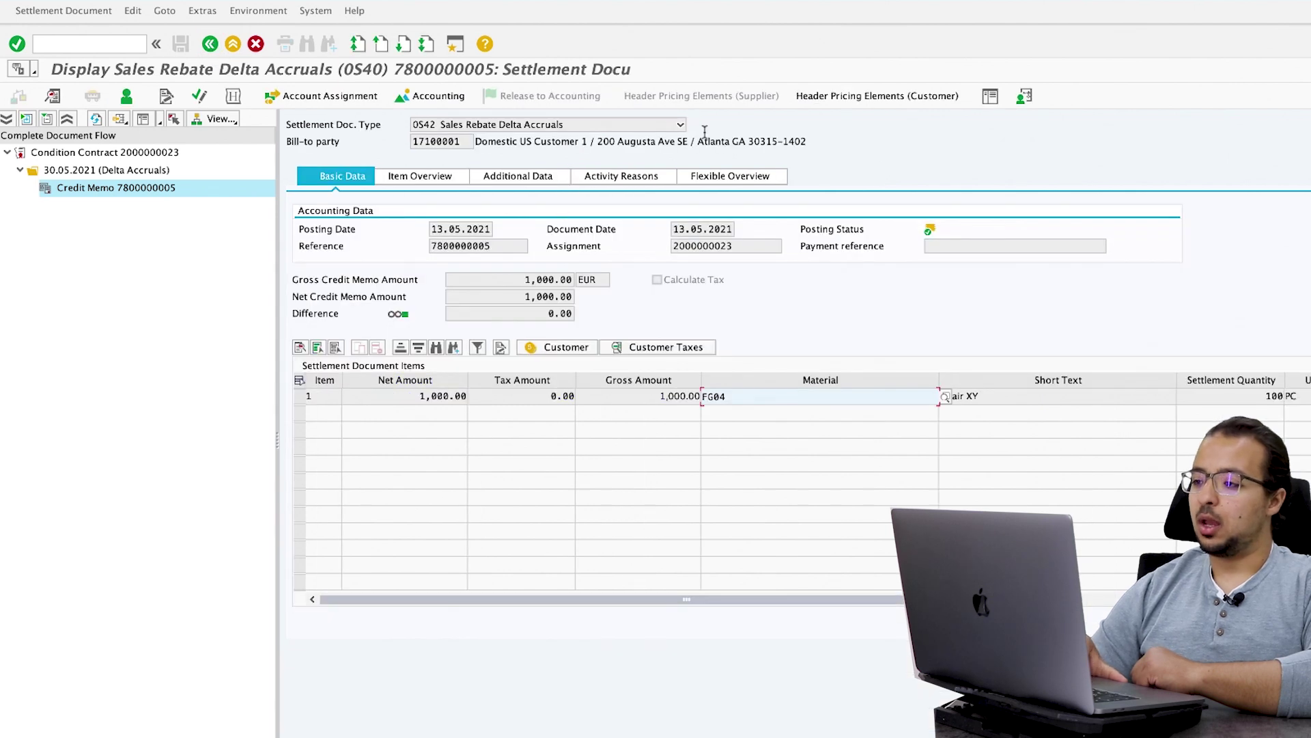
pyautogui.click(441, 96)
pyautogui.doubleClick(115, 77)
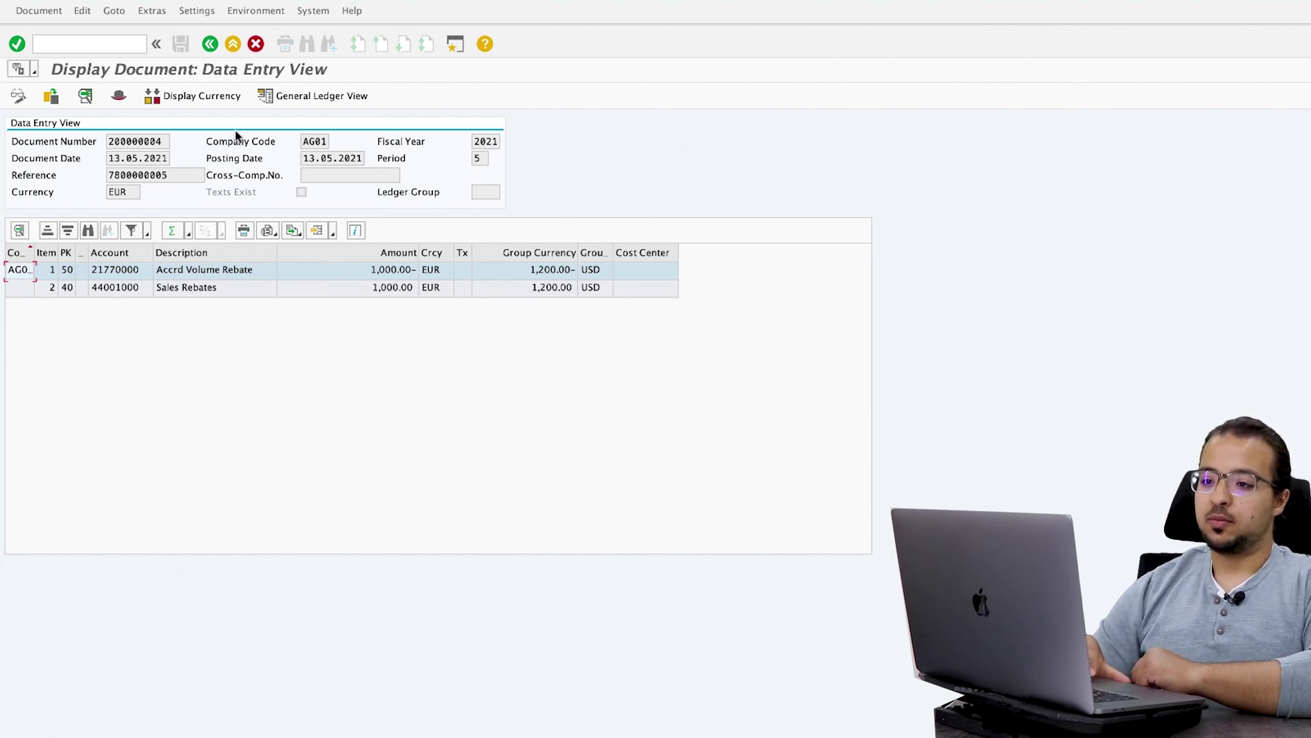
pyautogui.click(210, 45)
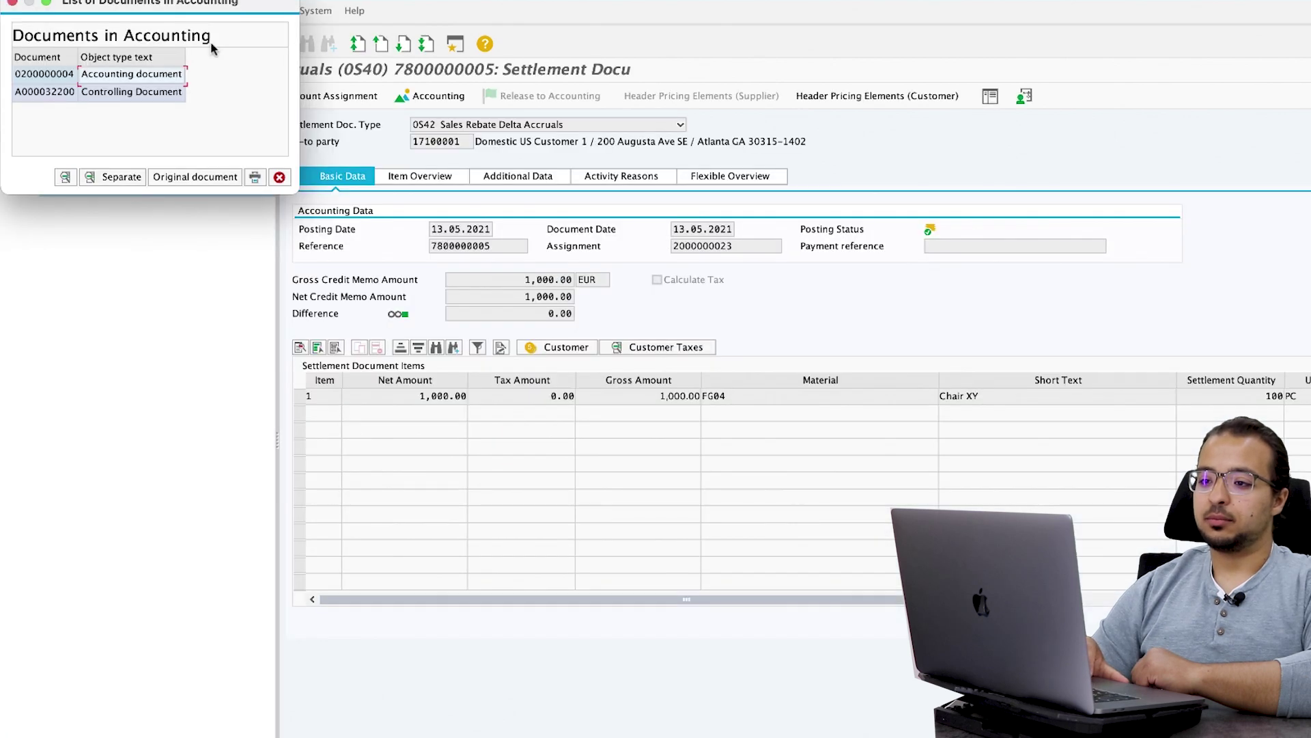
pyautogui.click(281, 178)
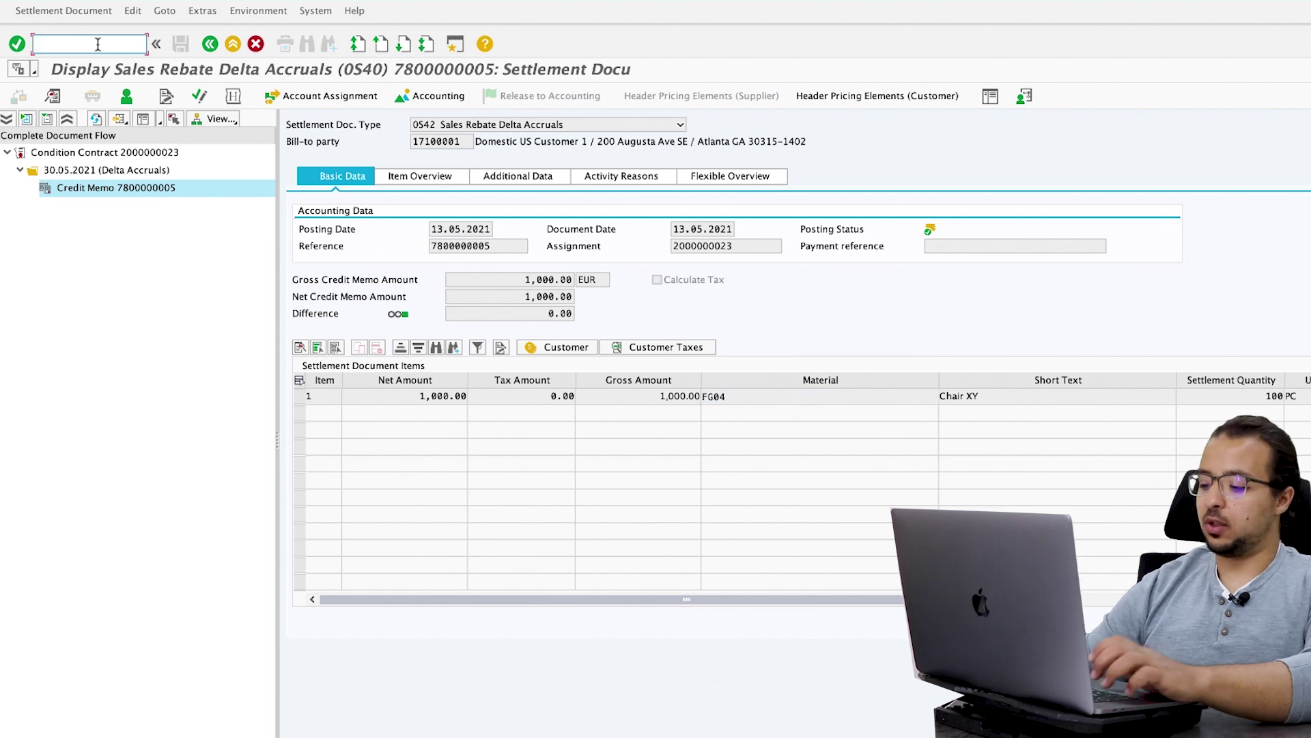
# - Start a new standard order with transaction /nva01 and enter material FG04 as the first item
pyautogui.write('/nva01')
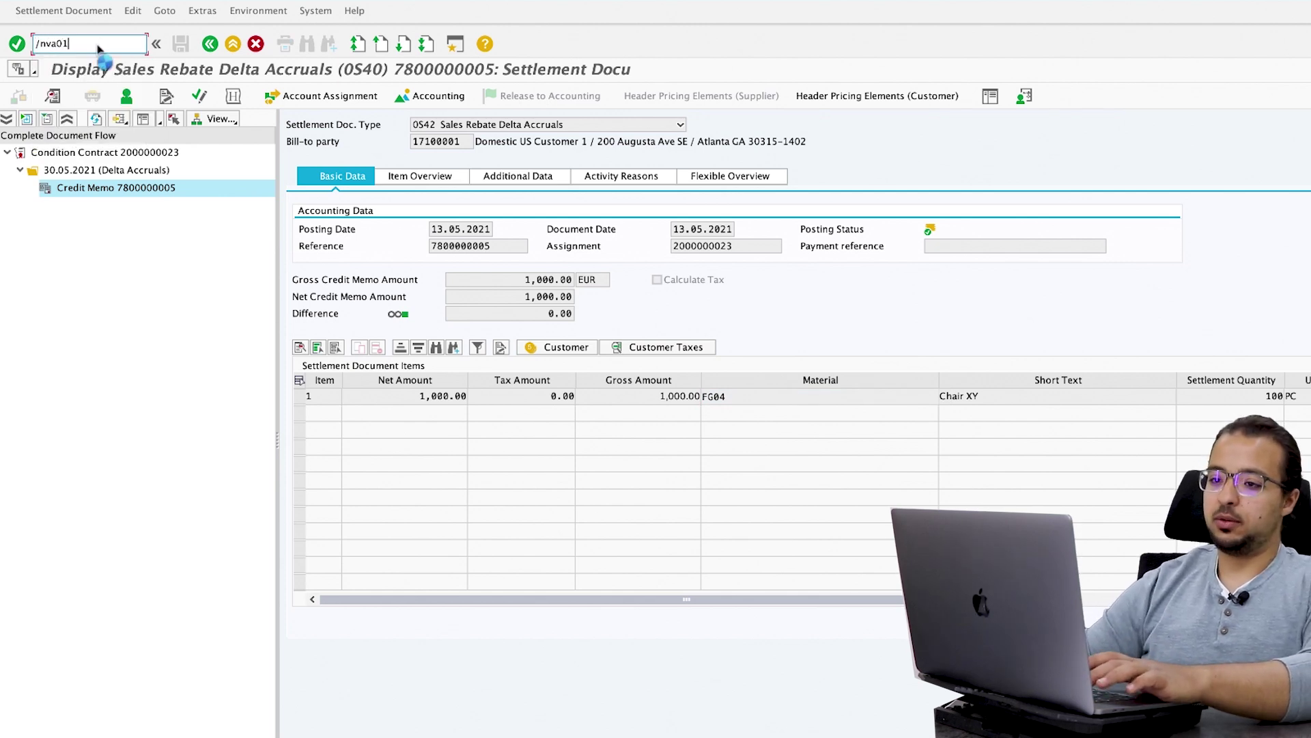
pyautogui.press('Return')
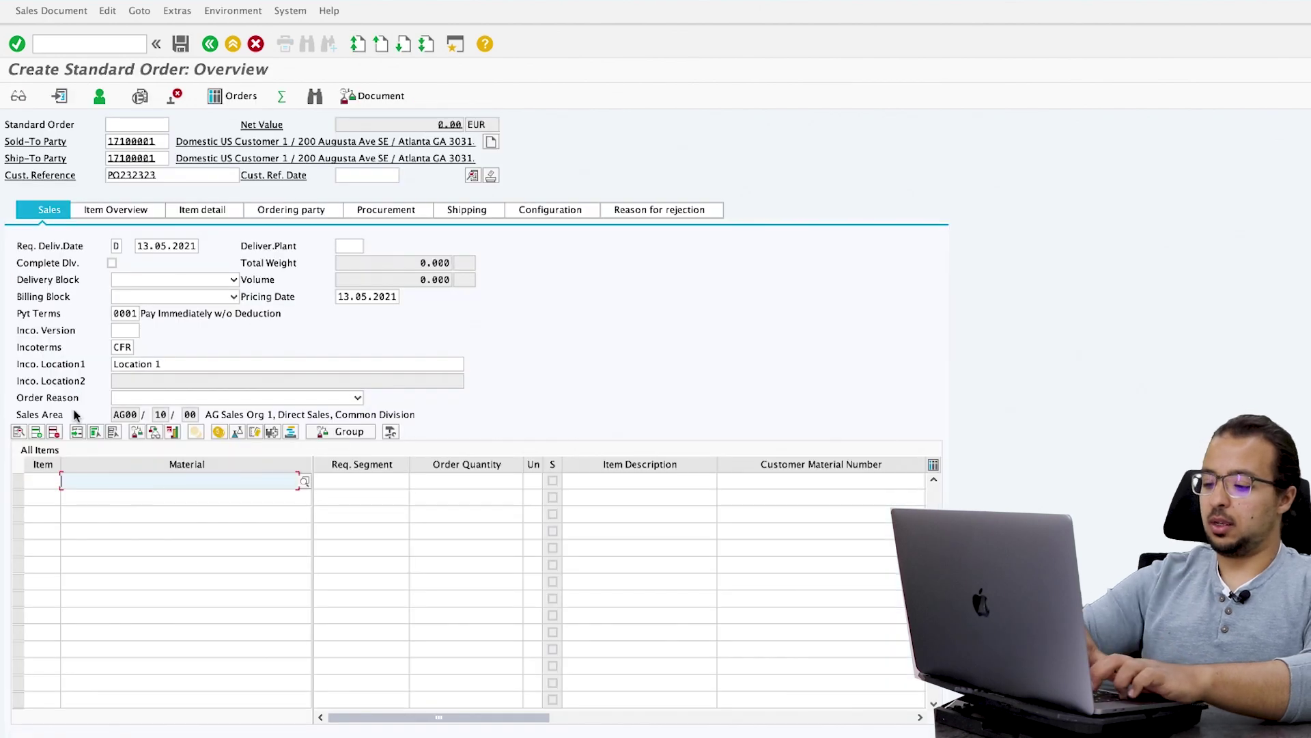
pyautogui.write('FG03')
pyautogui.press('BackSpace')
pyautogui.write('4')
pyautogui.press('Return')
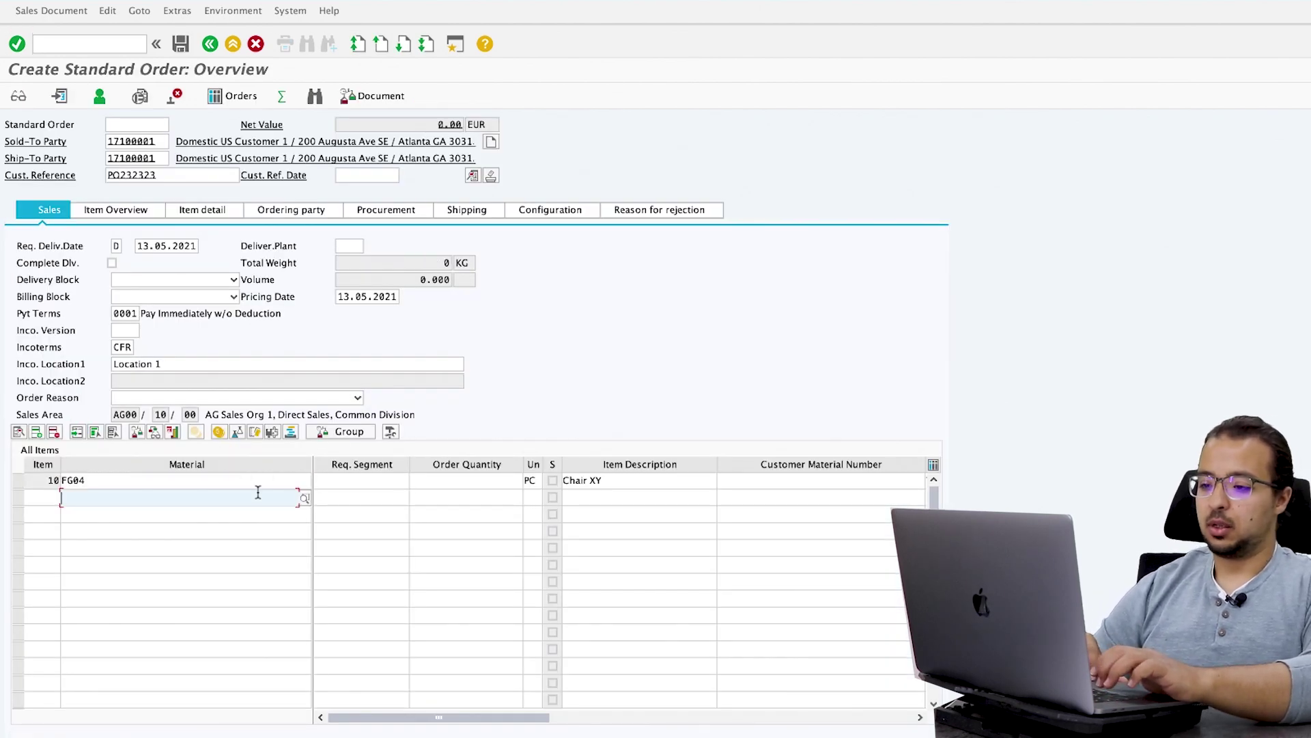
# - Set the FG04 item's order quantity to 30 and the order reason to 001 Sales Call, and save the order
pyautogui.click(446, 483)
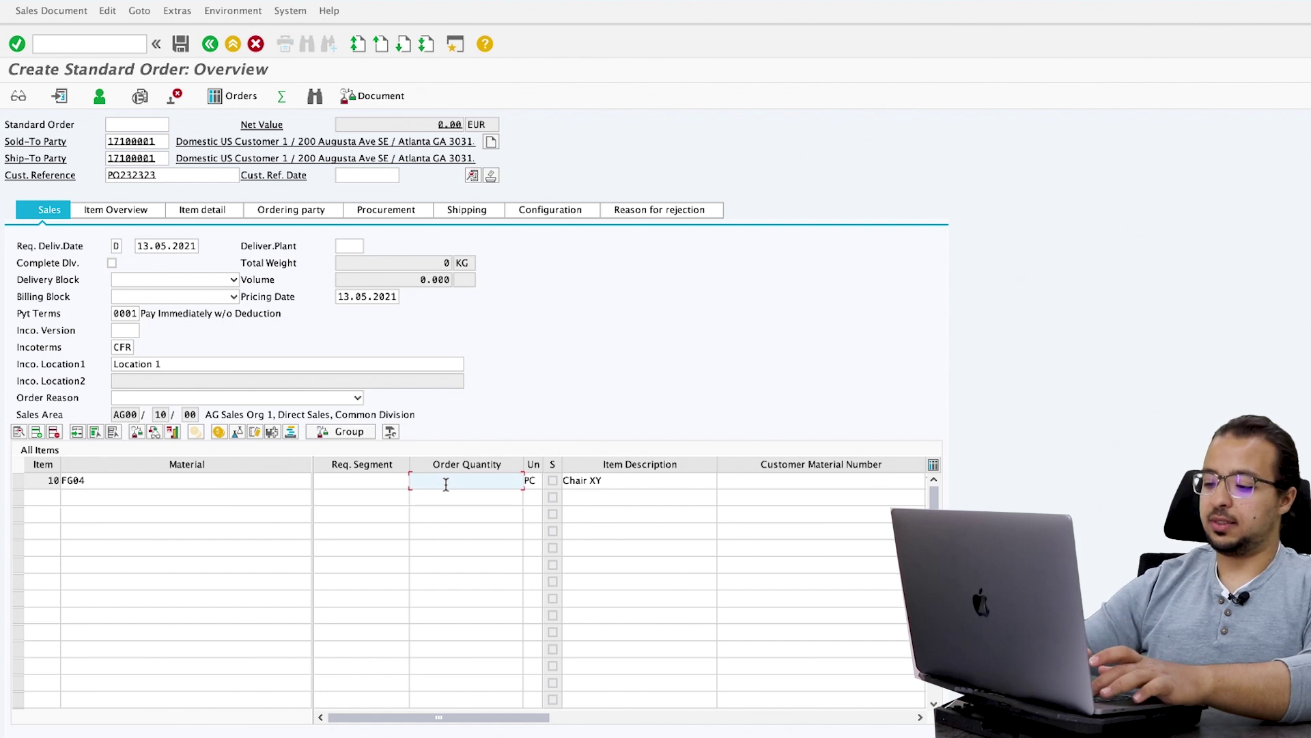
pyautogui.write('30')
pyautogui.press('Return')
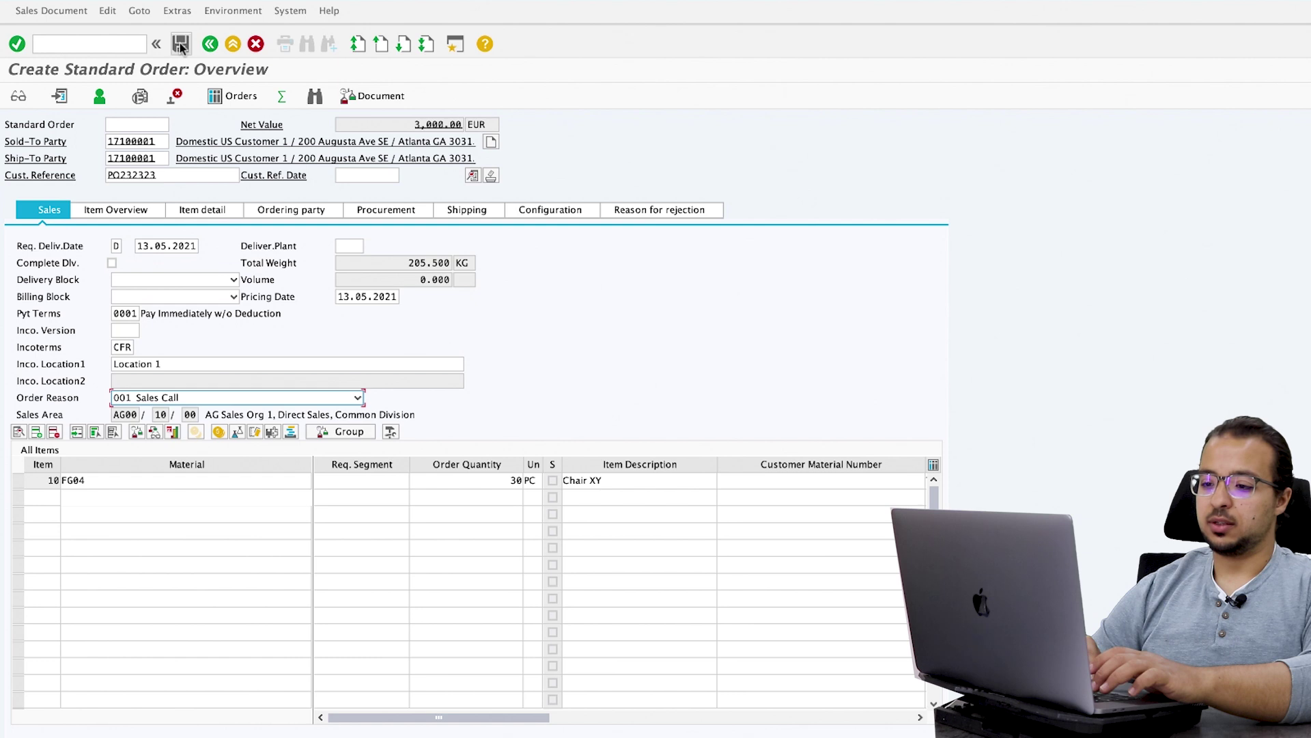
pyautogui.click(181, 46)
# - Start an outbound delivery with transaction /nvl01n for the newly saved sales order, keeping shipping point 1710
pyautogui.click(90, 45)
pyautogui.write('/nvl01n')
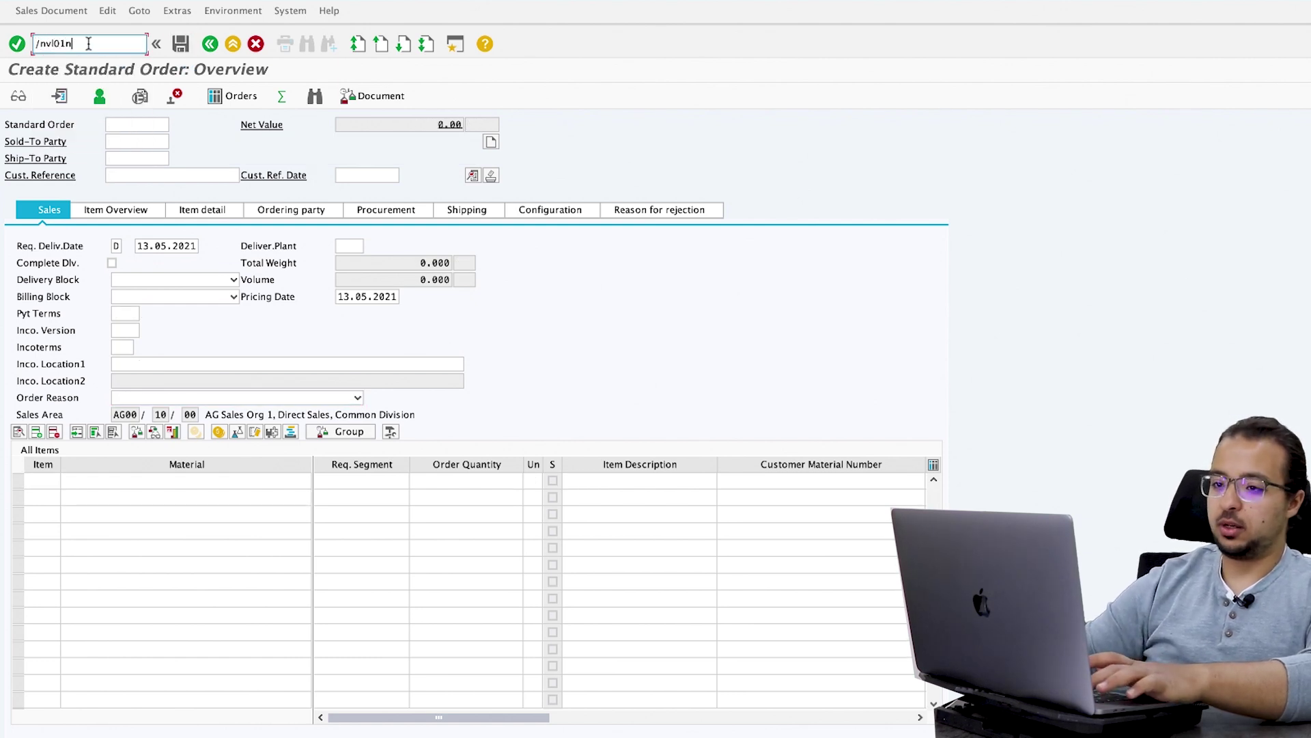
pyautogui.press('Return')
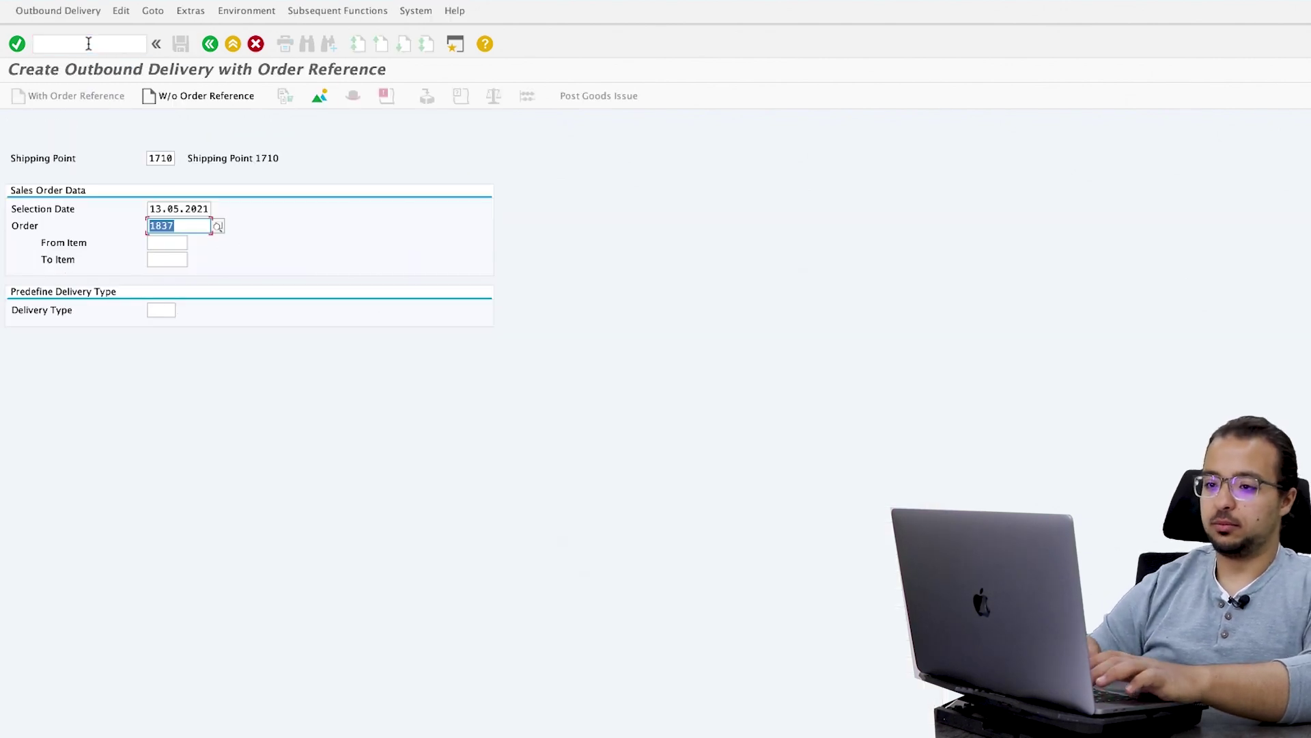
pyautogui.press('Return')
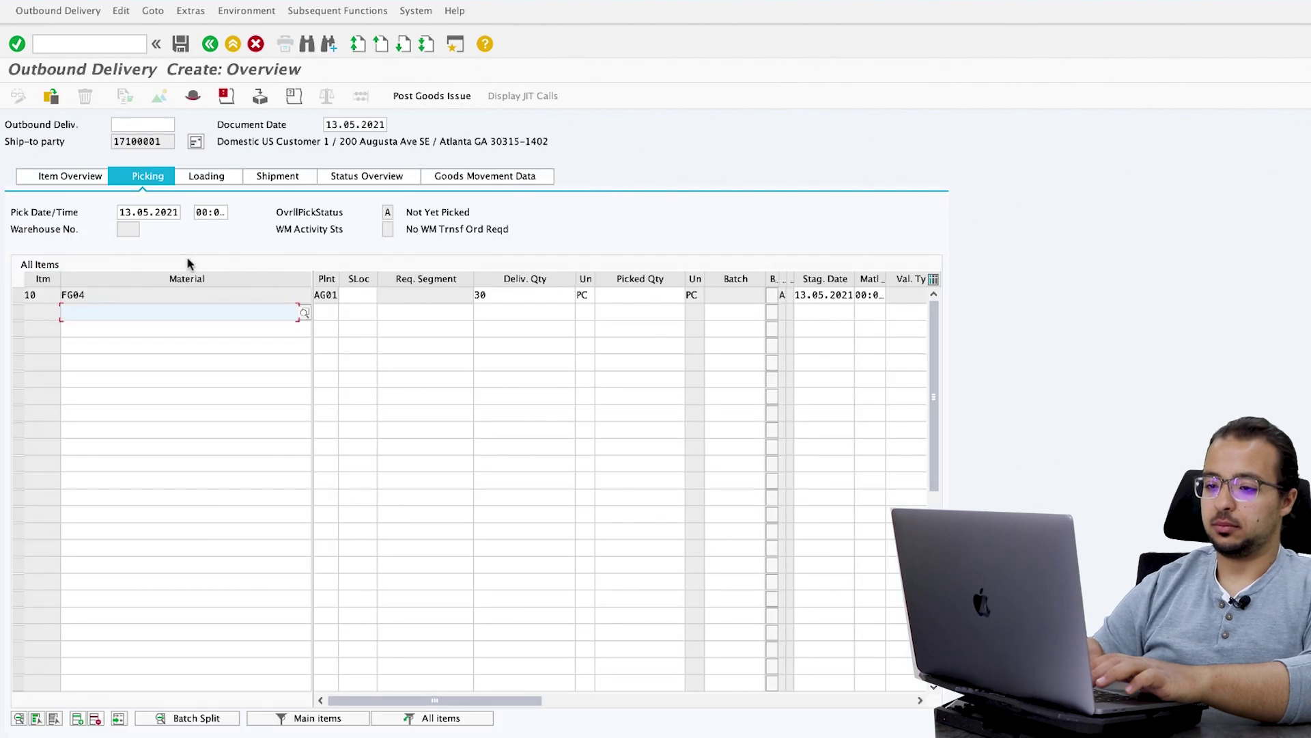
# - Set storage location 171B and picked quantity 30 for the FG04 delivery item, and post the goods issue
pyautogui.click(356, 298)
pyautogui.write('171B')
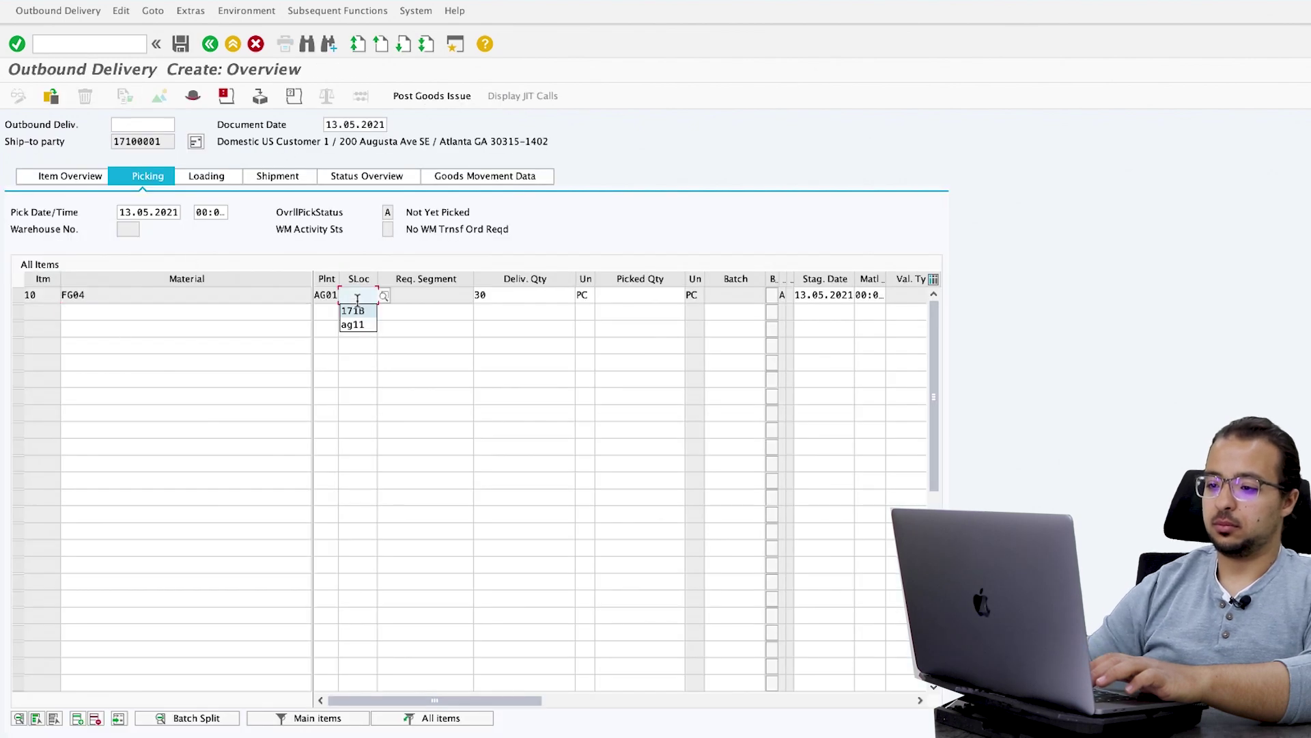
pyautogui.click(647, 293)
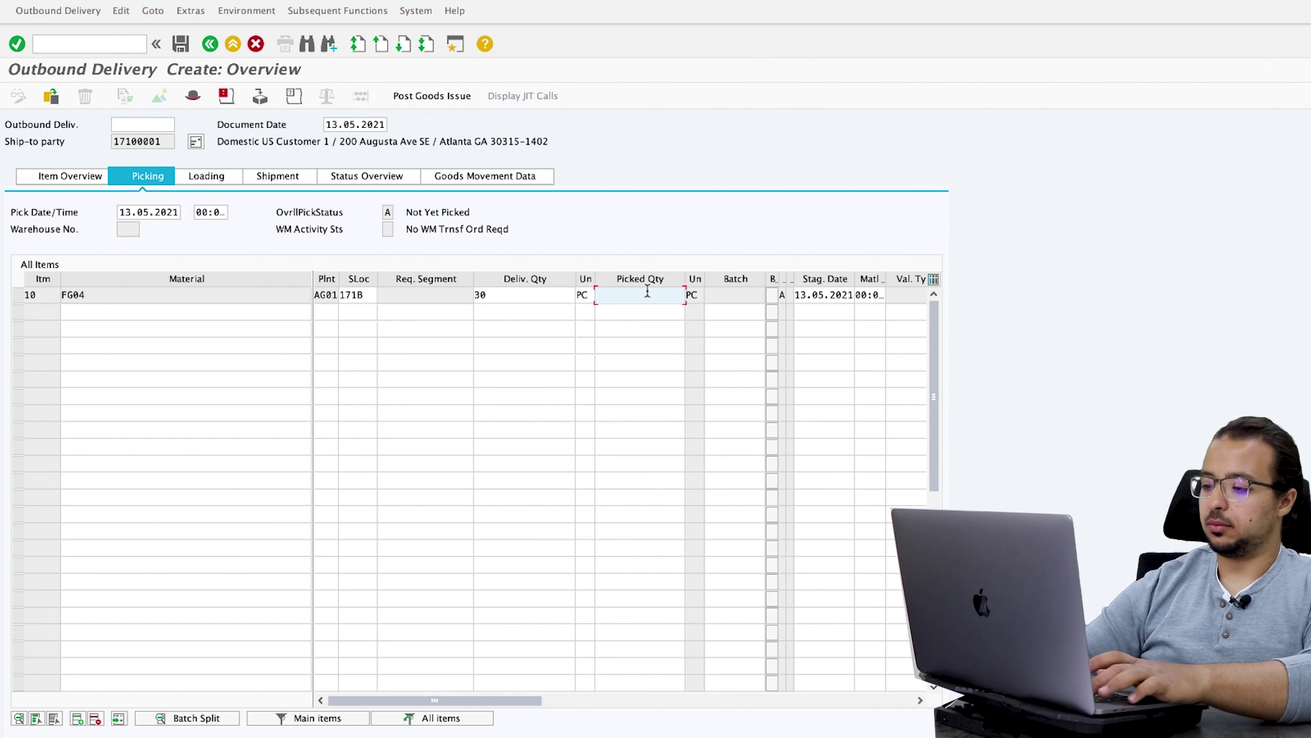
pyautogui.write('30')
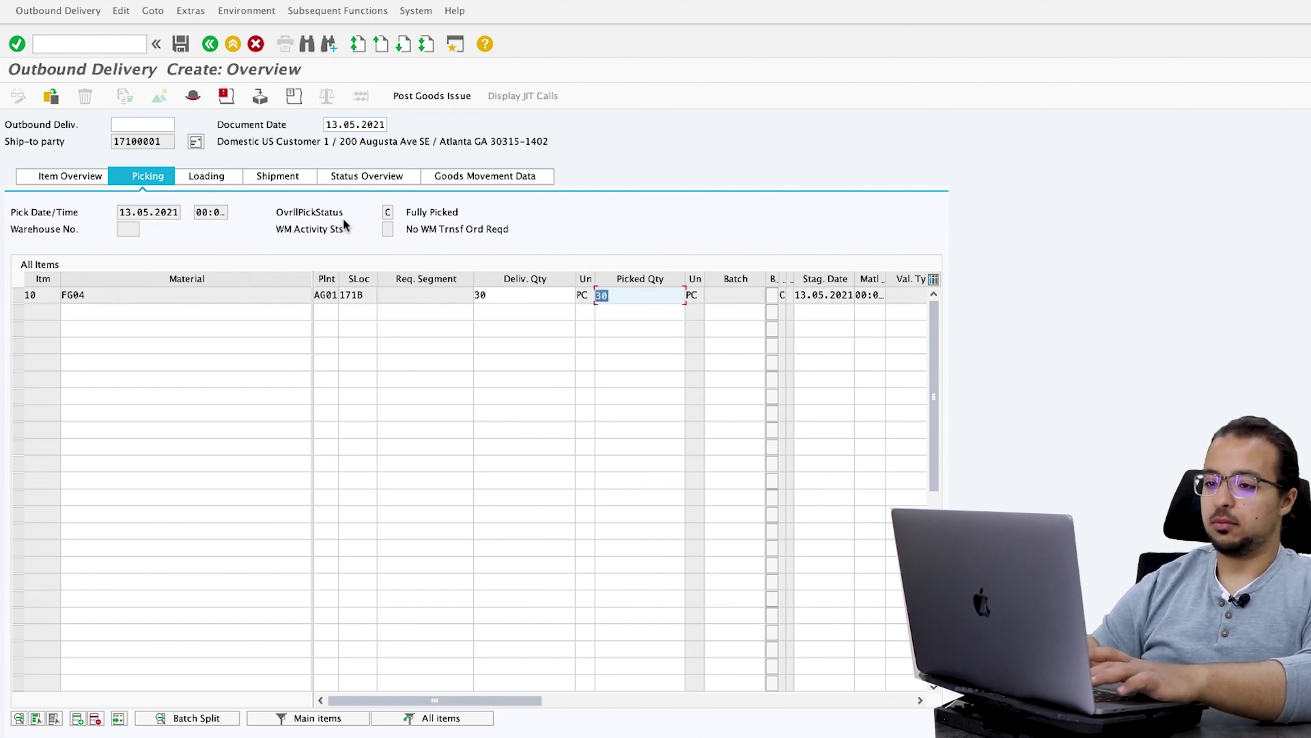
pyautogui.click(415, 90)
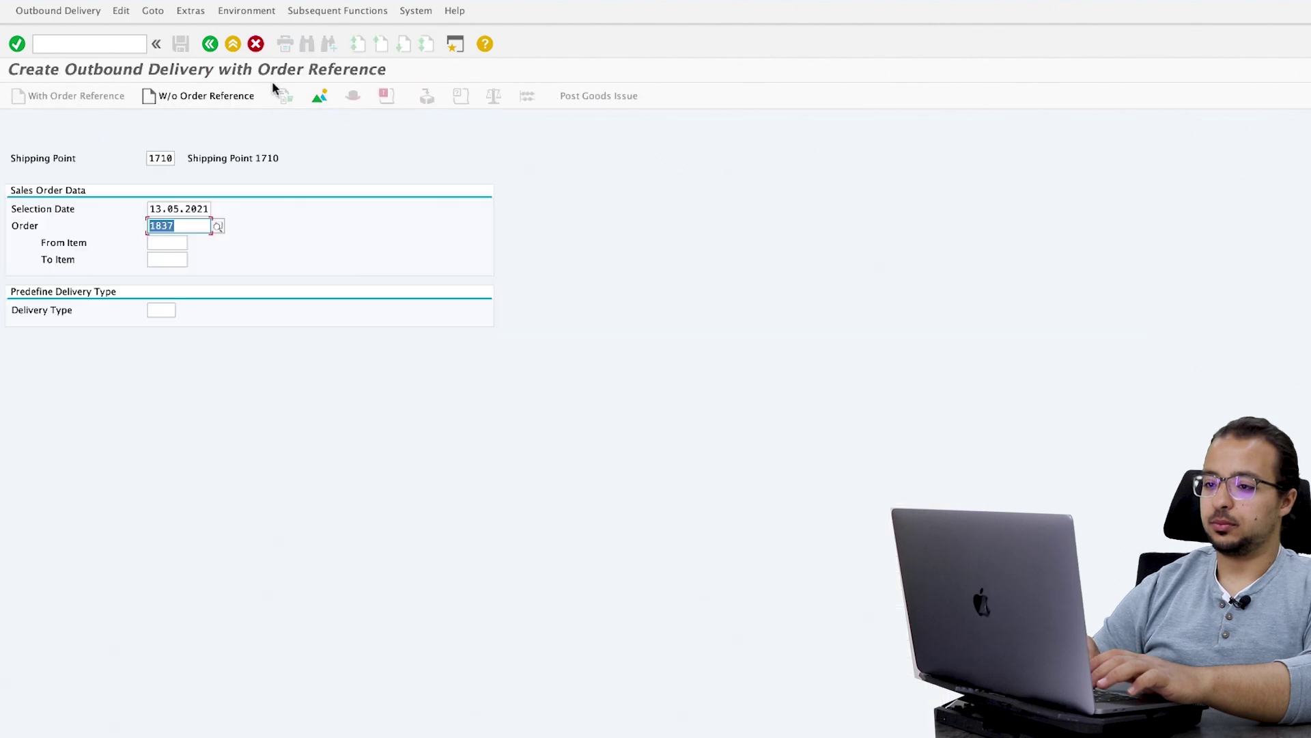
# - Create the invoice for the new delivery with transaction /nvf01 and save the billing document
pyautogui.click(110, 43)
pyautogui.write('/nv')
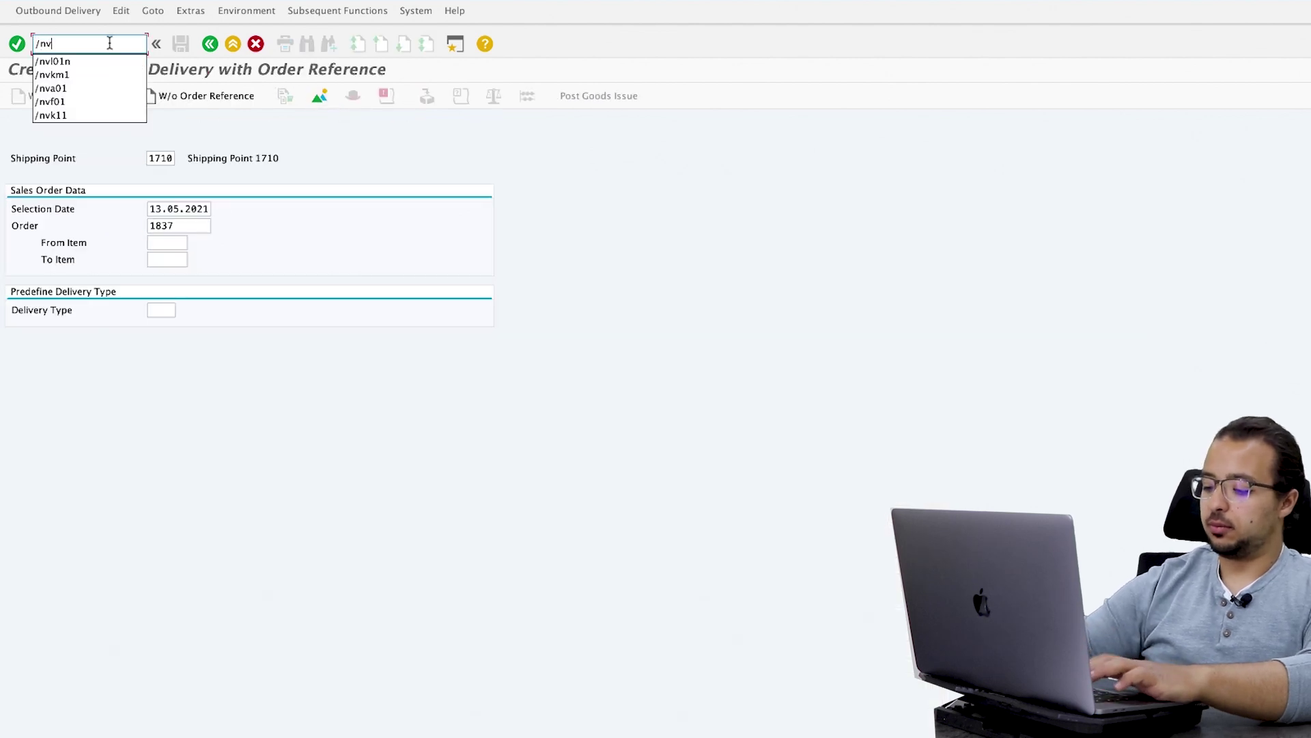
pyautogui.write('f01')
pyautogui.press('Return')
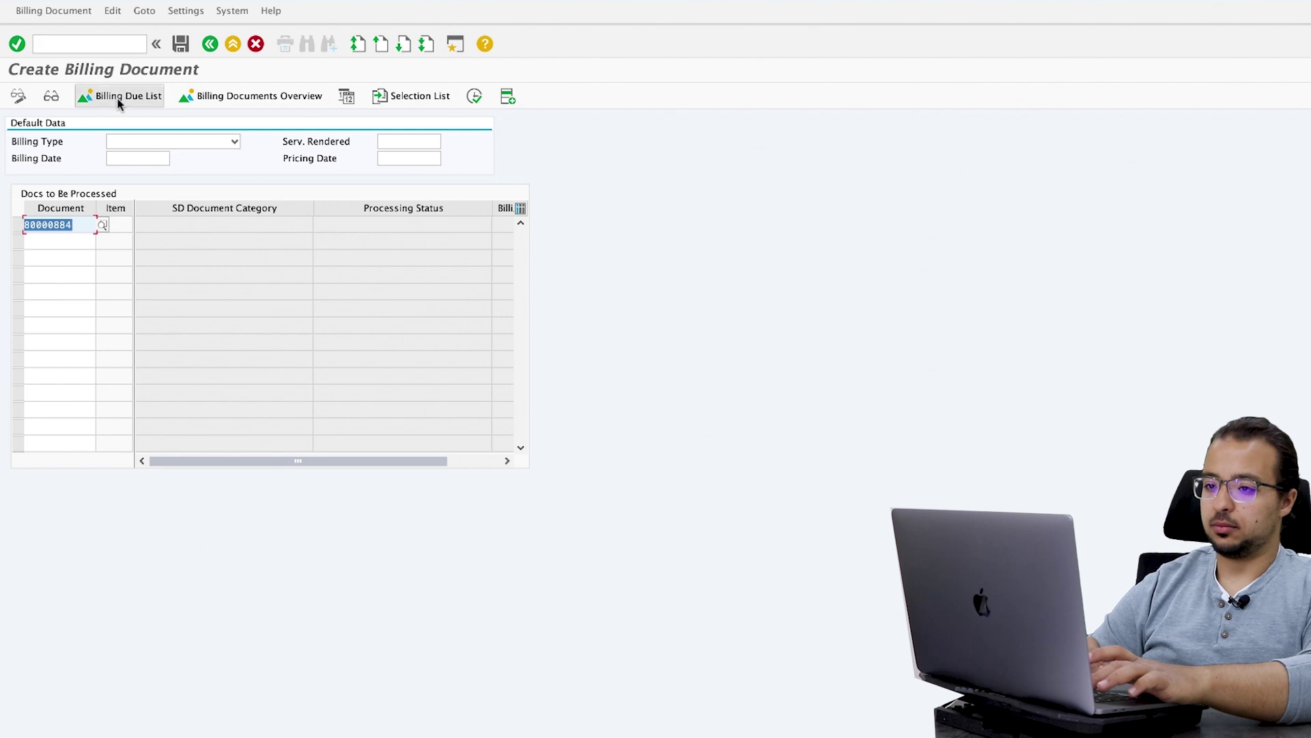
pyautogui.press('Return')
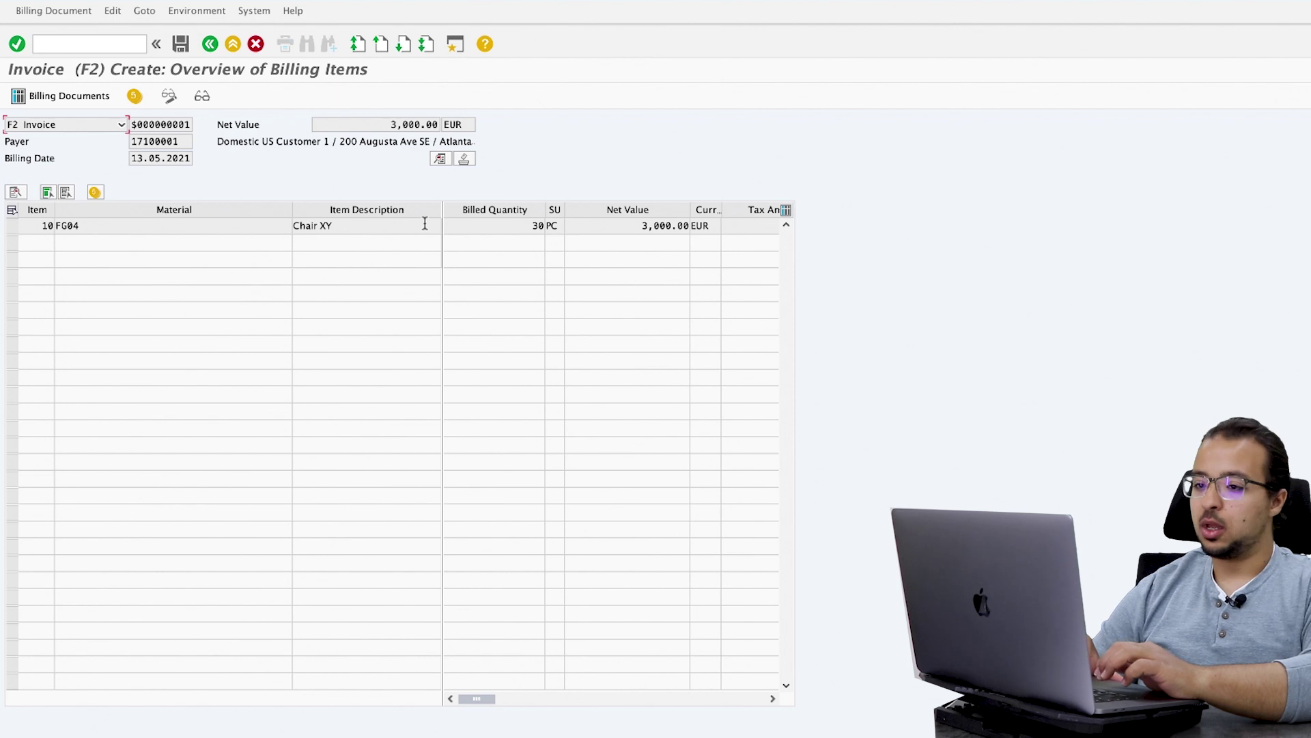
pyautogui.click(181, 45)
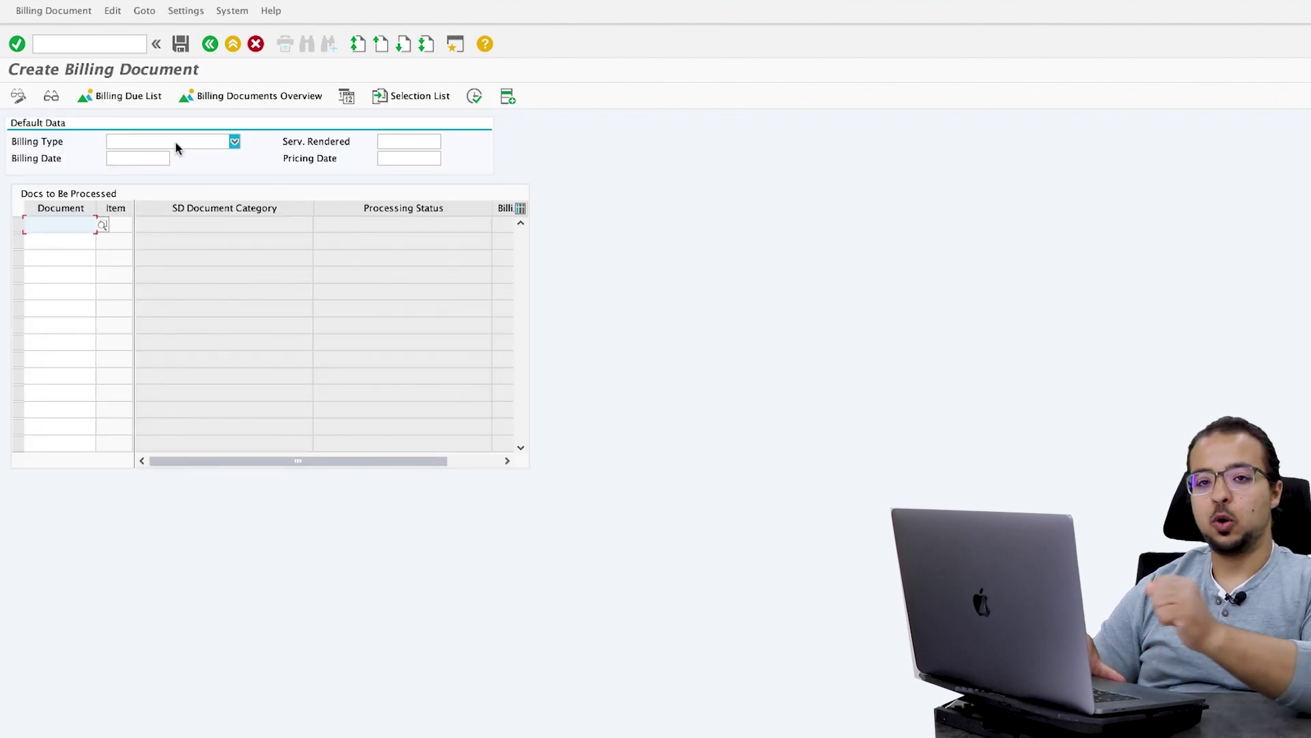
# - Return to the SAP menu, open the customer settlement transaction WB2R_SC, and set the settlement date to 30.06.2021
pyautogui.click(211, 45)
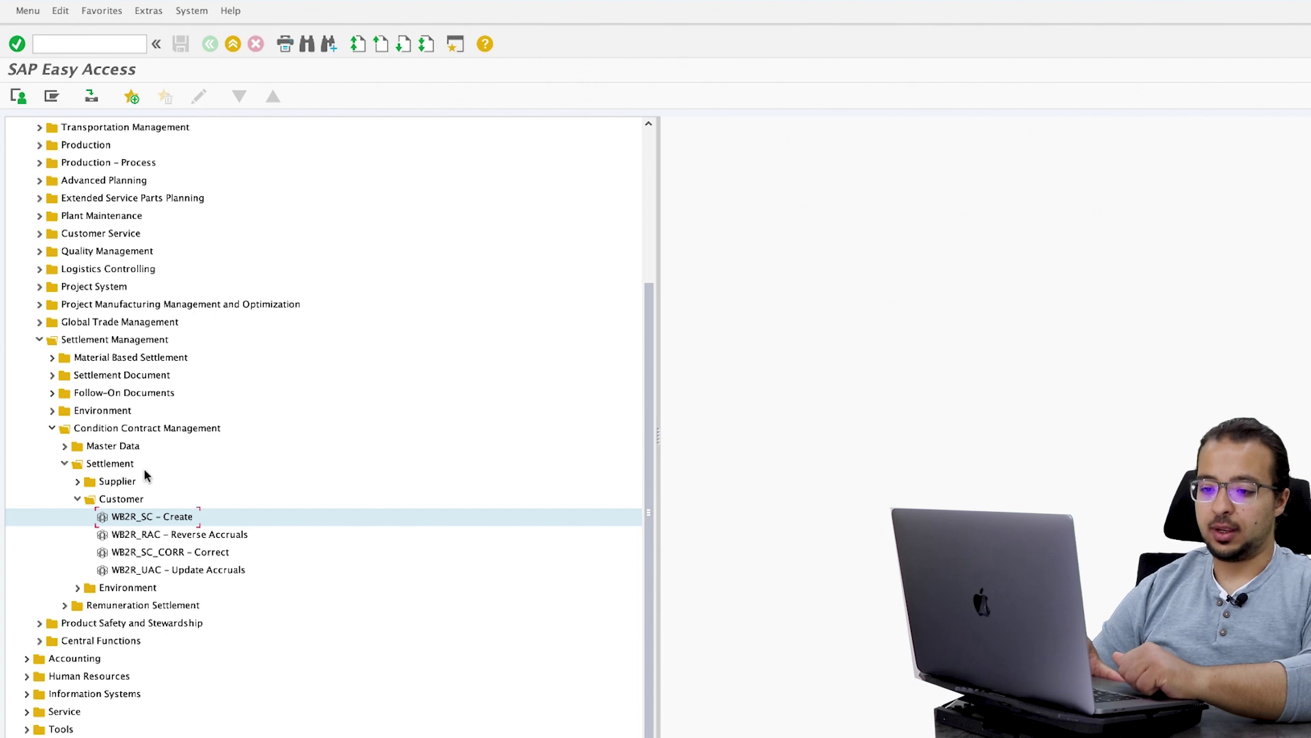
pyautogui.doubleClick(148, 519)
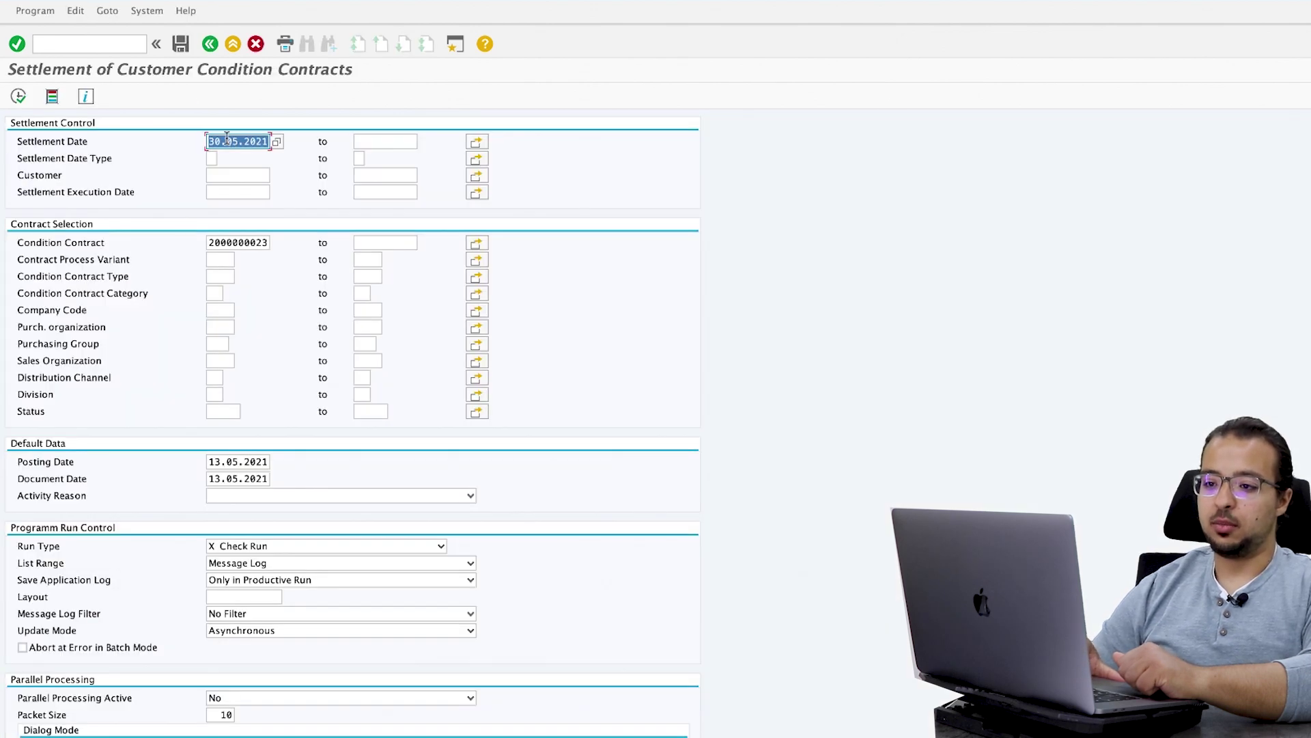
pyautogui.click(221, 141)
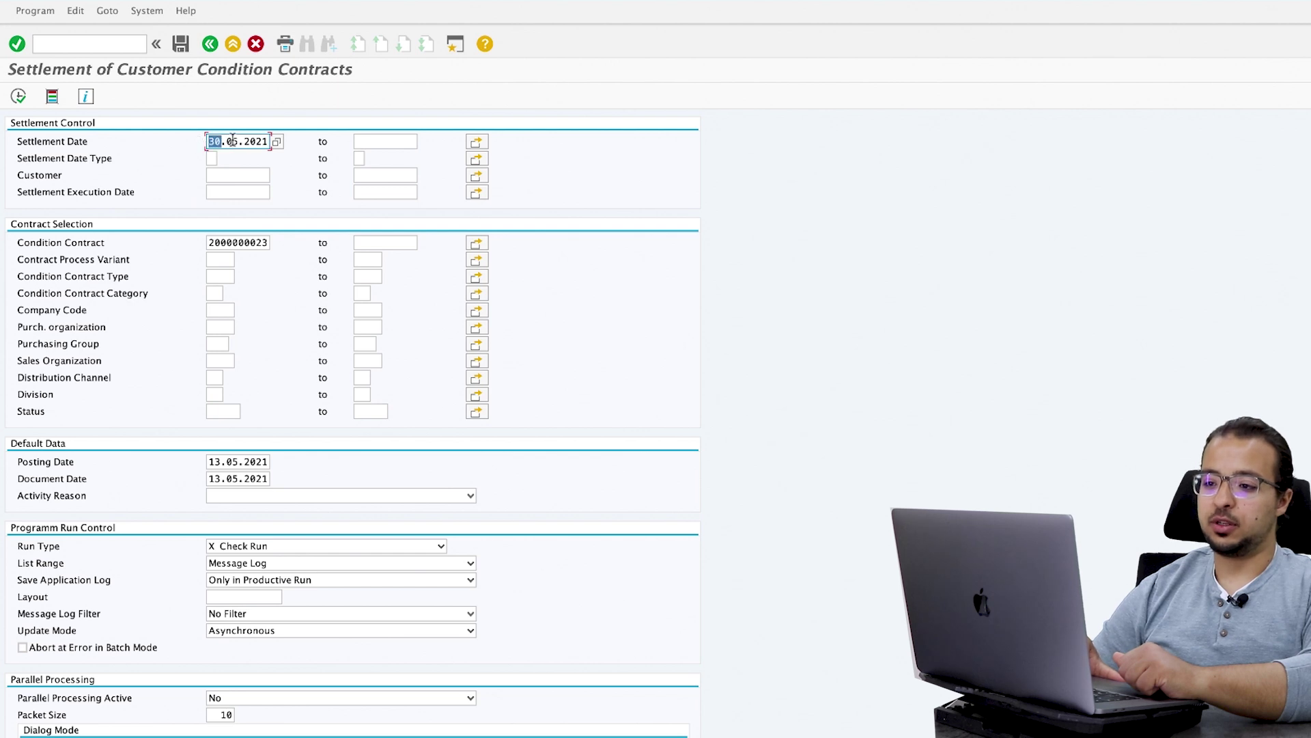
pyautogui.doubleClick(238, 142)
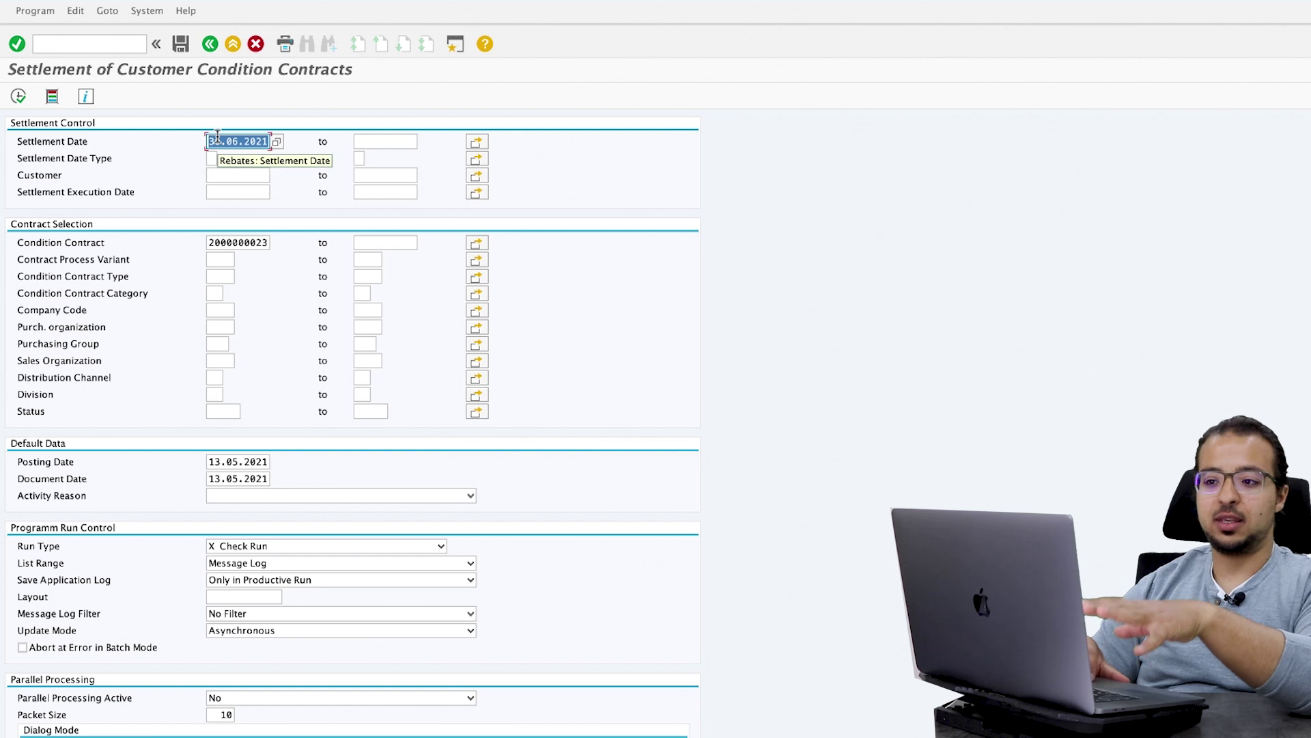
pyautogui.doubleClick(236, 244)
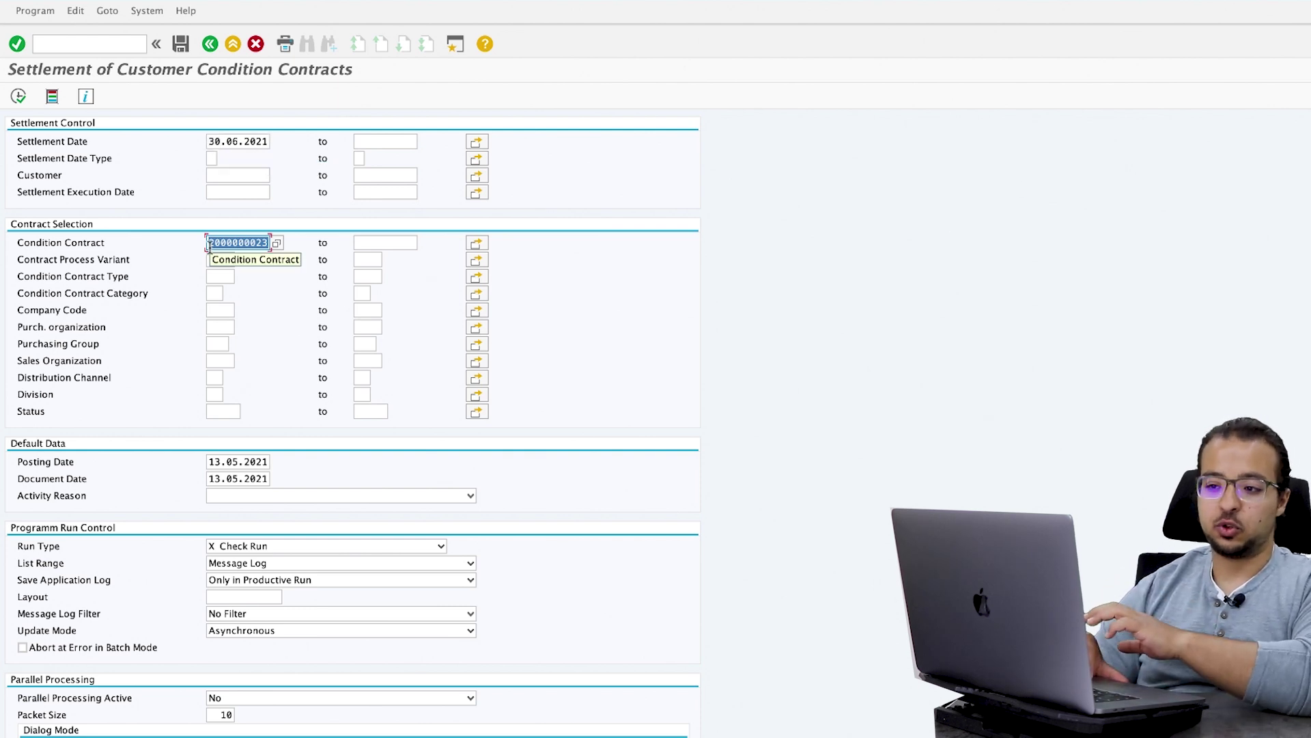
pyautogui.click(263, 141)
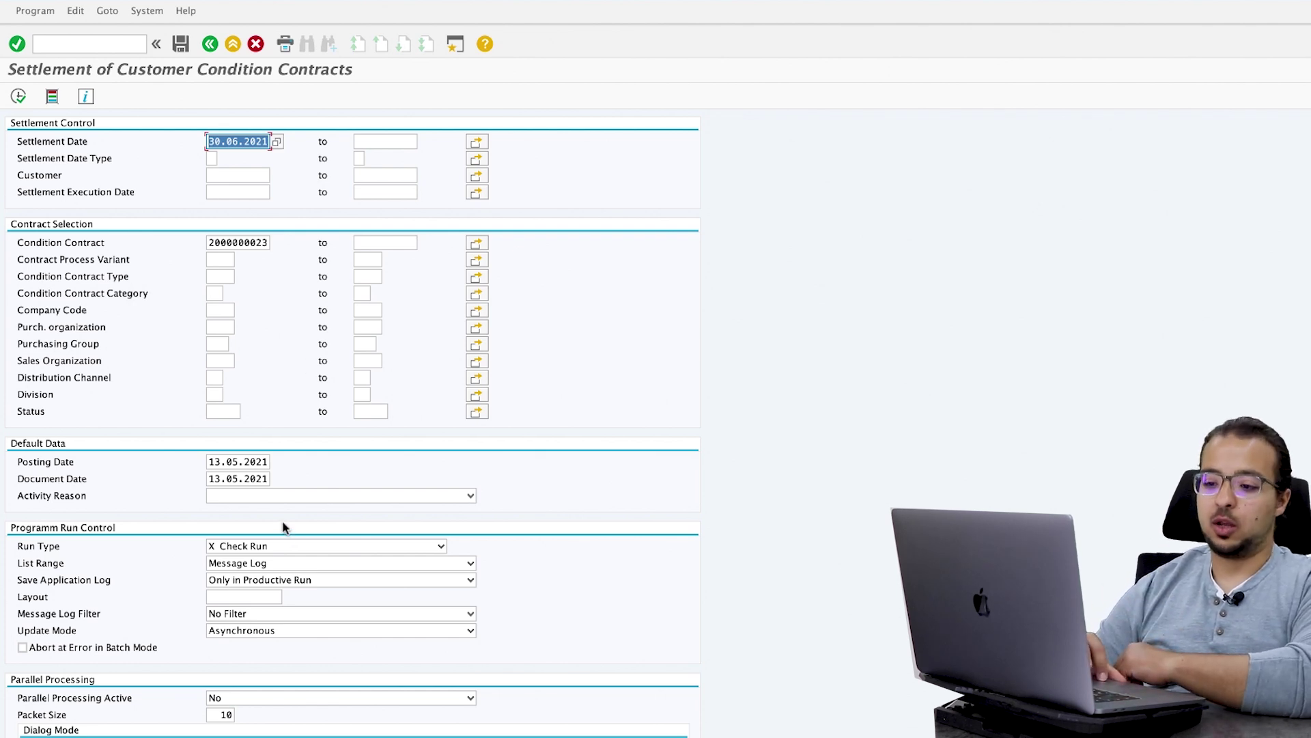
# - Set the list range to 2 List Output Header and Item Data, execute the settlement as a check run, and examine the resulting document
pyautogui.click(294, 563)
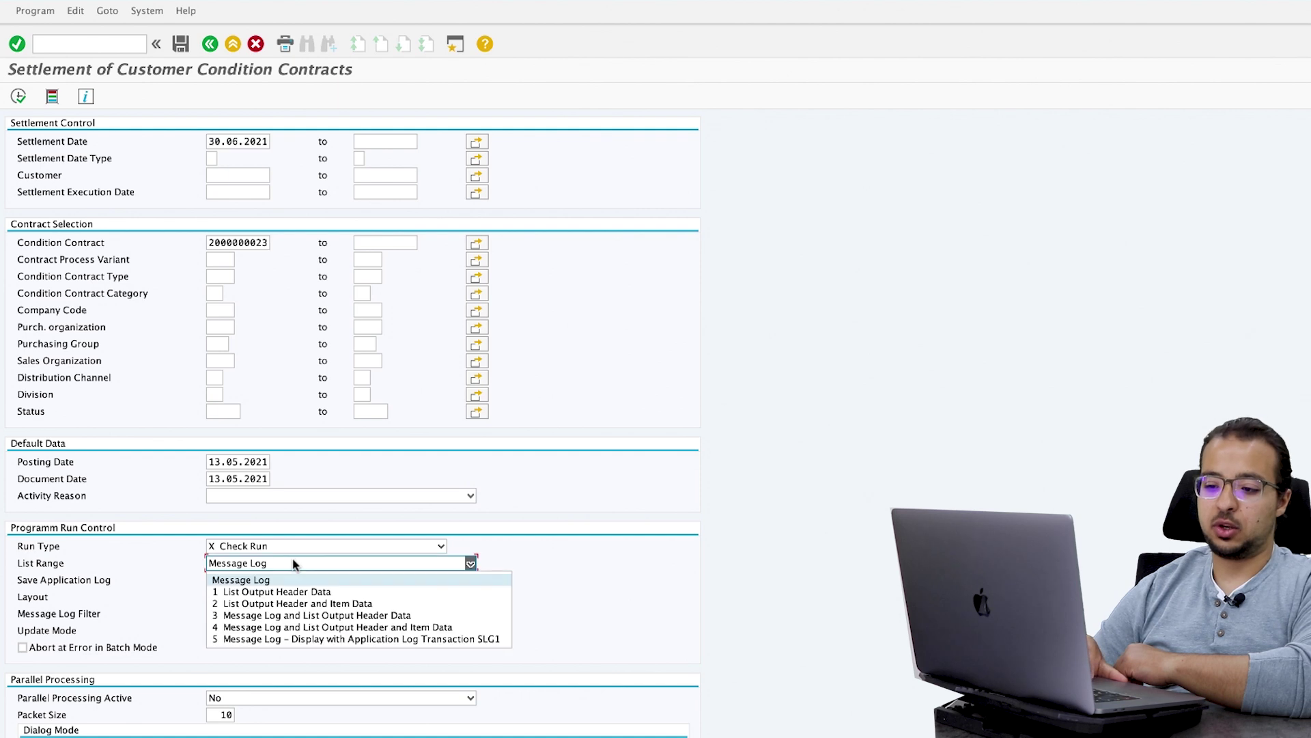
pyautogui.click(271, 601)
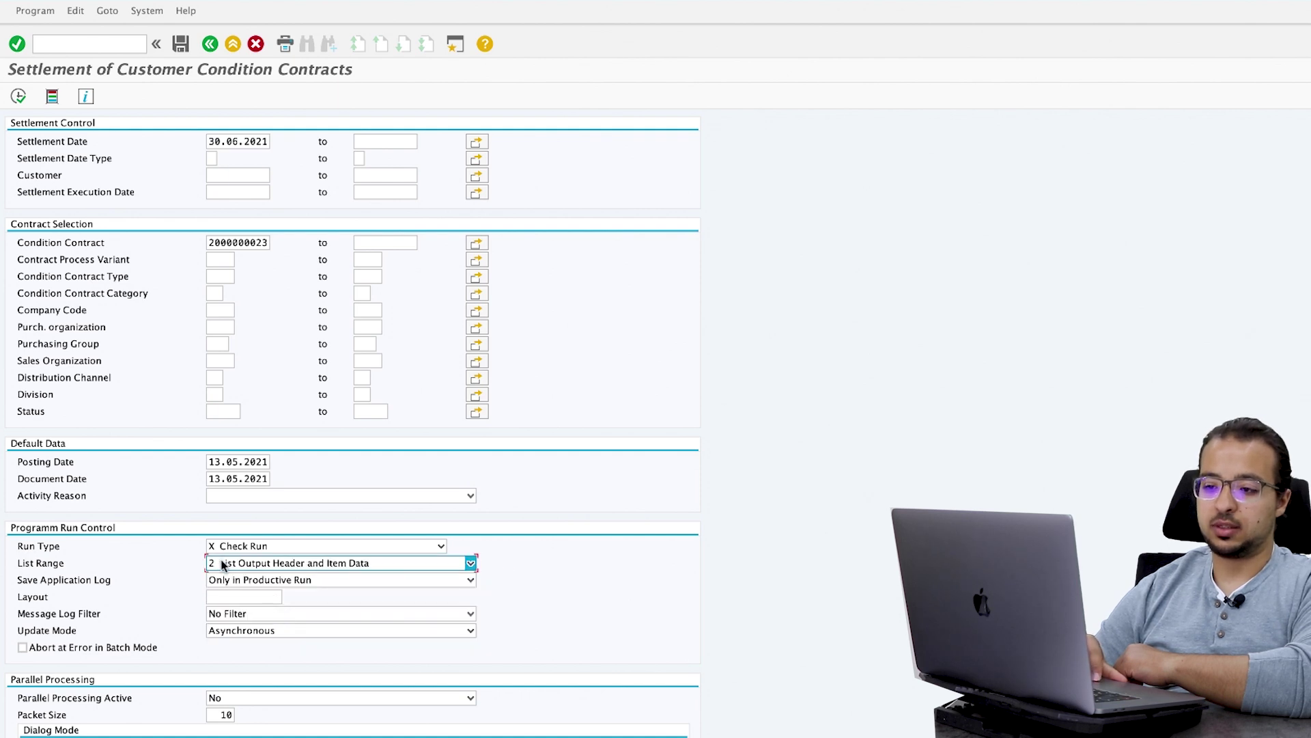
pyautogui.click(19, 97)
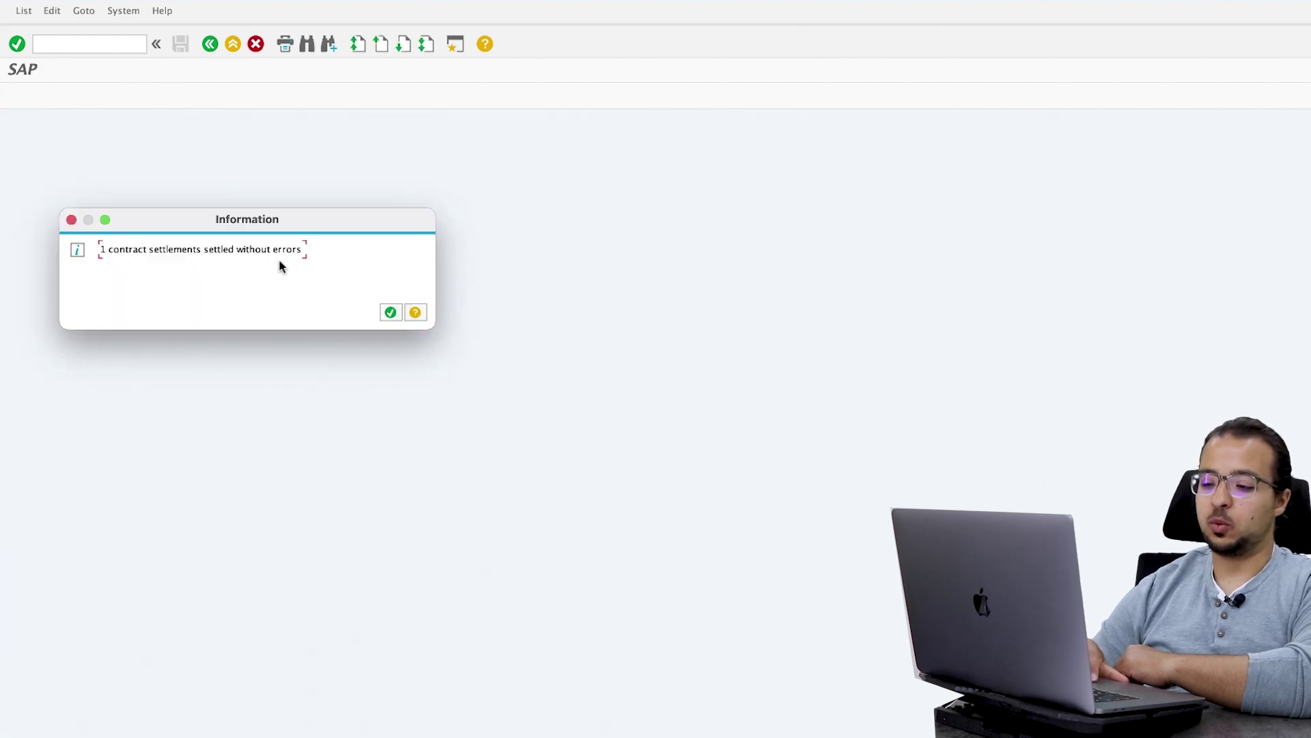
pyautogui.click(390, 312)
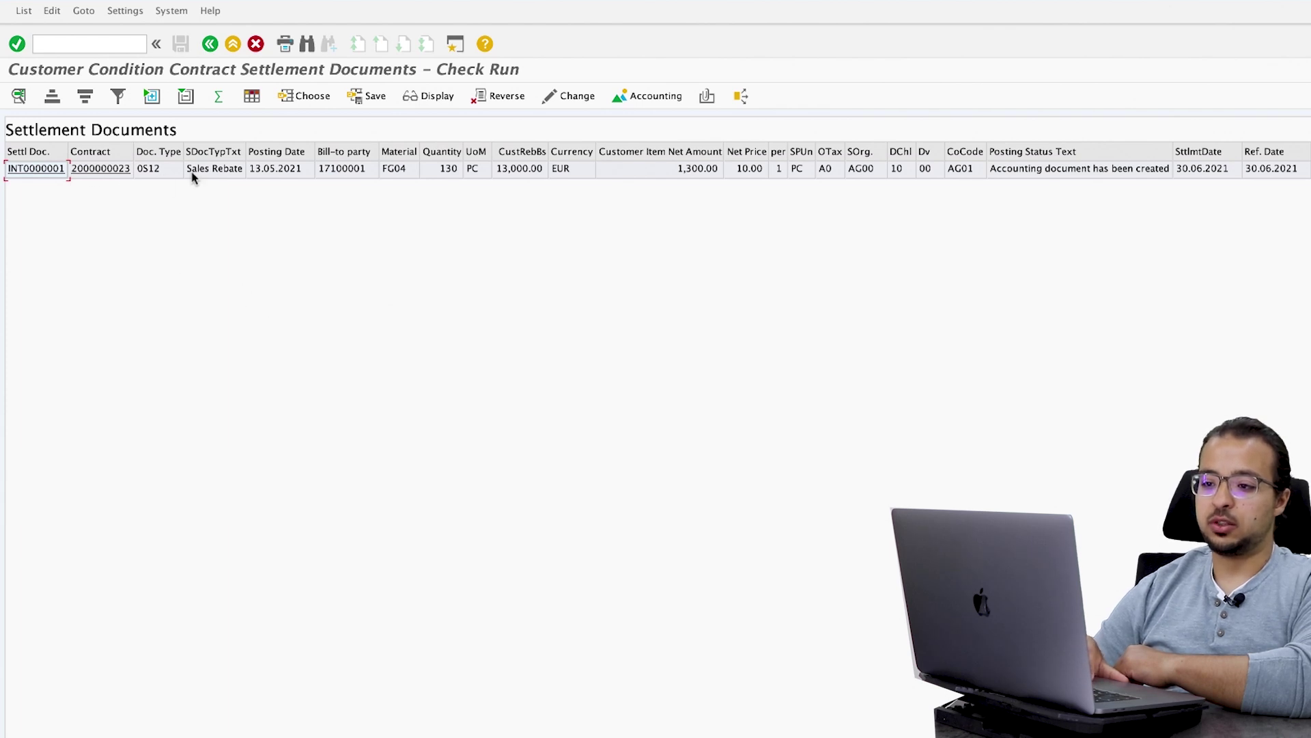
pyautogui.moveTo(245, 152); pyautogui.dragTo(276, 151)
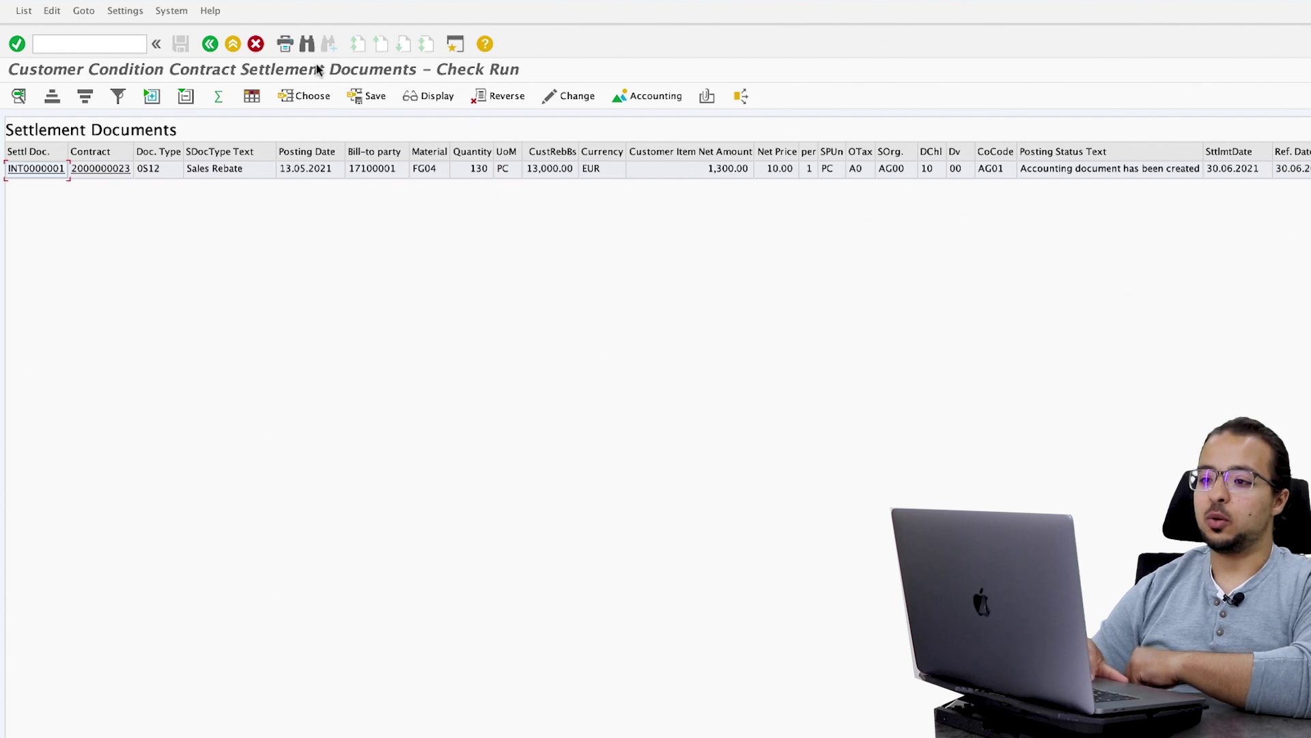
# - Change the run type to Live Run and execute the settlement of the condition contract for 30.06.2021
pyautogui.click(210, 46)
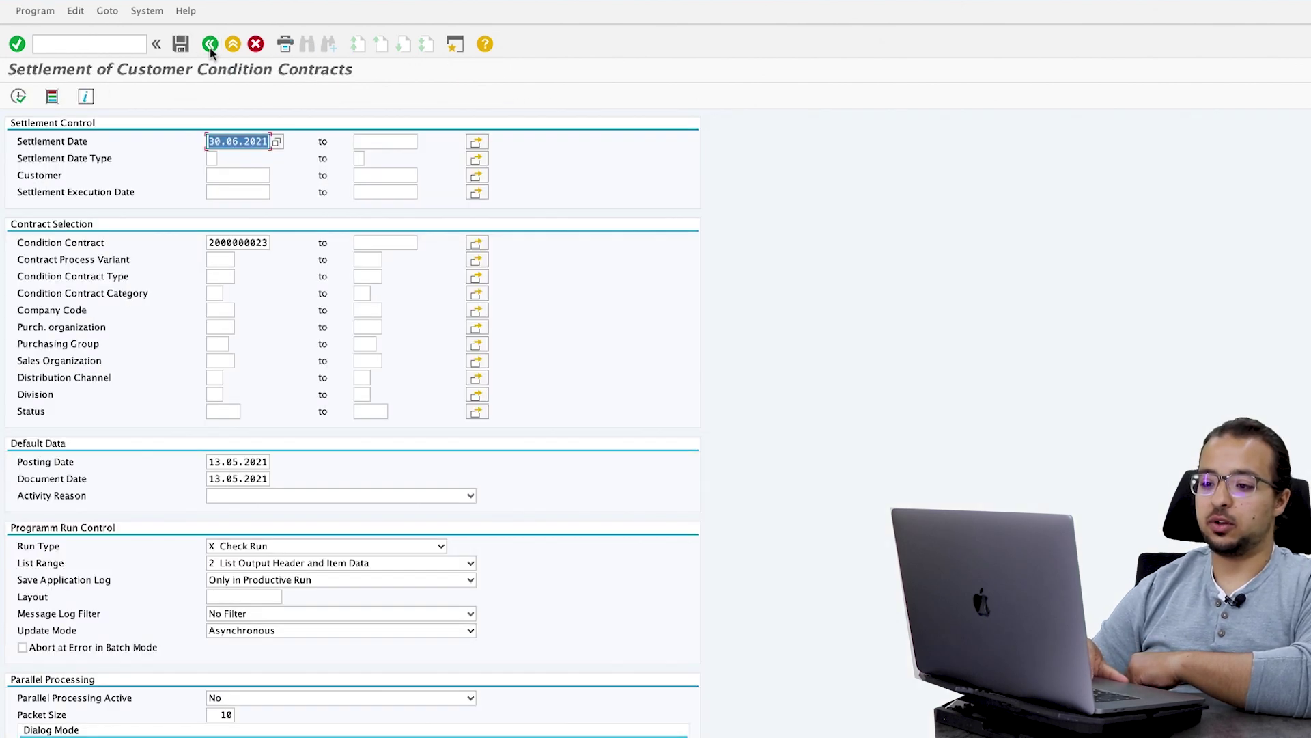
pyautogui.click(441, 545)
pyautogui.click(273, 564)
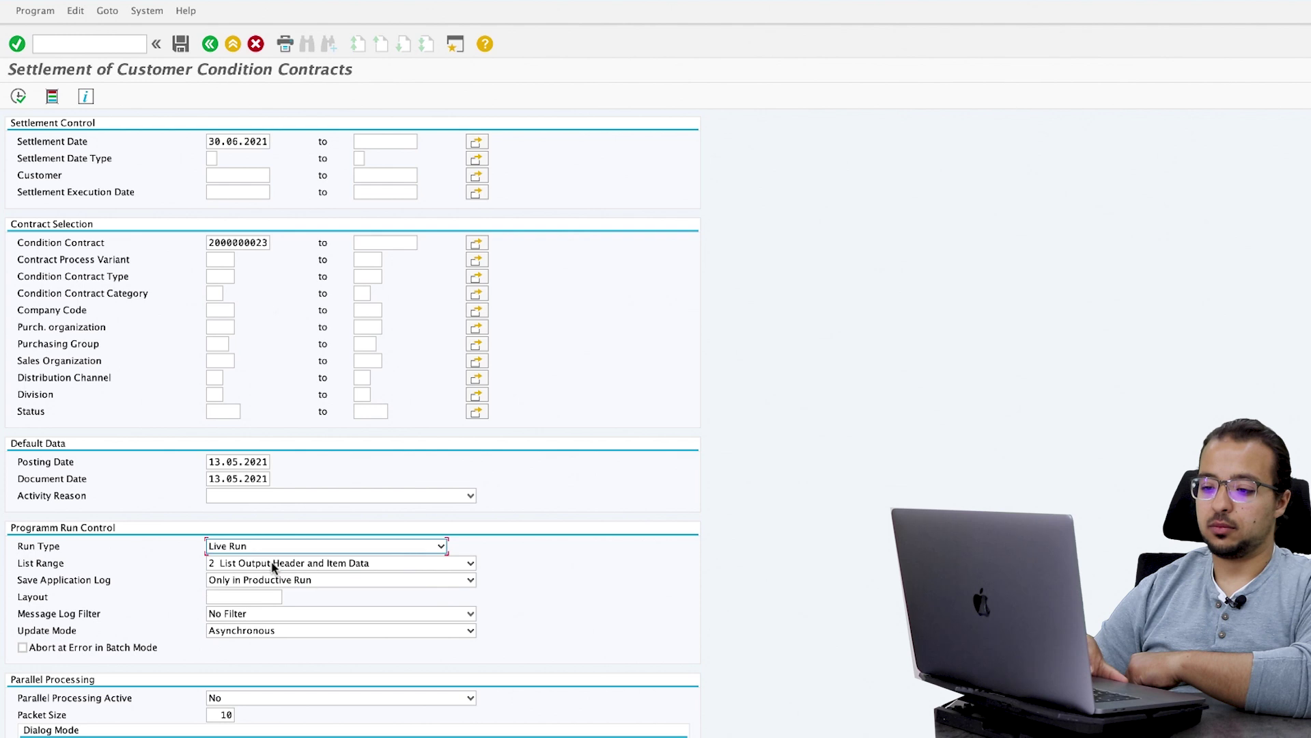
pyautogui.click(19, 97)
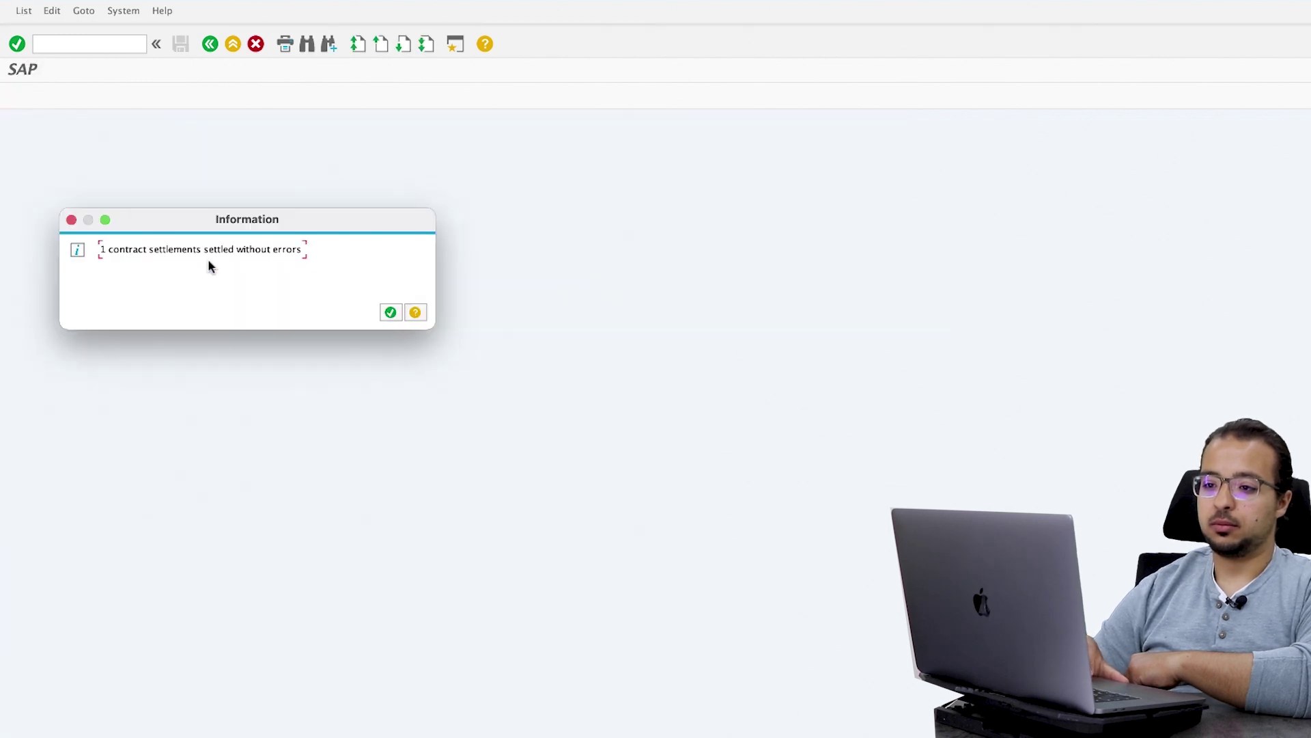
pyautogui.click(391, 312)
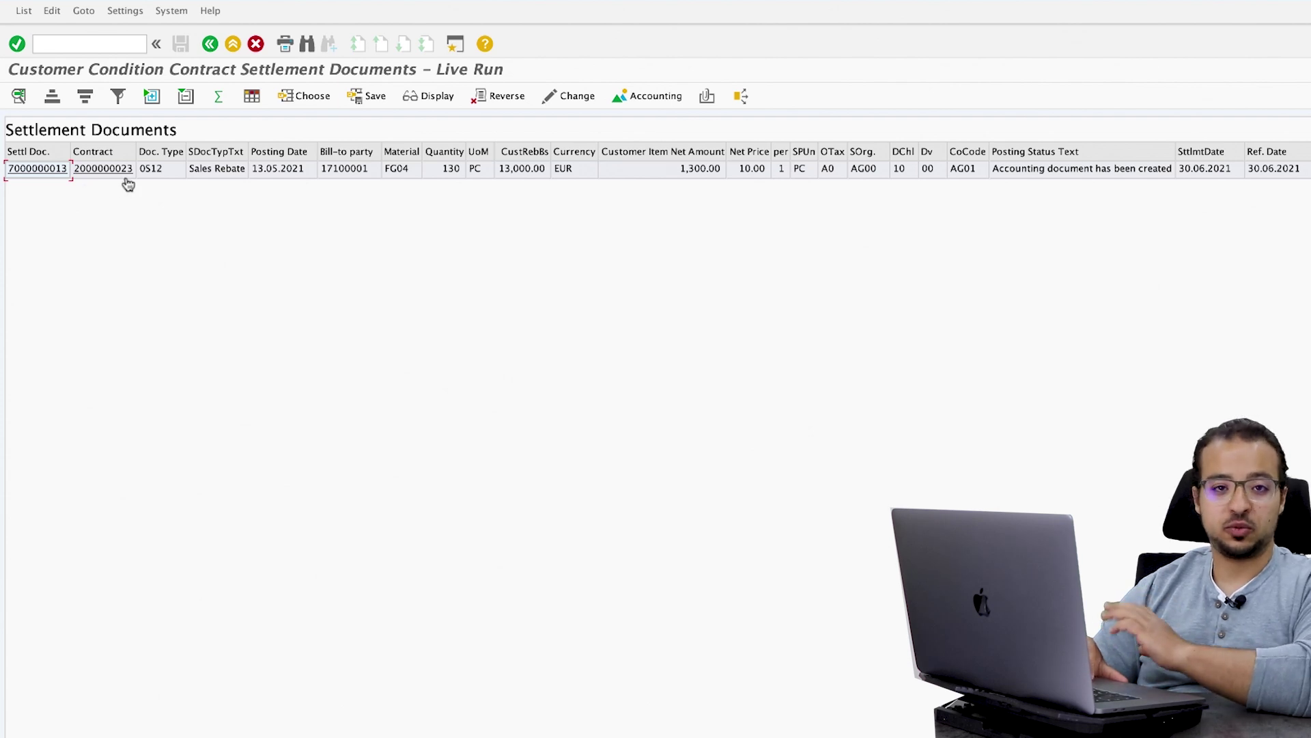
# - Return to the SAP menu and display the settled condition contract with the WCOCO master data transaction
pyautogui.click(209, 43)
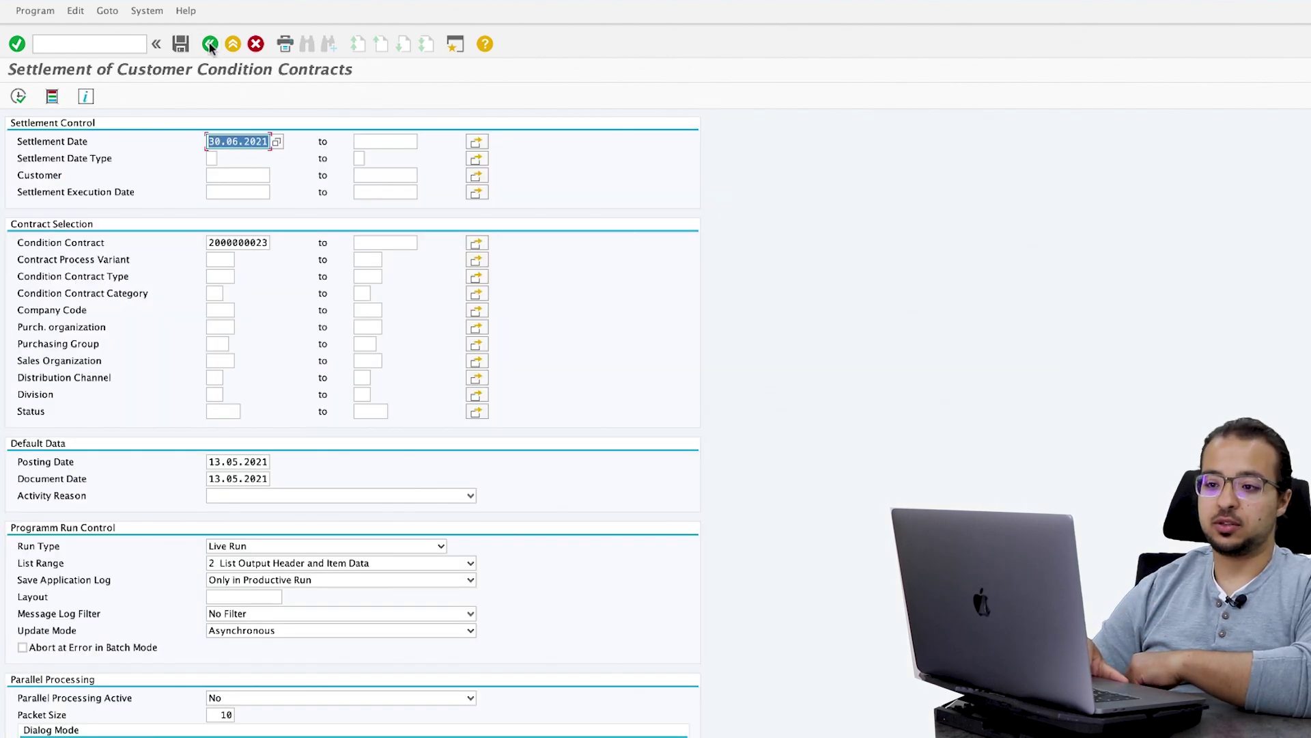
pyautogui.click(209, 43)
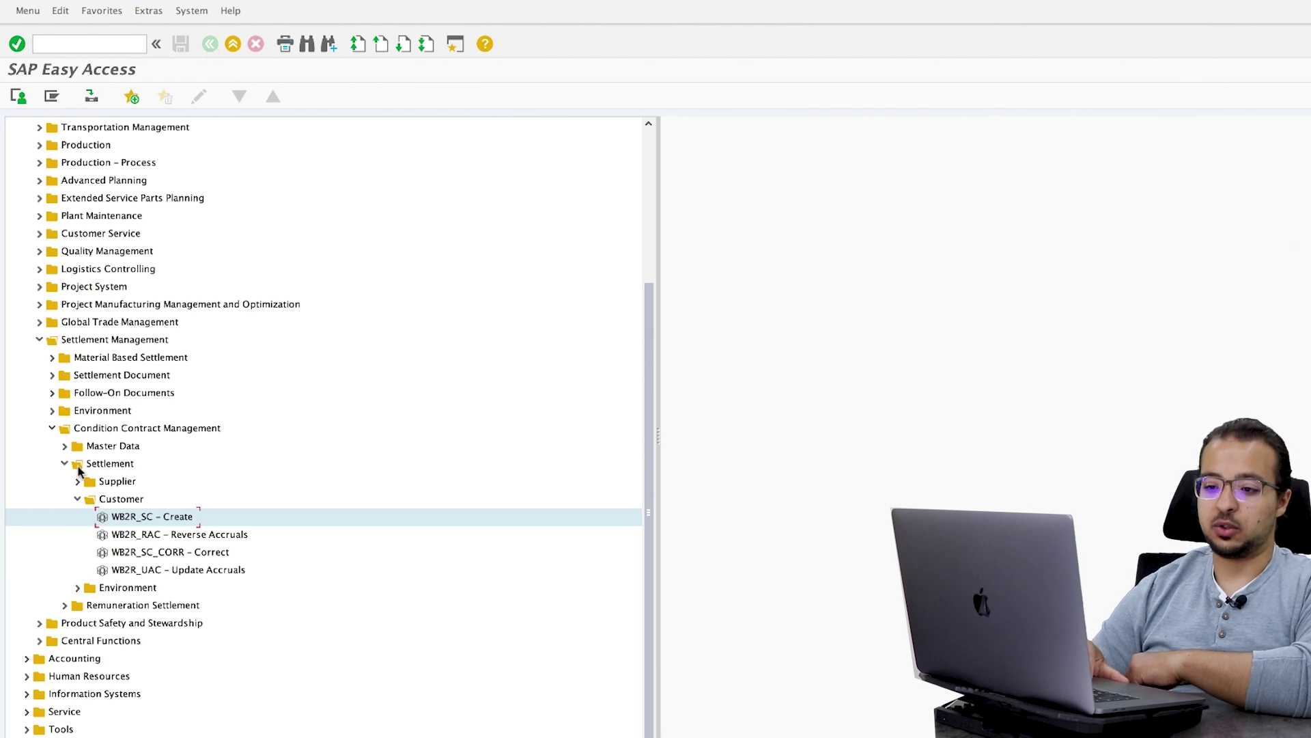
pyautogui.click(64, 446)
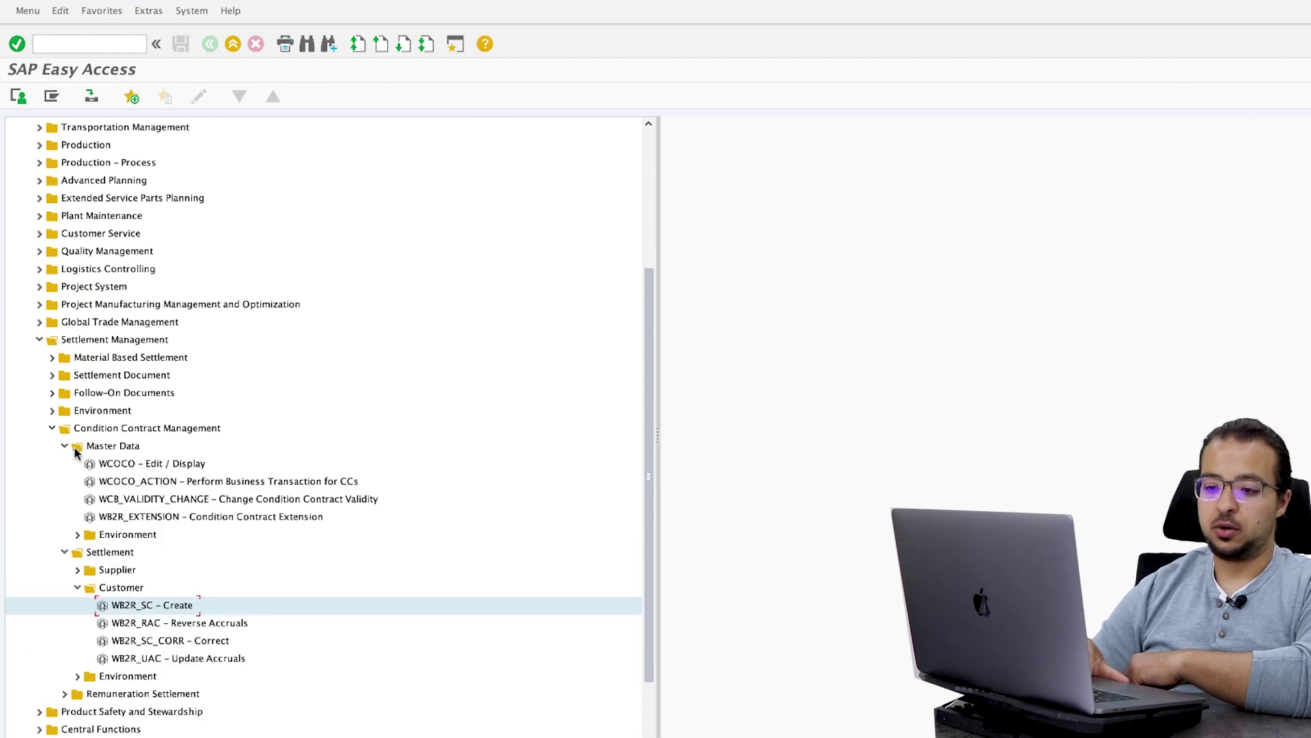
pyautogui.doubleClick(117, 464)
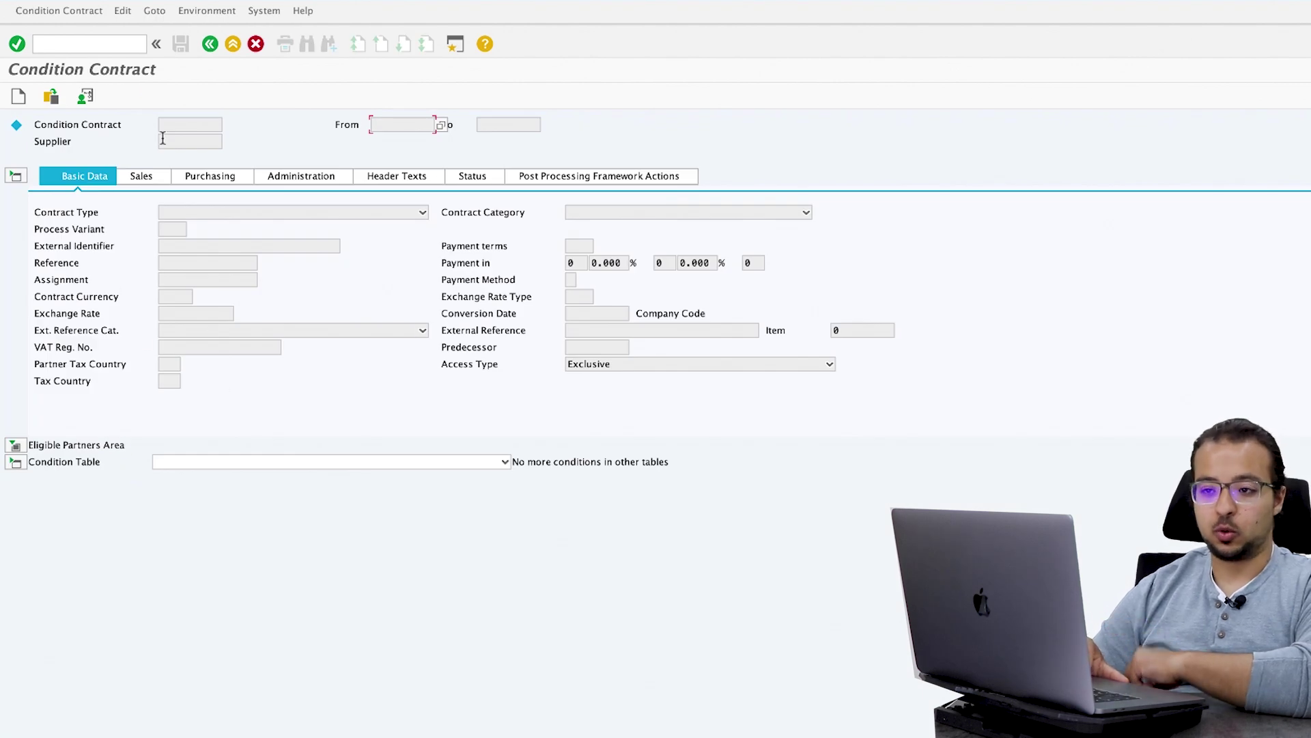
pyautogui.click(54, 99)
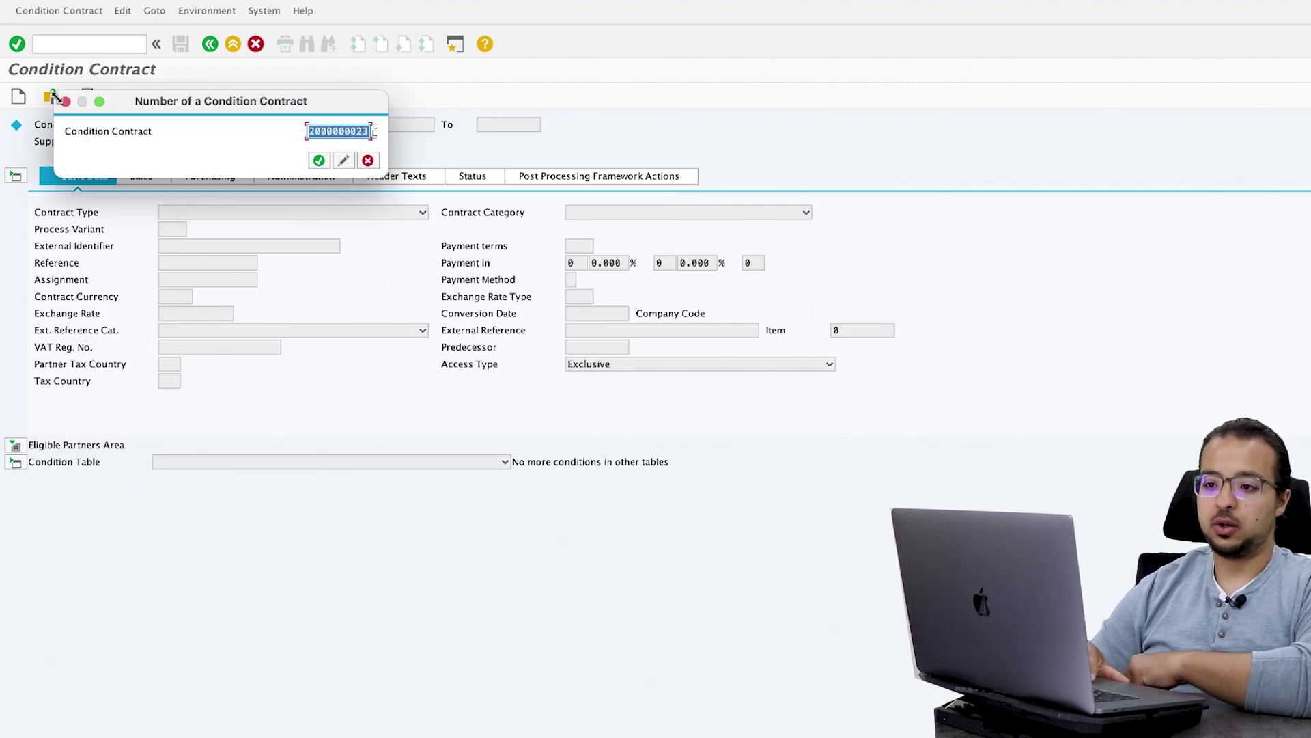
pyautogui.press('Return')
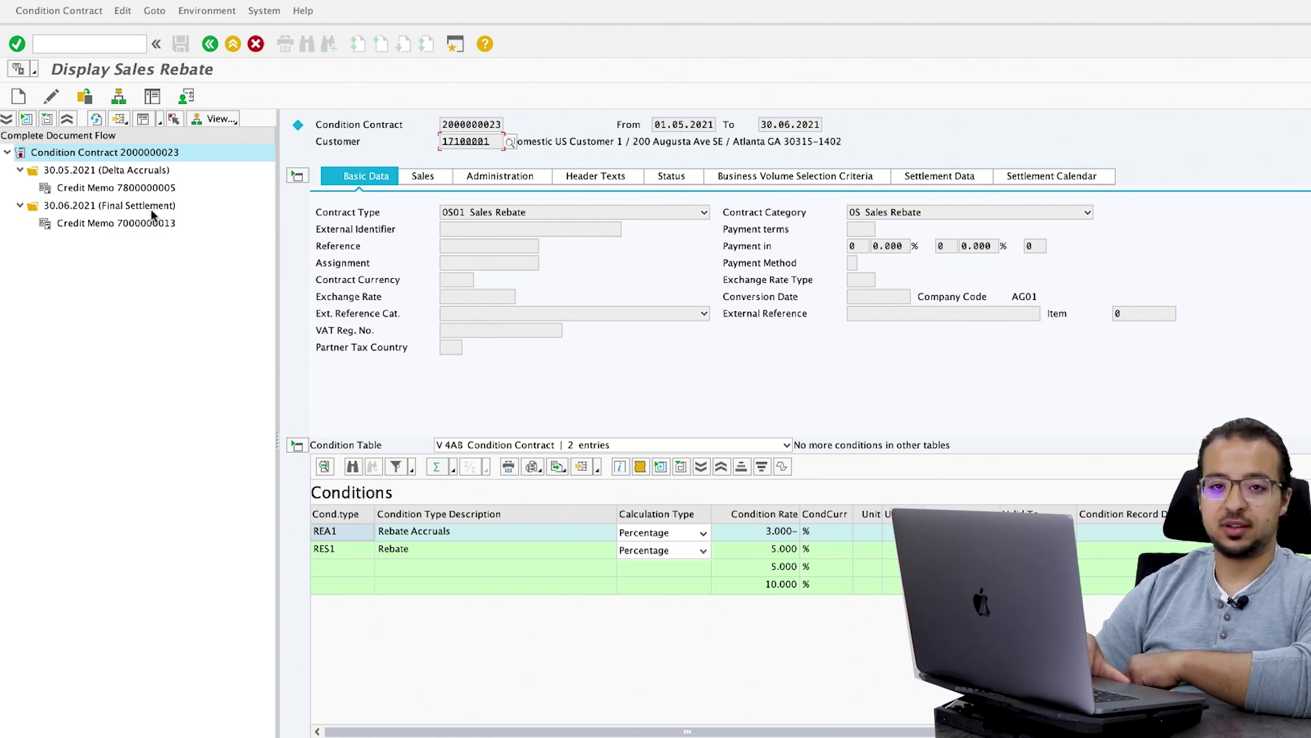
# - Open the 30.06.2021 final settlement credit memo from the document flow and examine the customer pricing elements of item 1
pyautogui.doubleClick(112, 225)
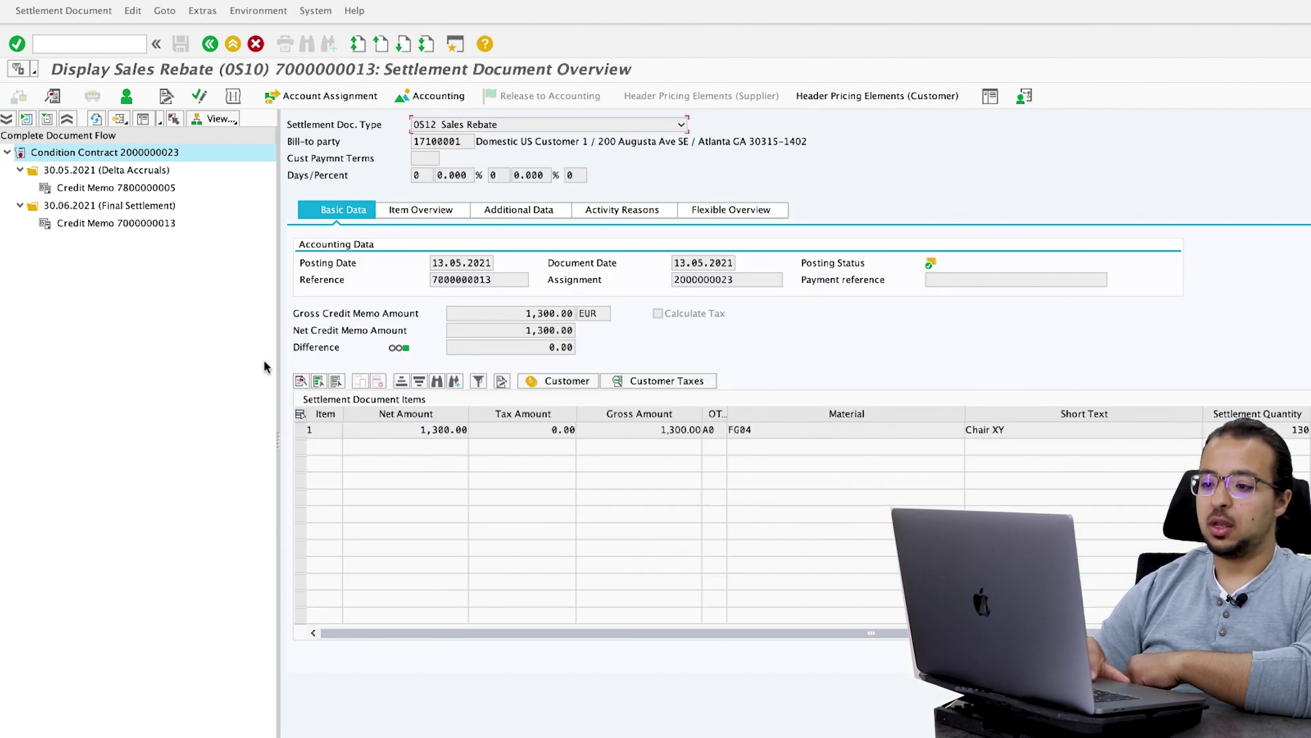
pyautogui.click(302, 430)
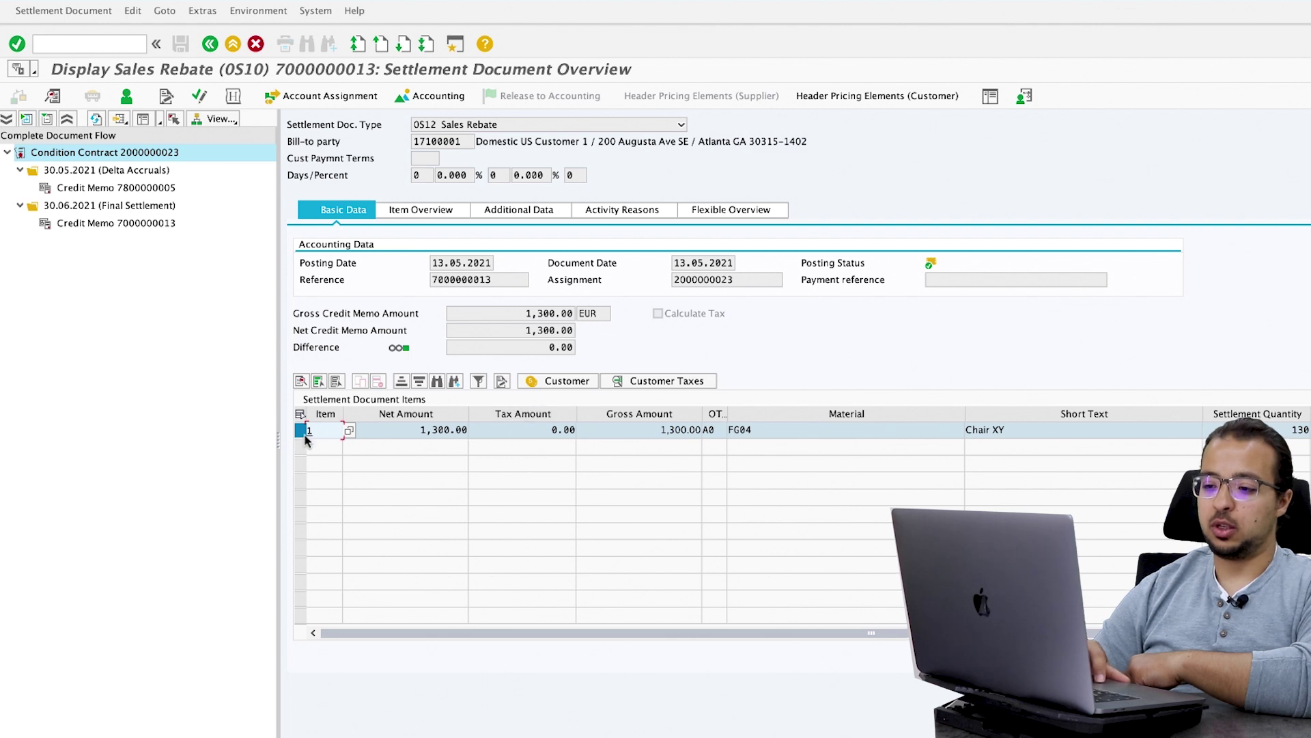
pyautogui.click(546, 381)
pyautogui.click(482, 315)
pyautogui.press('Tab')
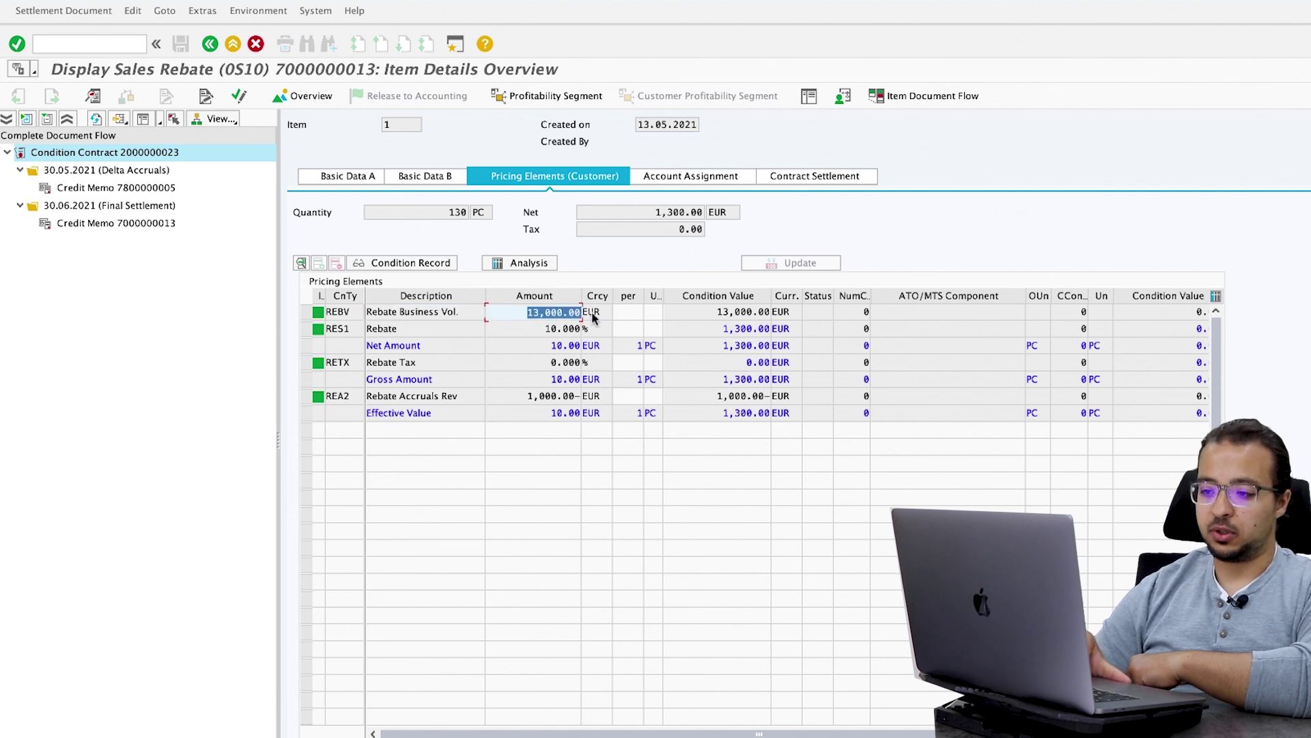
# - Examine the rate and condition value of the RES1 Rebate condition in the item's customer pricing elements
pyautogui.click(454, 329)
pyautogui.doubleClick(527, 329)
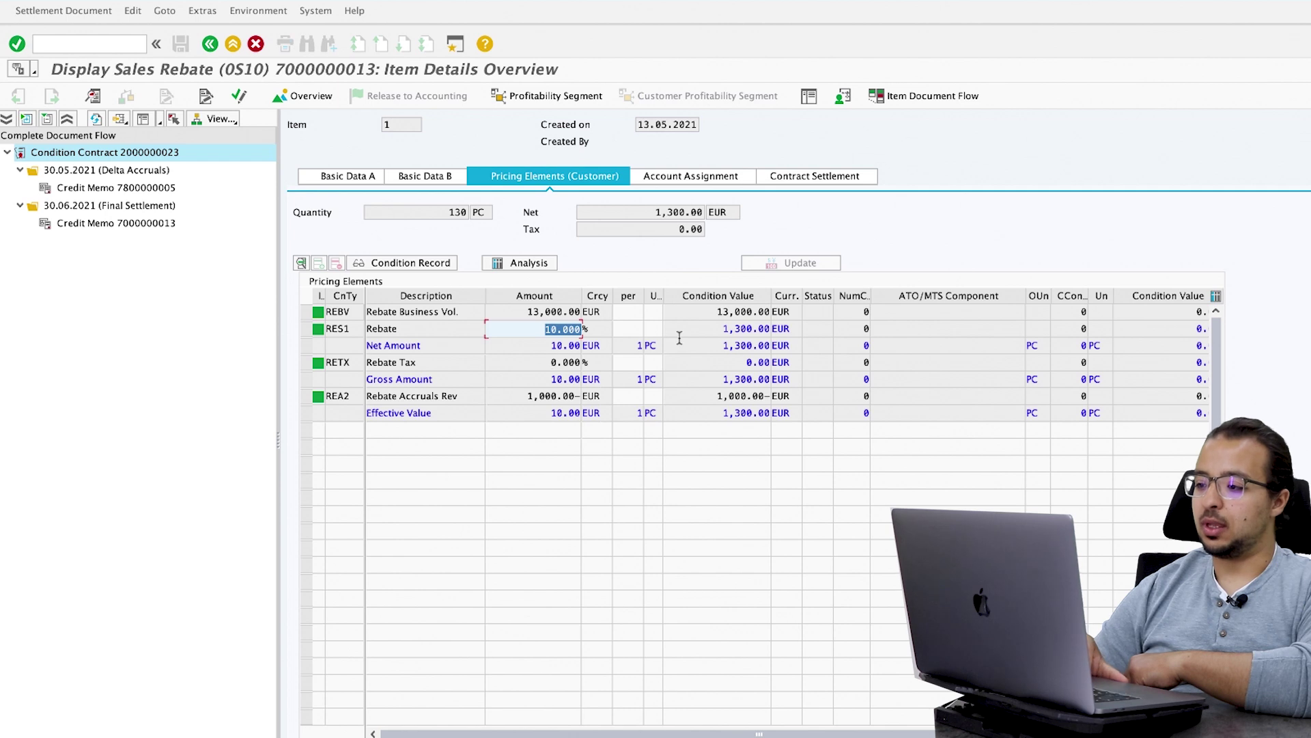
pyautogui.doubleClick(764, 328)
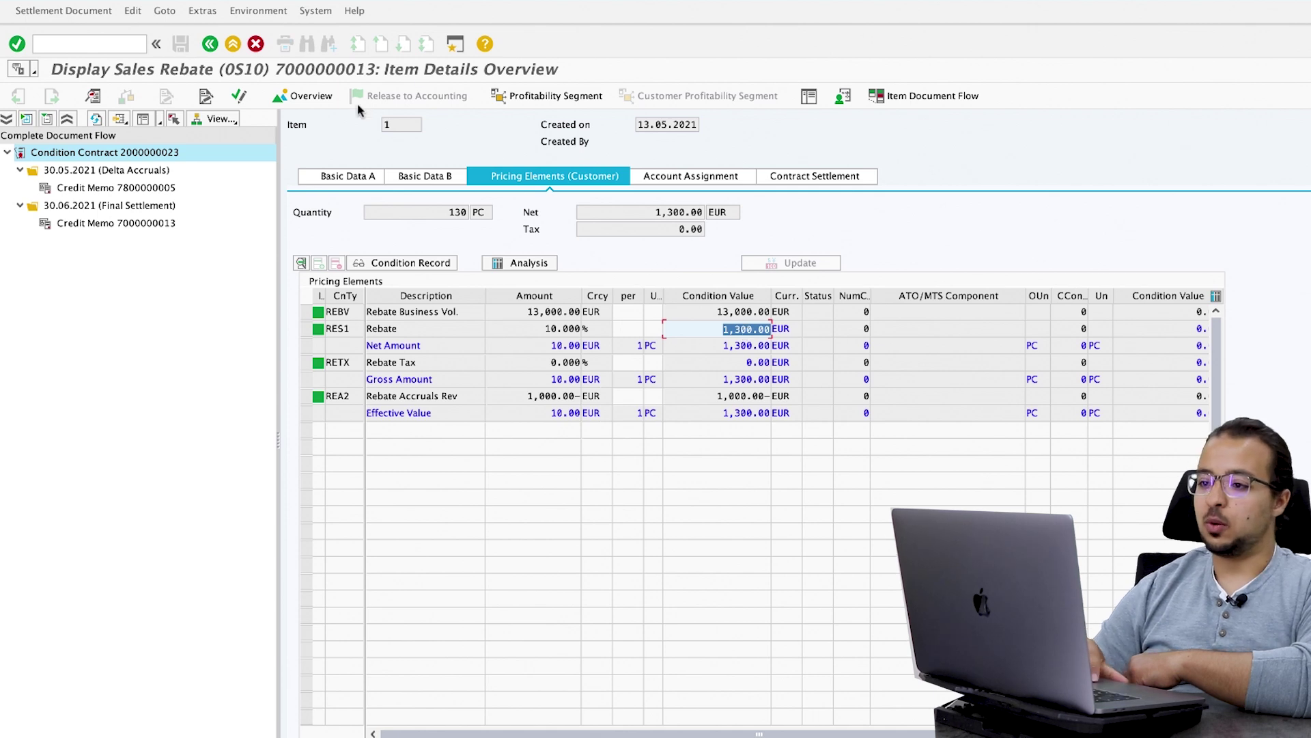
# - Return to the settlement document overview and open the credit memo's accounting document from its list of accounting documents
pyautogui.click(210, 45)
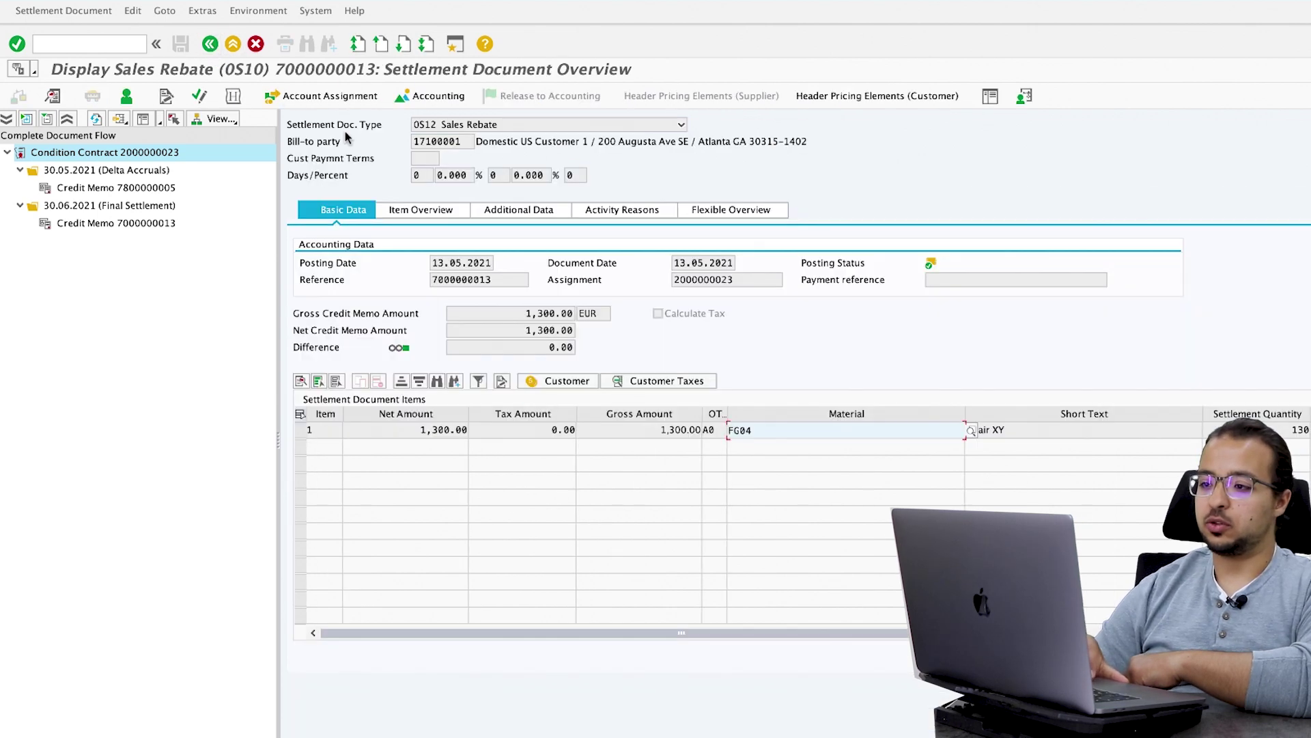
pyautogui.click(431, 95)
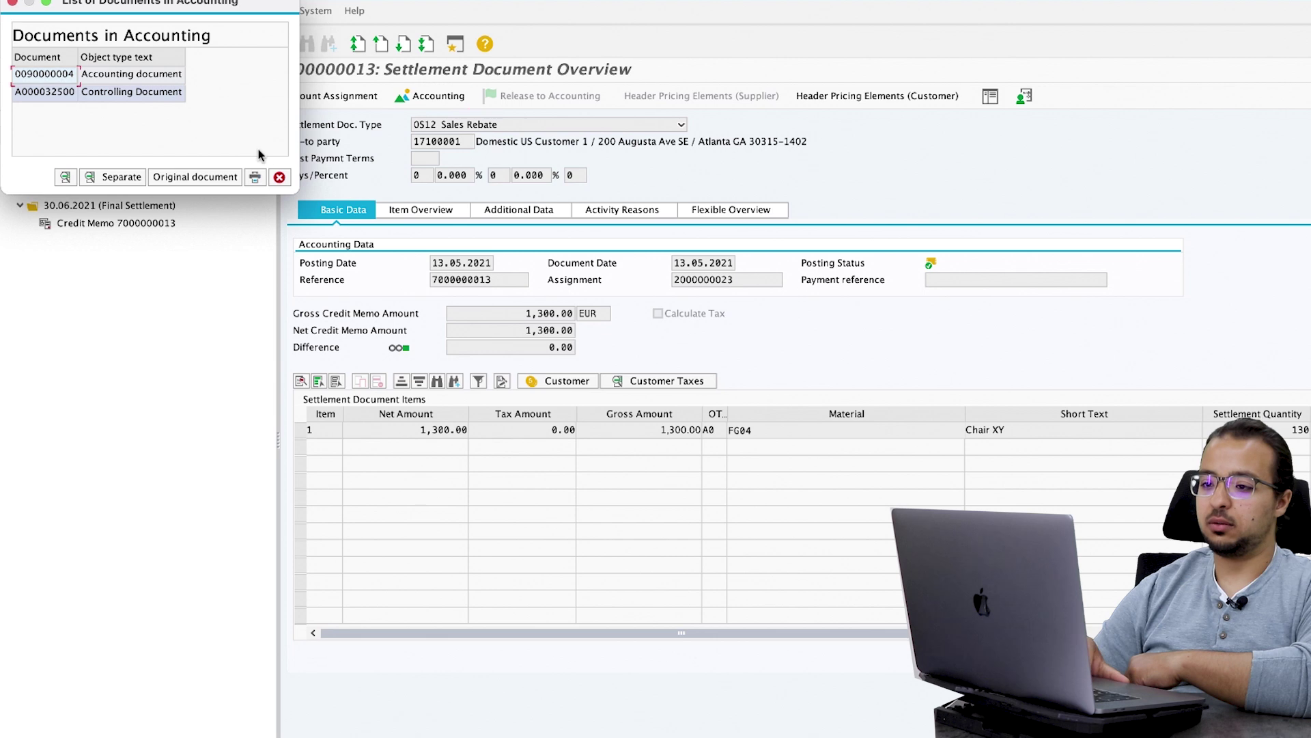
pyautogui.doubleClick(126, 78)
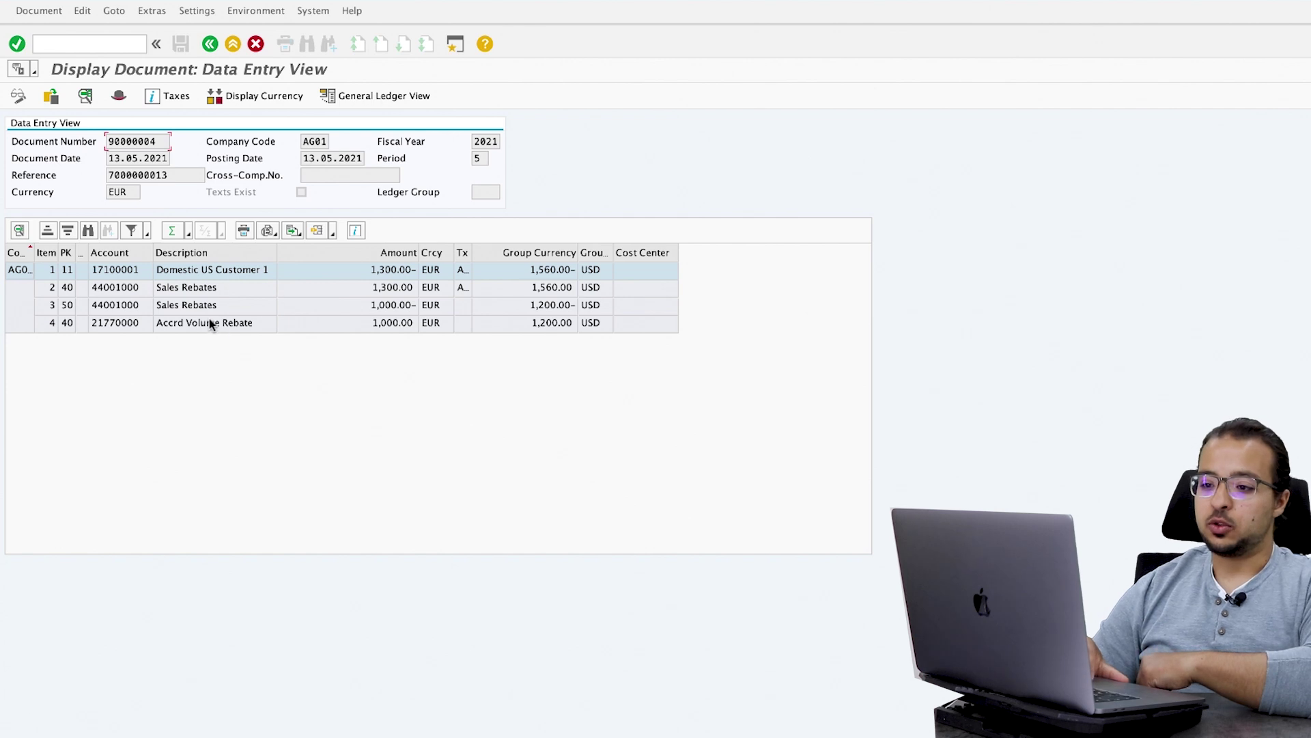
# - Examine the accrual reversal postings in items 3 and 4, comparing the Sales Rebates and Accrd Volume Rebate accounts and amounts
pyautogui.click(20, 305)
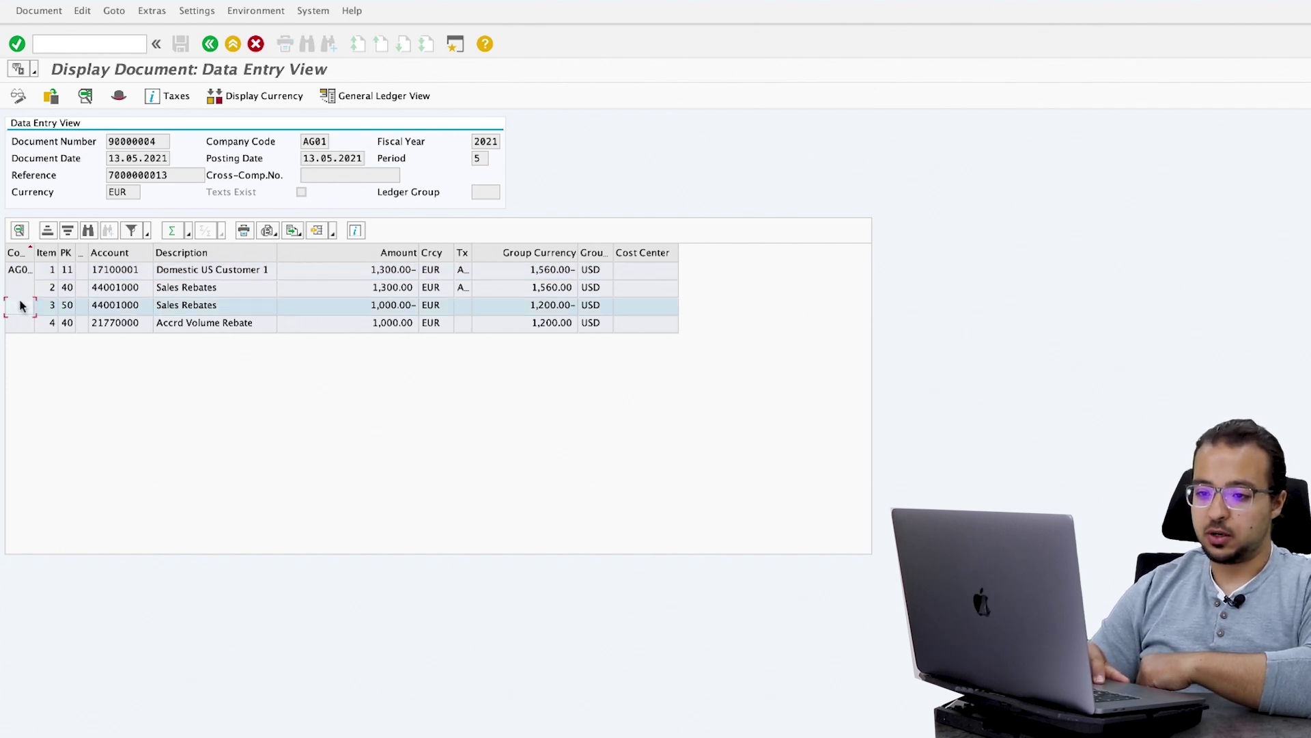
pyautogui.click(20, 322)
pyautogui.click(20, 307)
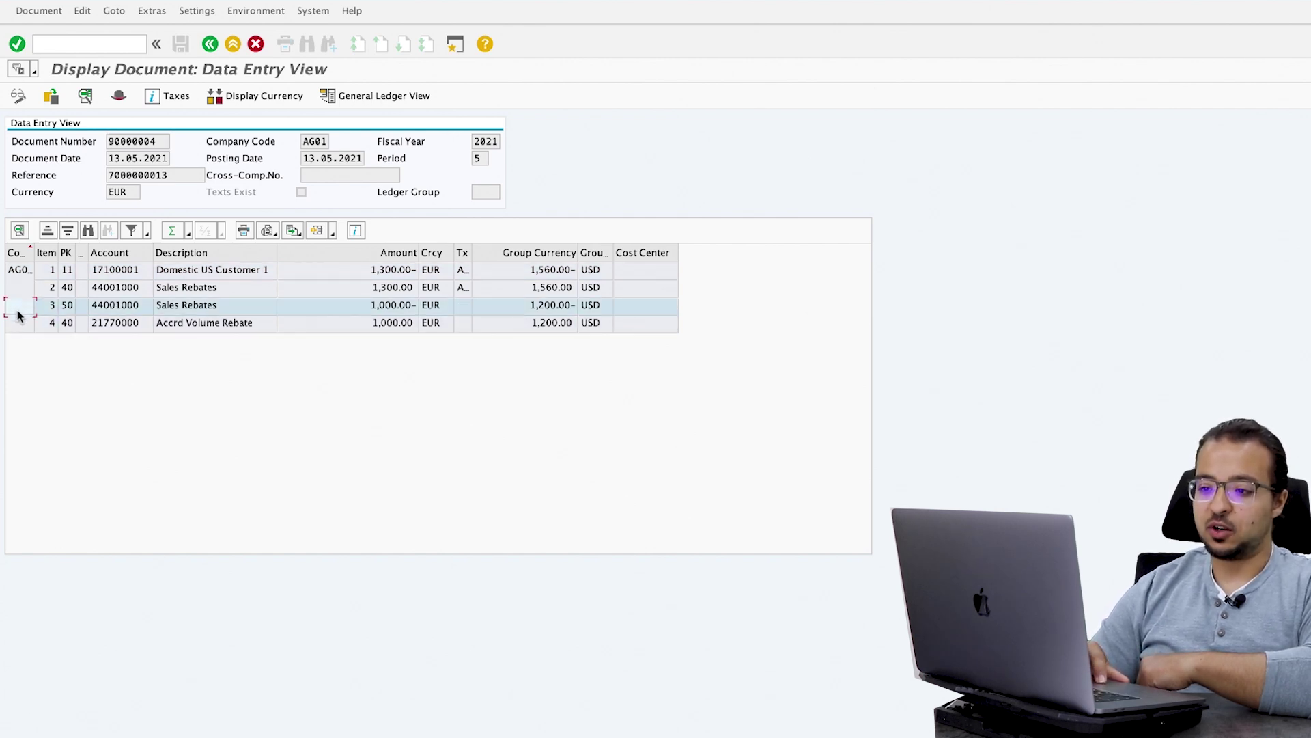
pyautogui.click(20, 321)
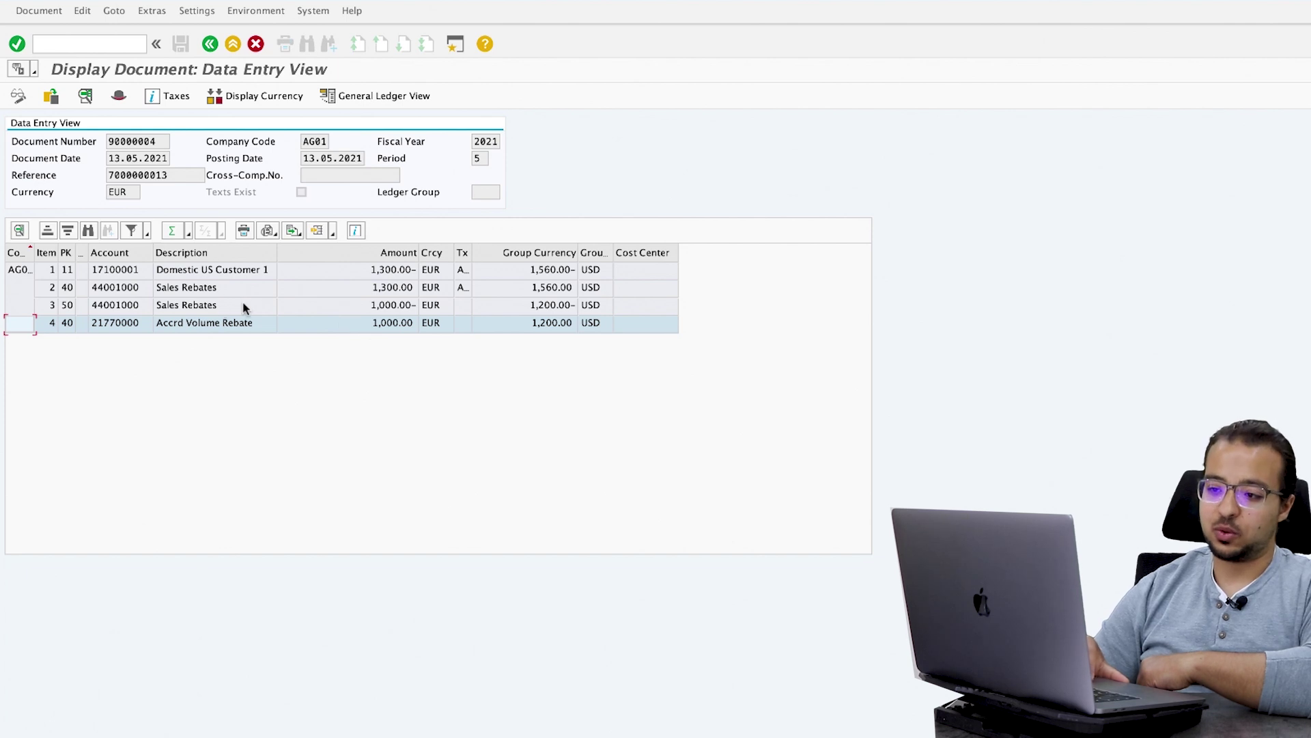
pyautogui.click(365, 305)
pyautogui.click(364, 323)
pyautogui.click(366, 308)
pyautogui.click(363, 317)
pyautogui.click(364, 313)
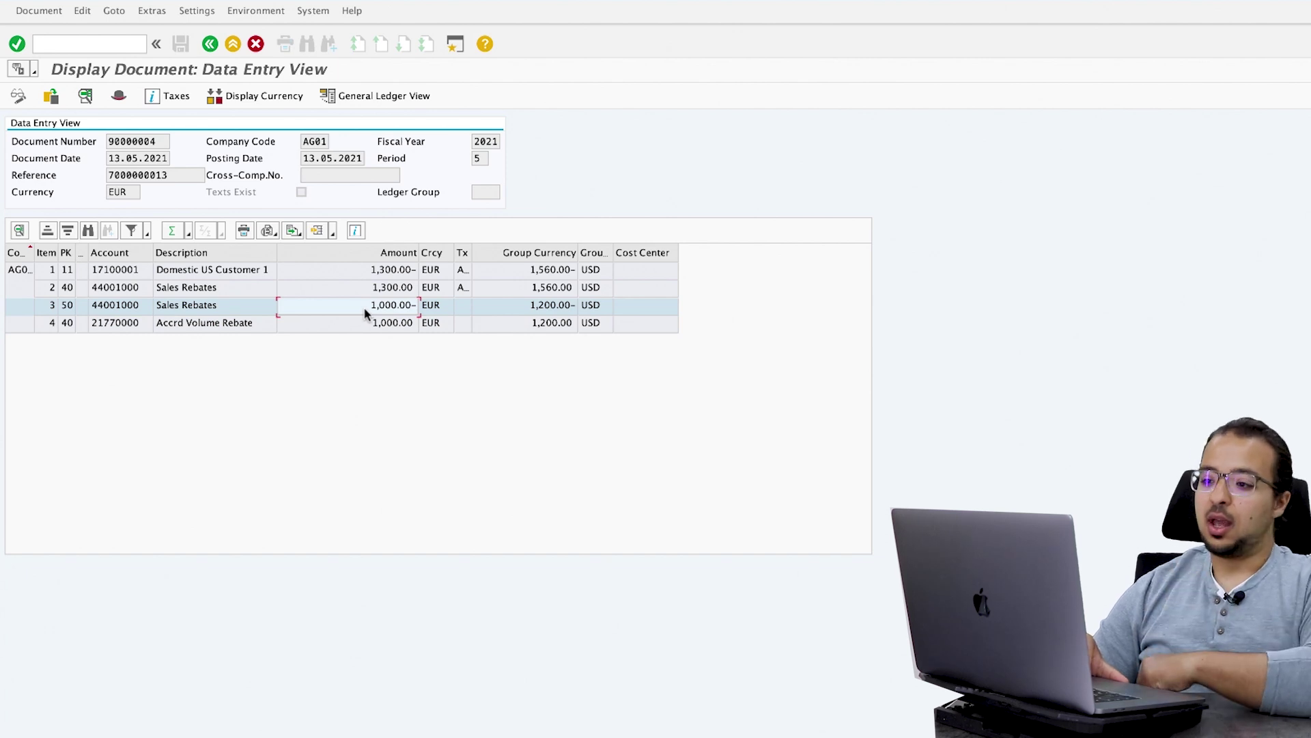
# - Examine the final rebate postings in items 1 and 2, comparing the customer line's amount with the Sales Rebates line
pyautogui.click(359, 271)
pyautogui.click(355, 287)
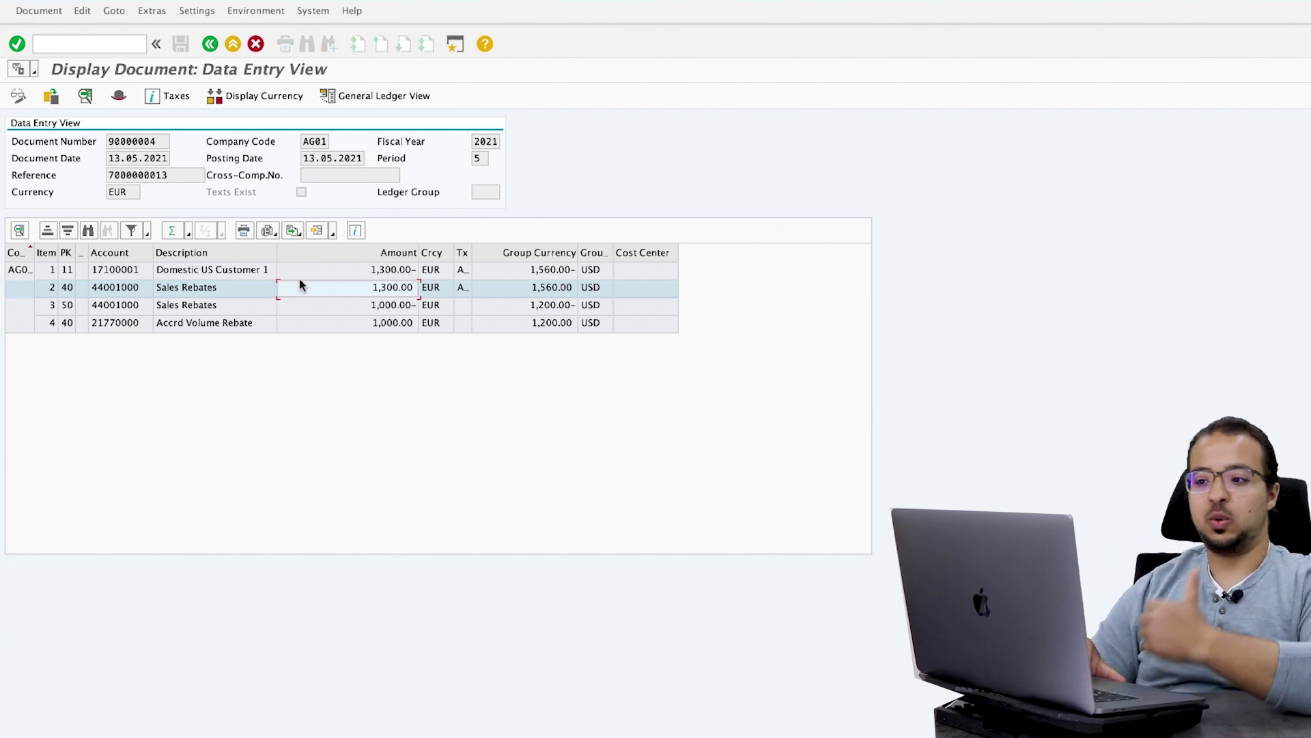
pyautogui.click(335, 272)
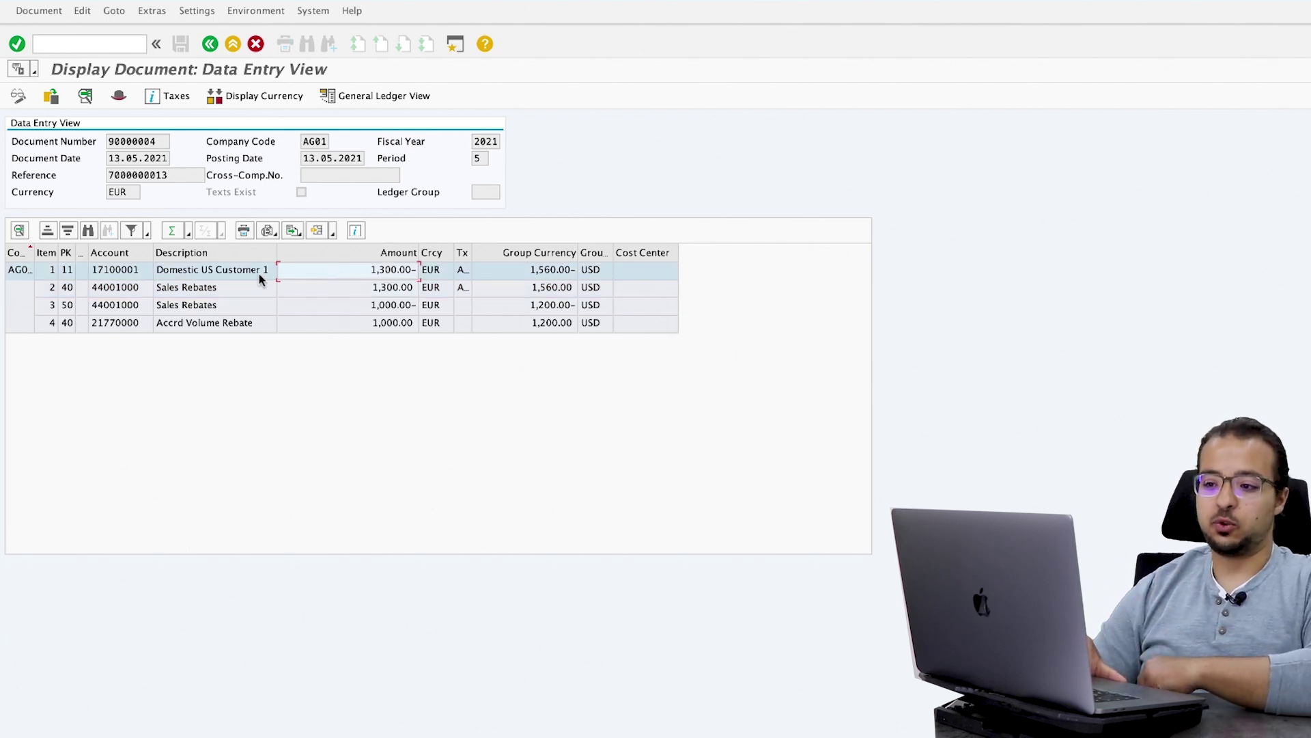